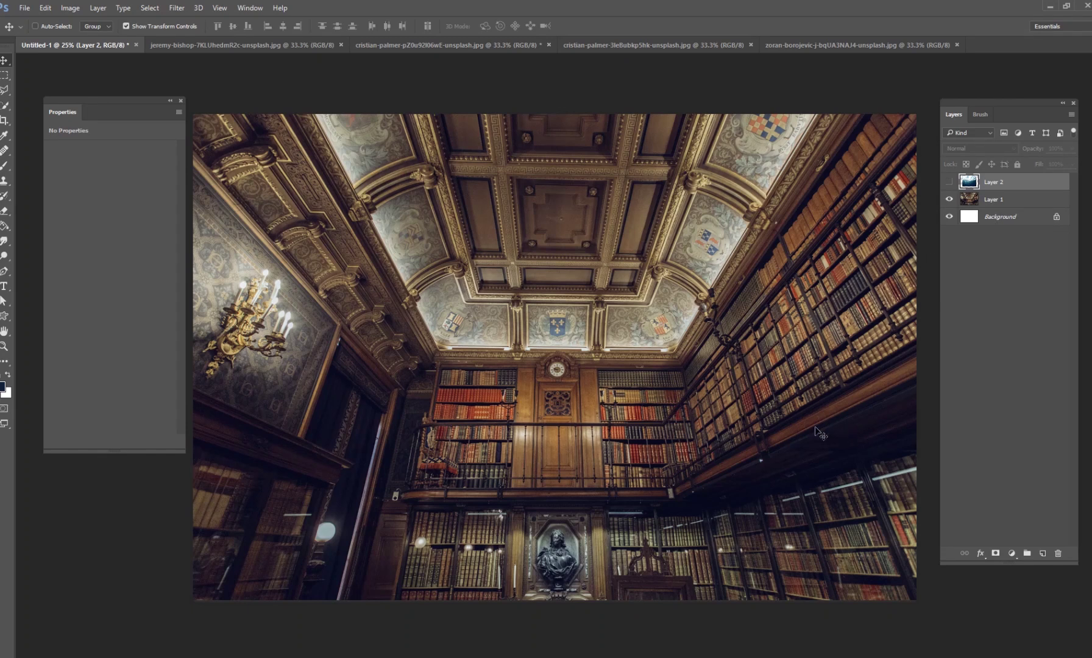
Step: Look over the original diver photo and the composition's library and background layers
left_click(276, 45)
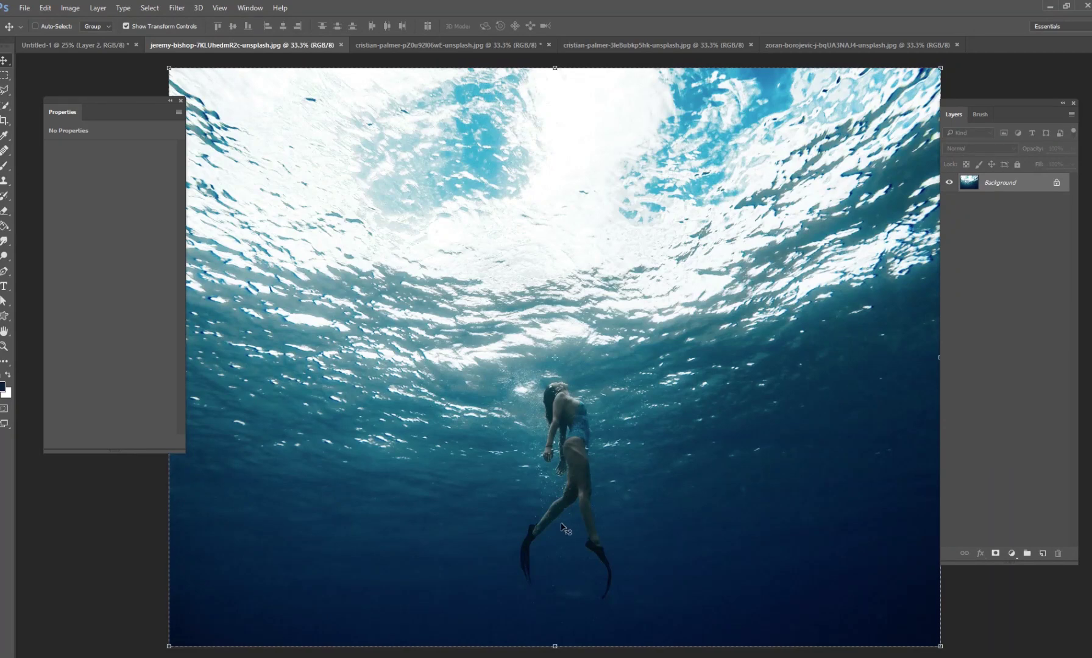
left_click(127, 46)
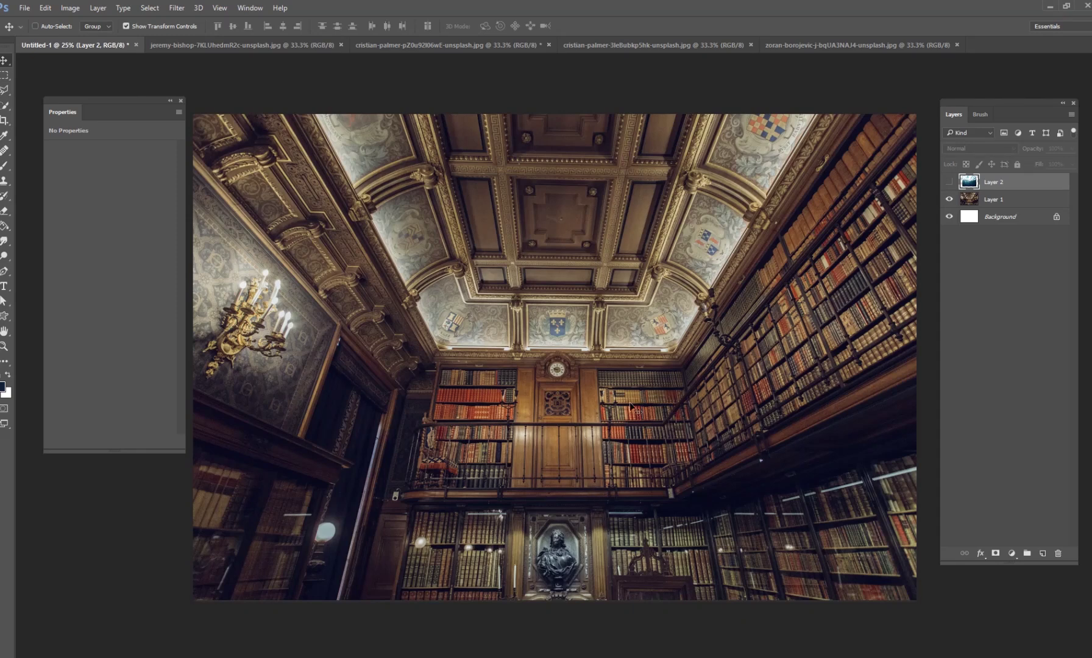
left_click(991, 204)
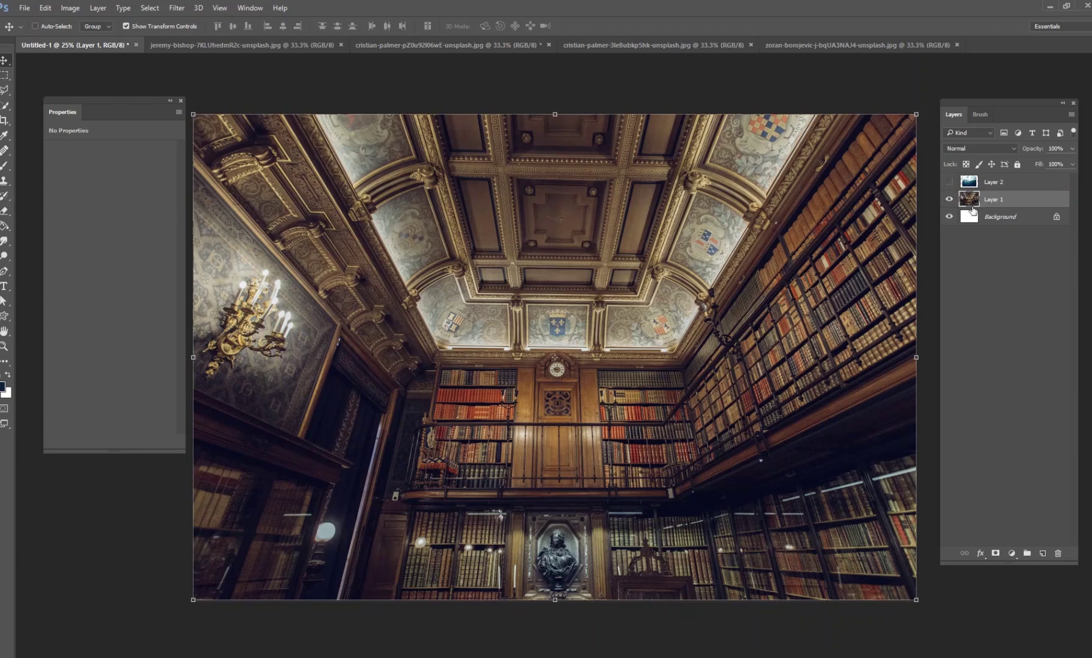
left_click(1003, 218)
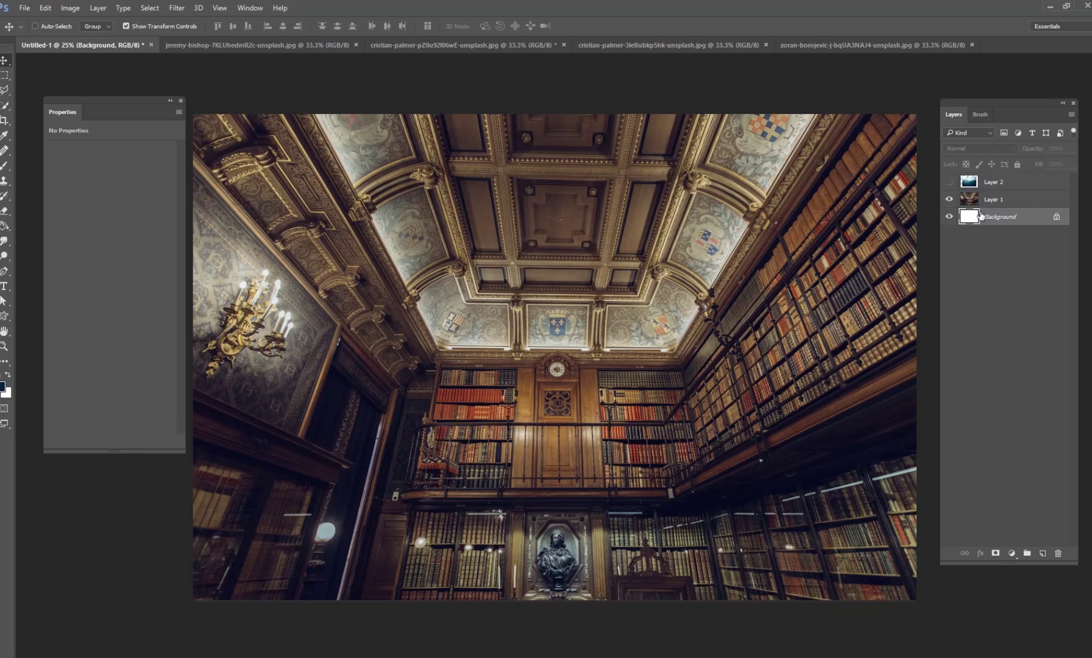
left_click(993, 202)
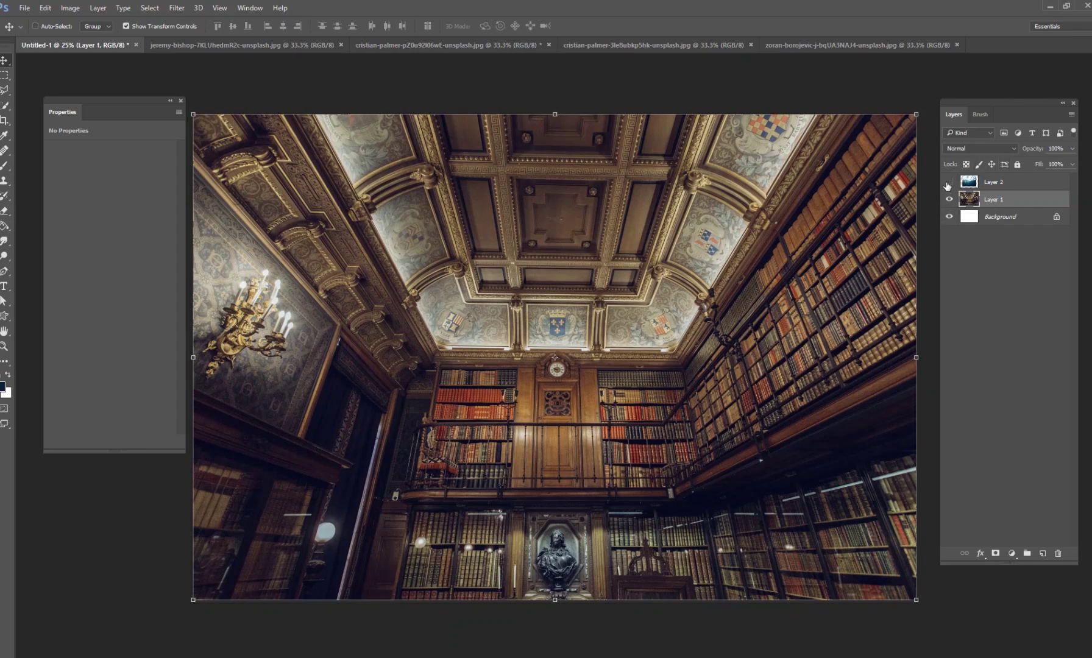
Step: Show Layer 2 and move the underwater photo up over the library ceiling
left_click(949, 182)
left_click(993, 182)
left_click_drag(743, 390, 709, 434)
left_click_drag(727, 358, 735, 325)
Step: Align the underwater photo with the ceiling at 52% layer opacity and restore Layer 2 to 100% opacity
left_click(1073, 149)
left_click_drag(1071, 166, 1048, 166)
left_click_drag(673, 422, 729, 371)
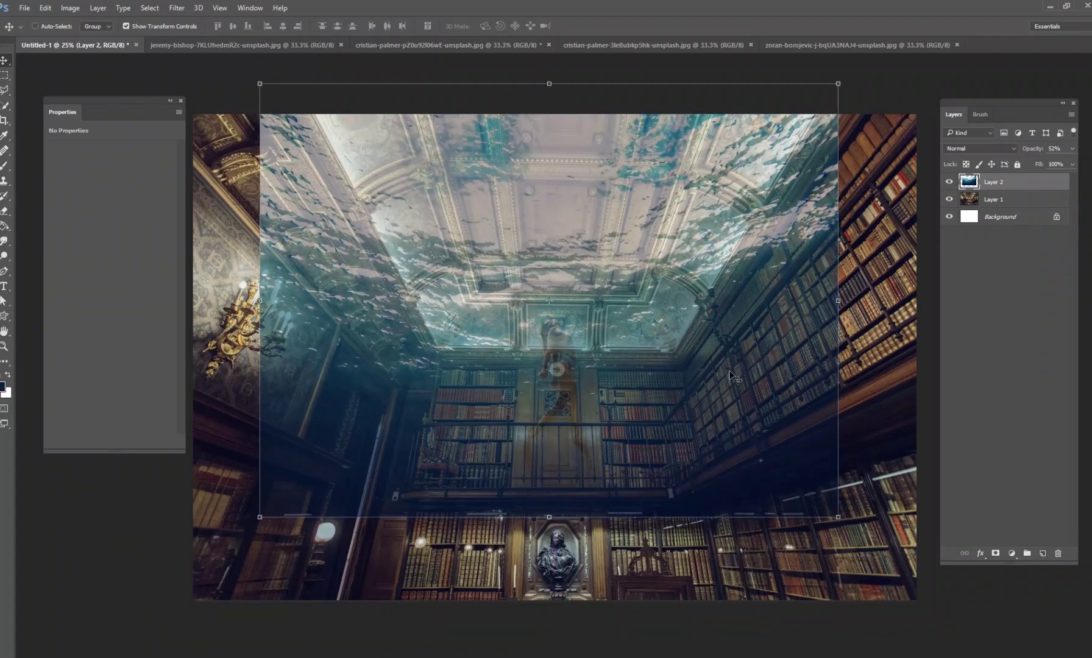
mouse_move(1073, 148)
left_mouse_down()
mouse_move(1071, 164)
mouse_move(1026, 165)
mouse_move(1068, 169)
left_mouse_up()
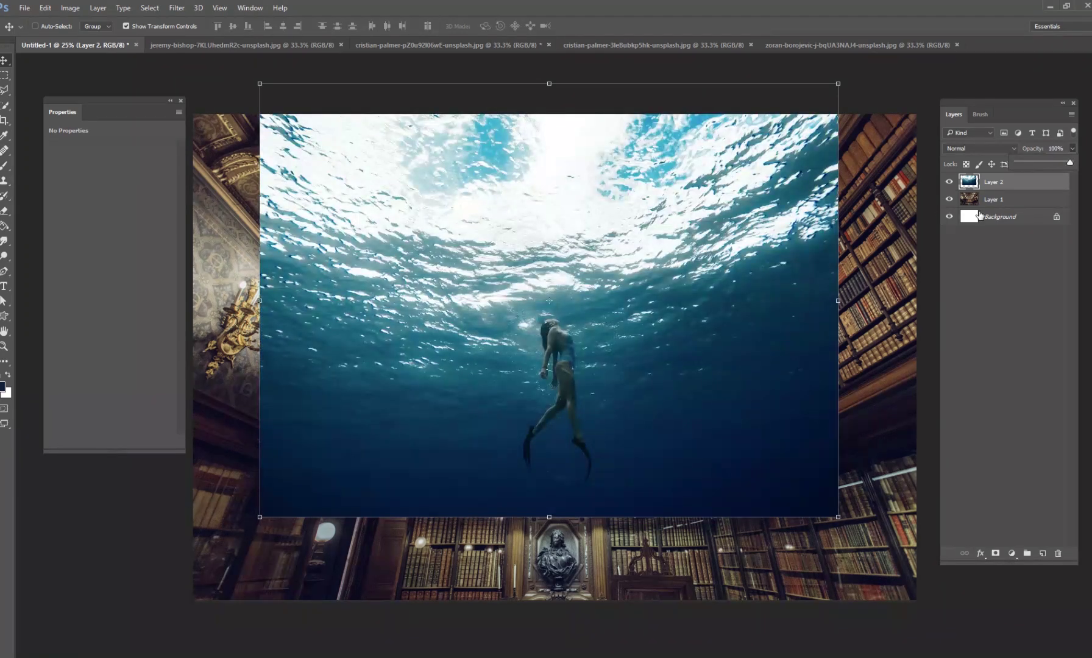
Step: Hide Layer 2 and outline the library's whole ceiling on Layer 1 with the Polygonal Lasso tool
left_click(950, 181)
left_click(949, 181)
left_click(950, 182)
left_click(981, 199)
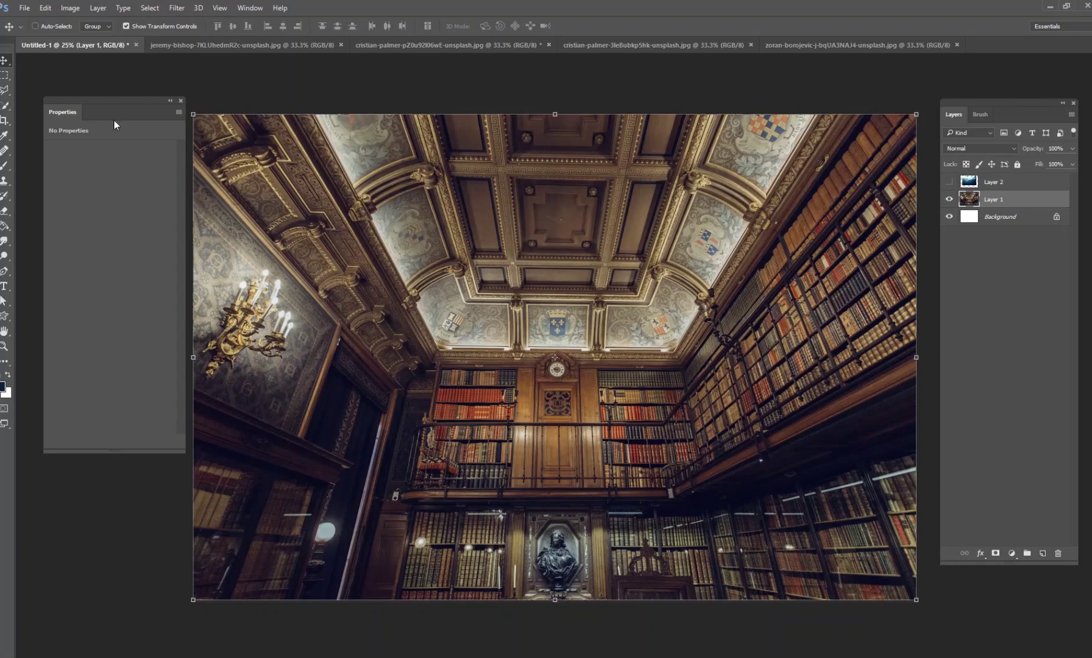
left_click_drag(5, 91, 49, 105)
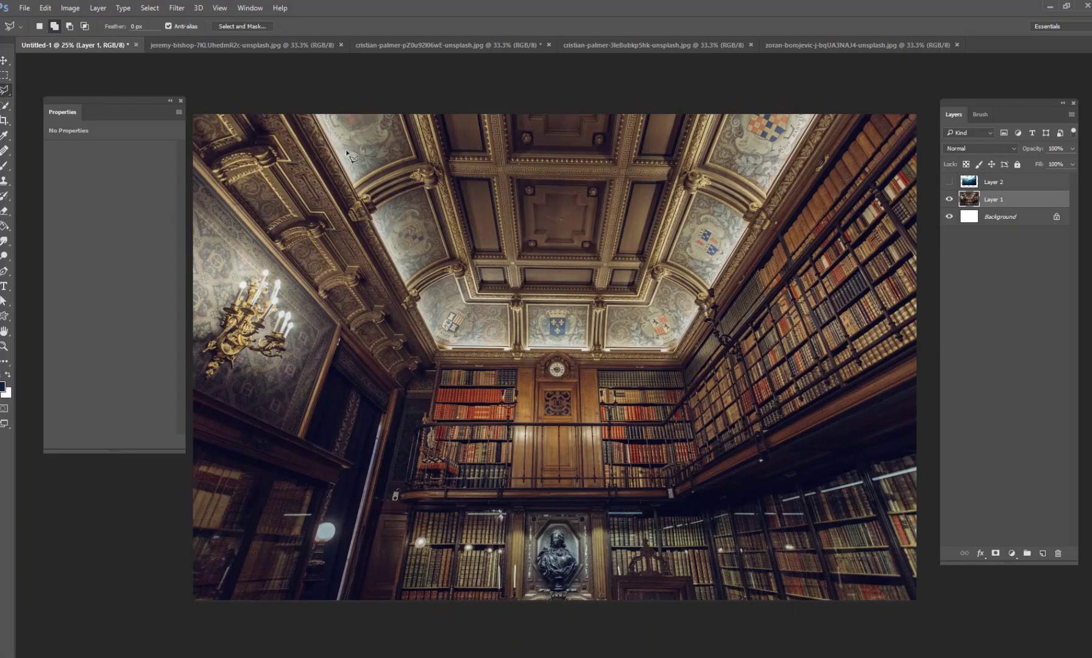
left_click(311, 110)
left_click(439, 347)
left_click(677, 349)
left_click(710, 287)
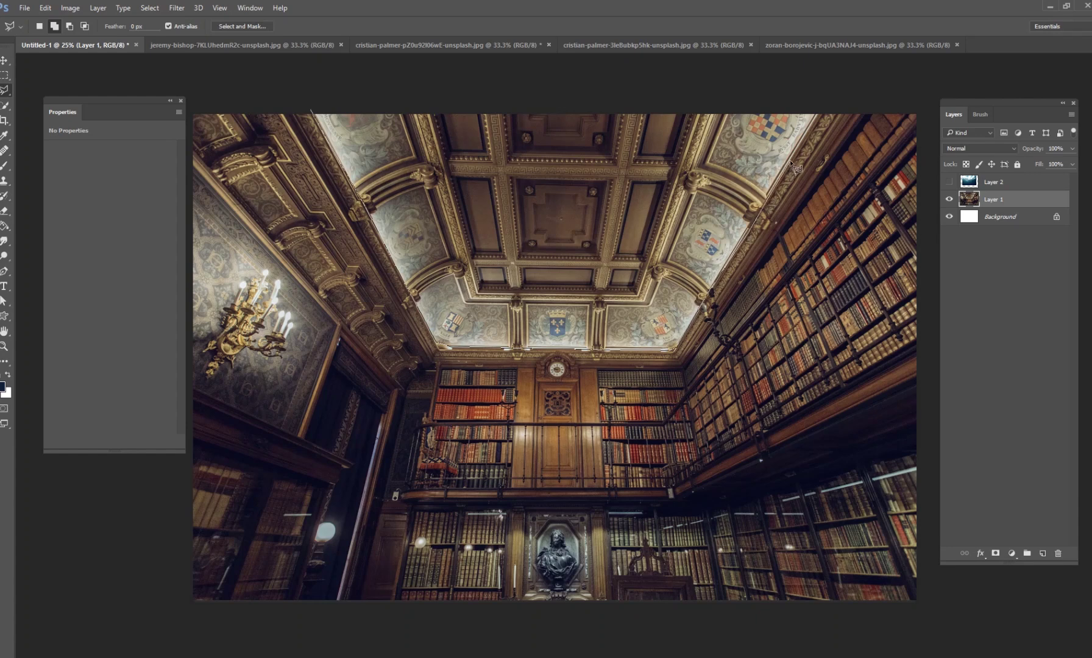
left_click(820, 113)
left_click(312, 113)
Step: Show Layer 2 and mask it to the ceiling selection
left_click(949, 182)
left_click(1012, 182)
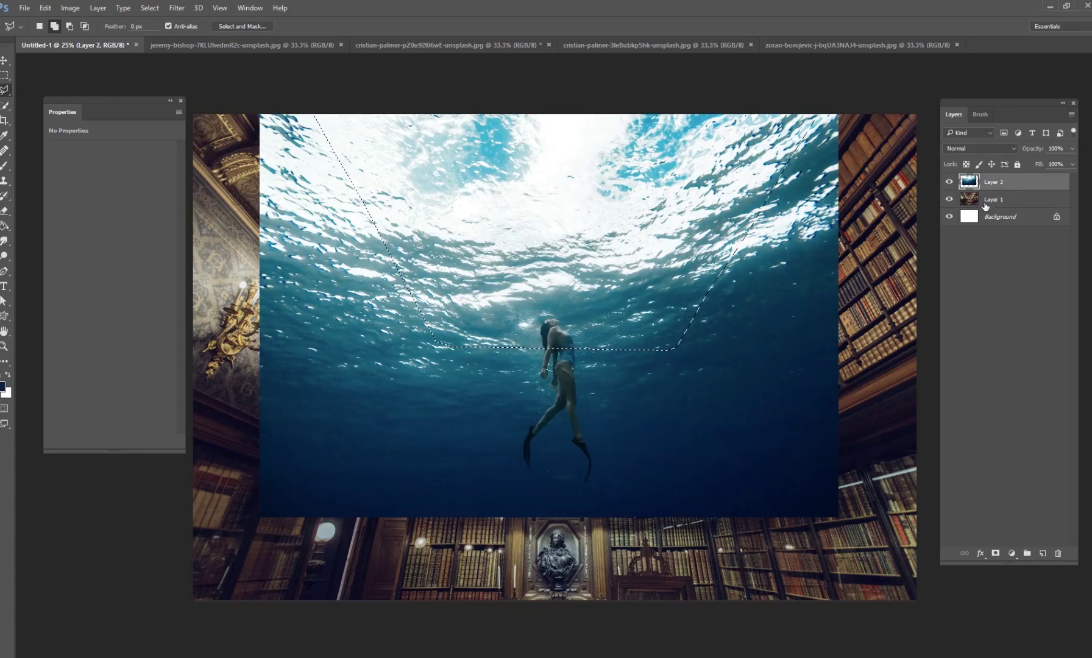
left_click(1001, 555)
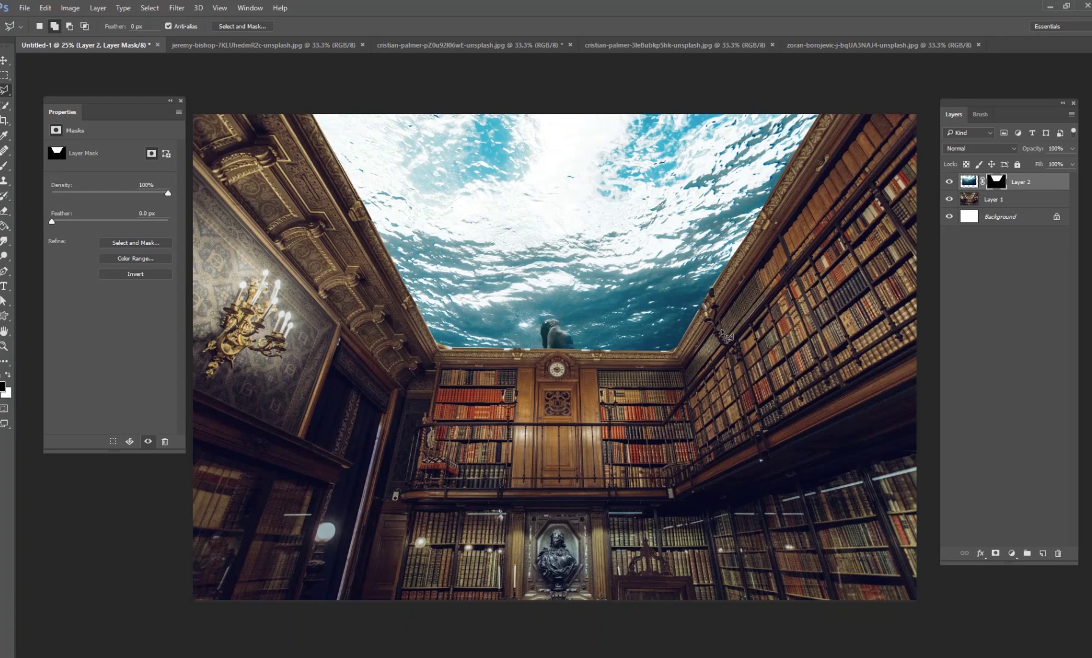
Step: Paint white on Layer 2's mask with the soft 5% flow brush to reveal the diver and surrounding water below the ceiling
left_click(5, 165)
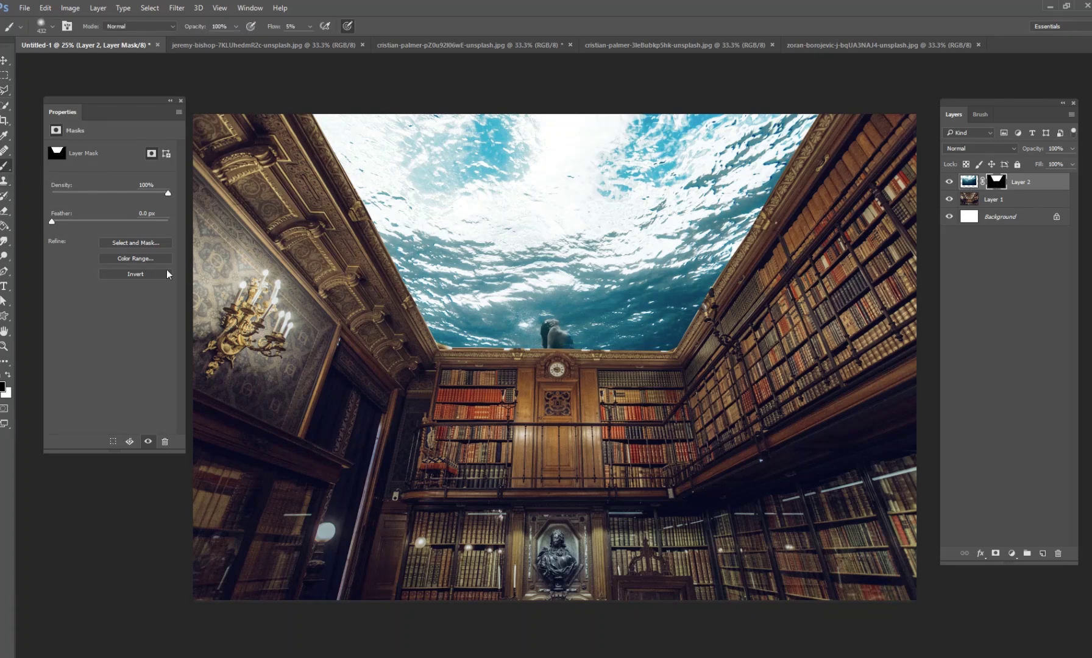
left_click(7, 373)
mouse_move(564, 366)
left_mouse_down()
mouse_move(560, 335)
mouse_move(555, 374)
mouse_move(566, 385)
mouse_move(571, 326)
mouse_move(552, 338)
mouse_move(557, 401)
mouse_move(544, 326)
mouse_move(545, 372)
mouse_move(556, 356)
mouse_move(565, 402)
mouse_move(556, 397)
mouse_move(518, 447)
mouse_move(547, 443)
mouse_move(548, 399)
mouse_move(538, 410)
mouse_move(558, 431)
mouse_move(560, 381)
mouse_move(577, 387)
mouse_move(575, 339)
mouse_move(610, 384)
mouse_move(609, 370)
mouse_move(569, 365)
mouse_move(555, 387)
mouse_move(528, 392)
mouse_move(531, 422)
mouse_move(549, 342)
mouse_move(583, 361)
left_mouse_up()
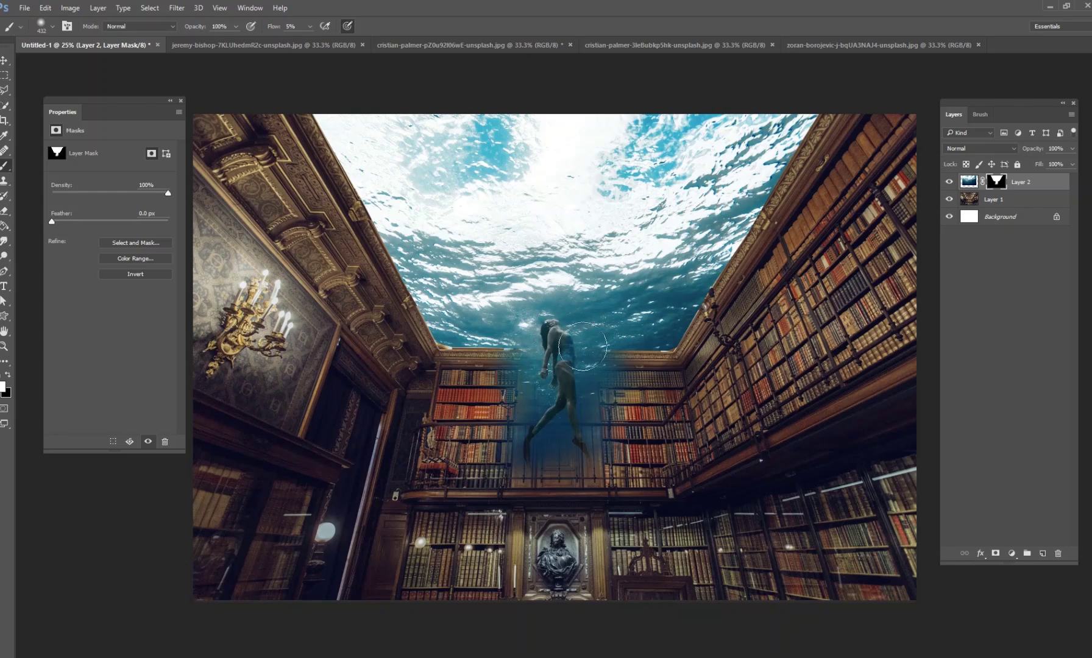
mouse_move(572, 417)
left_mouse_down()
mouse_move(565, 364)
mouse_move(616, 392)
mouse_move(547, 426)
mouse_move(596, 476)
mouse_move(584, 437)
mouse_move(554, 495)
mouse_move(520, 471)
mouse_move(551, 382)
mouse_move(545, 369)
mouse_move(539, 387)
mouse_move(510, 381)
mouse_move(499, 349)
mouse_move(491, 384)
mouse_move(476, 356)
mouse_move(453, 367)
mouse_move(477, 385)
mouse_move(450, 373)
mouse_move(455, 359)
mouse_move(522, 367)
mouse_move(544, 388)
left_mouse_up()
mouse_move(609, 364)
left_mouse_down()
mouse_move(638, 354)
mouse_move(562, 340)
mouse_move(532, 358)
mouse_move(630, 360)
mouse_move(601, 365)
left_mouse_up()
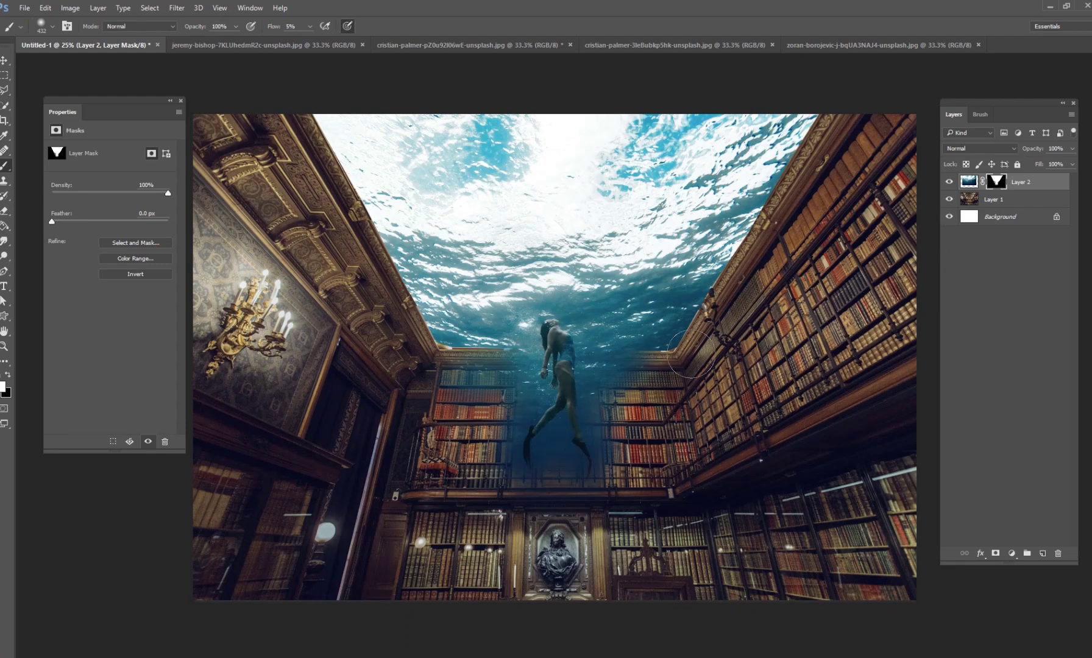
Step: Add a Levels adjustment clipped to the library's Layer 1
left_click(994, 206)
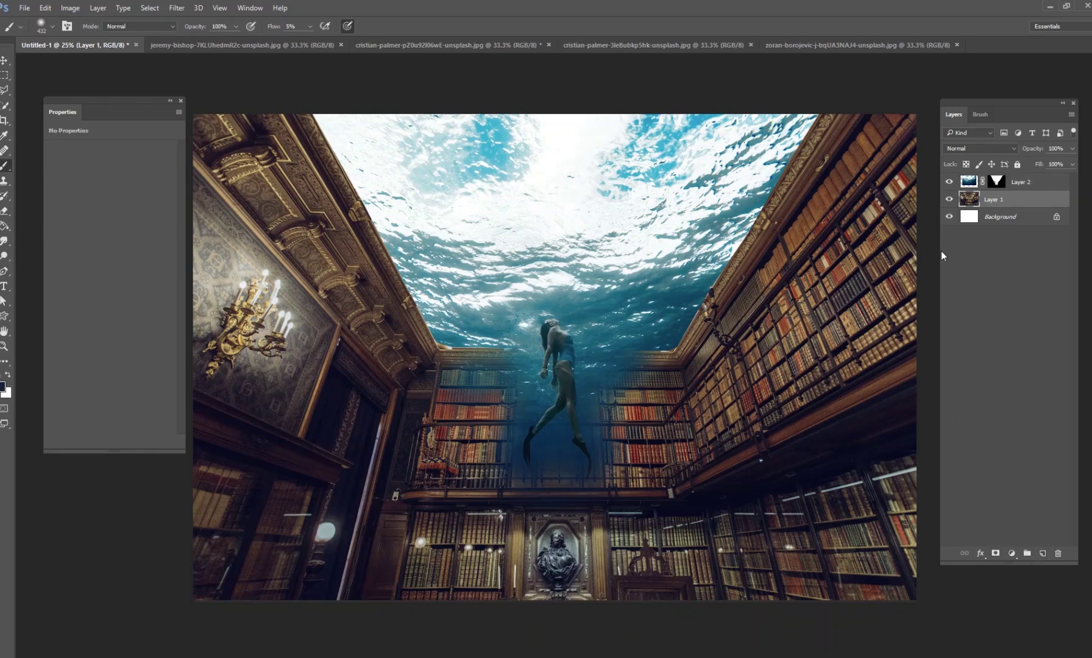
left_click(1015, 553)
left_click(1015, 359)
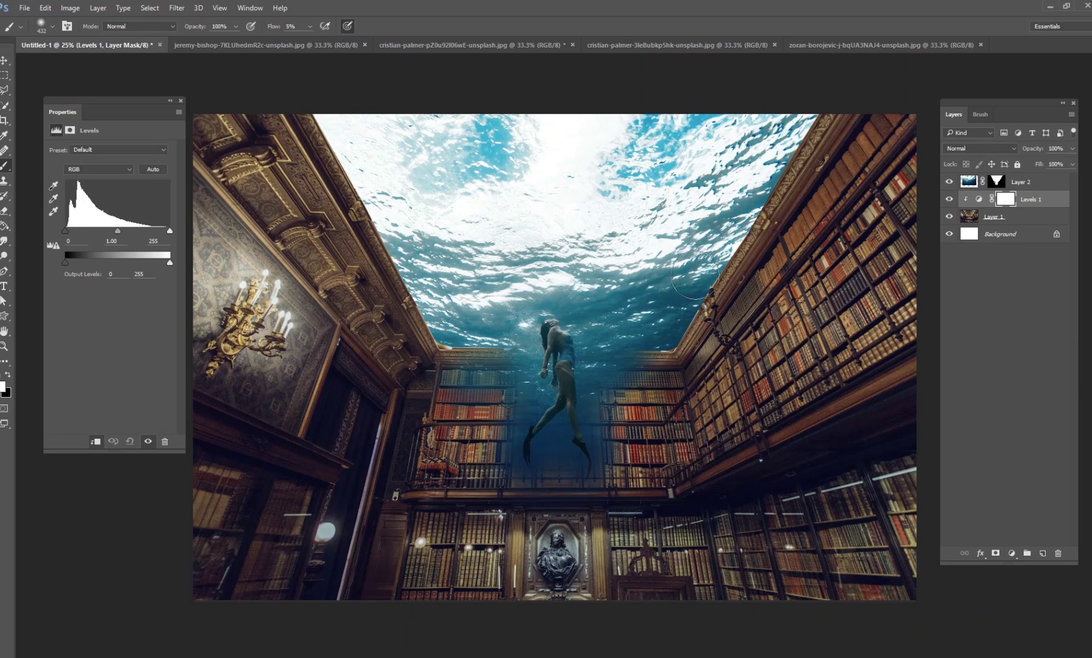
Step: Flatten the library's contrast by setting the RGB output levels to 39 and 199
mouse_move(147, 106)
left_mouse_down()
mouse_move(265, 196)
mouse_move(245, 204)
mouse_move(259, 217)
mouse_move(238, 209)
left_mouse_up()
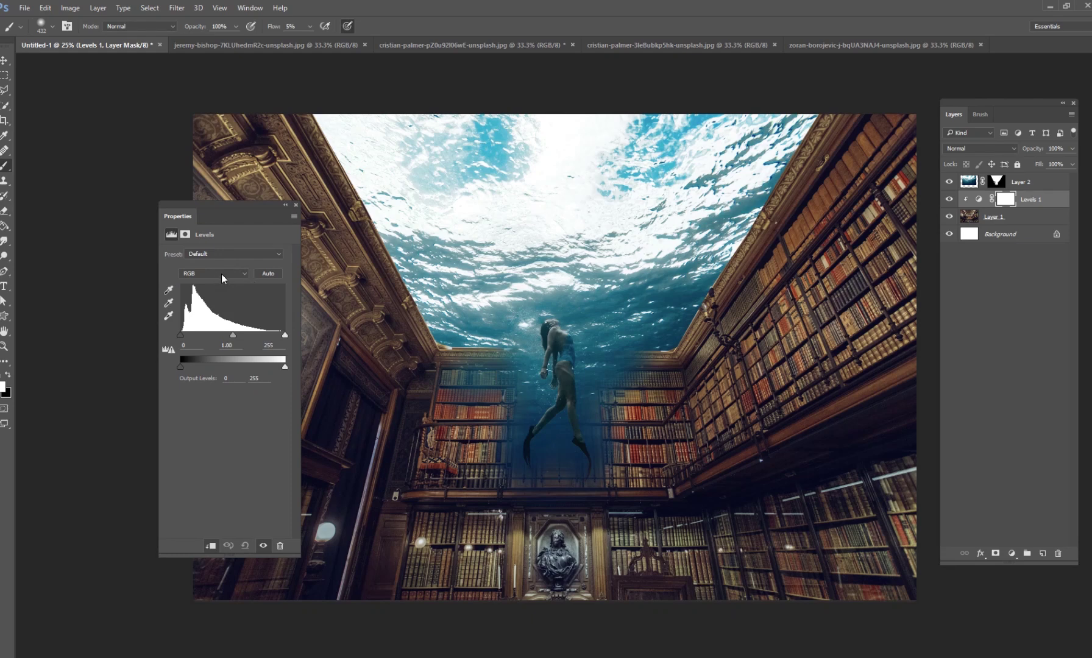
left_click(239, 273)
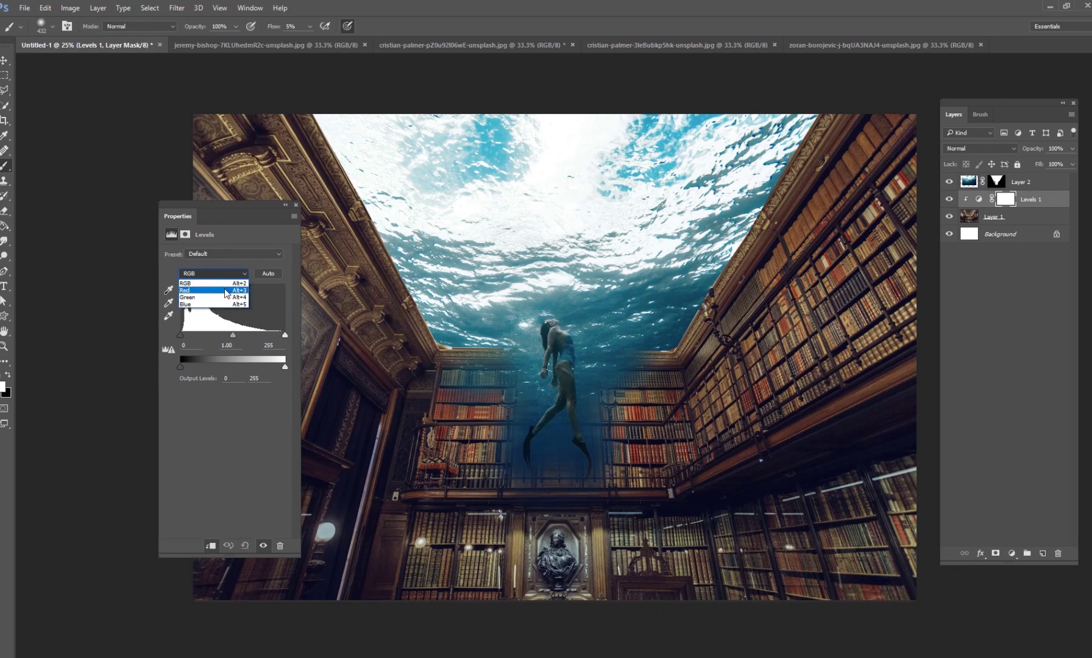
left_click(225, 284)
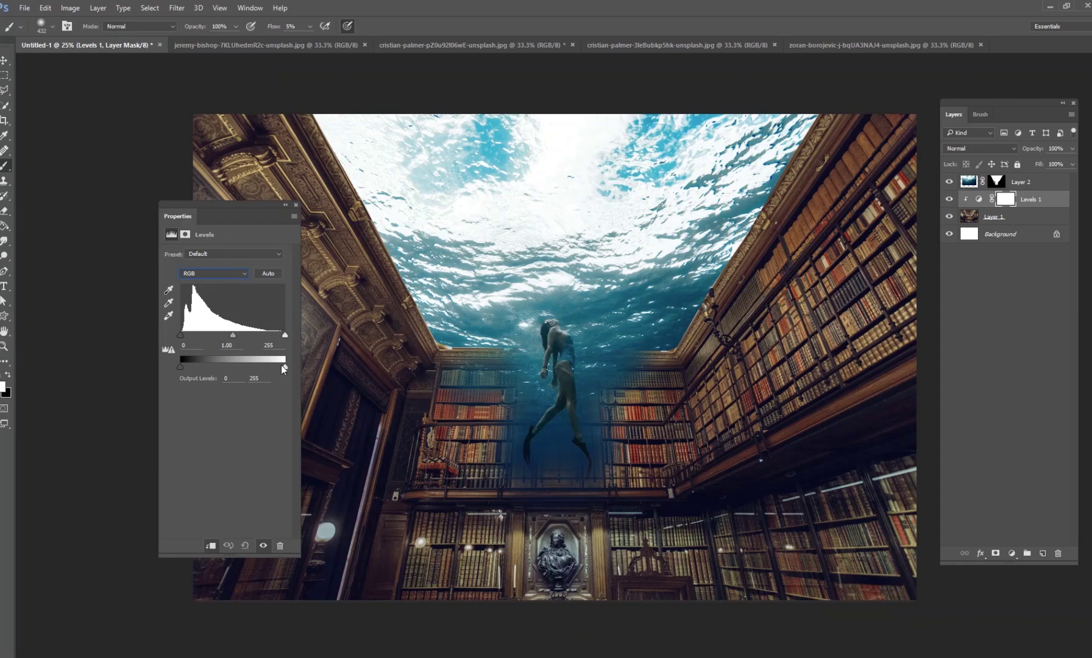
left_click_drag(181, 366, 198, 366)
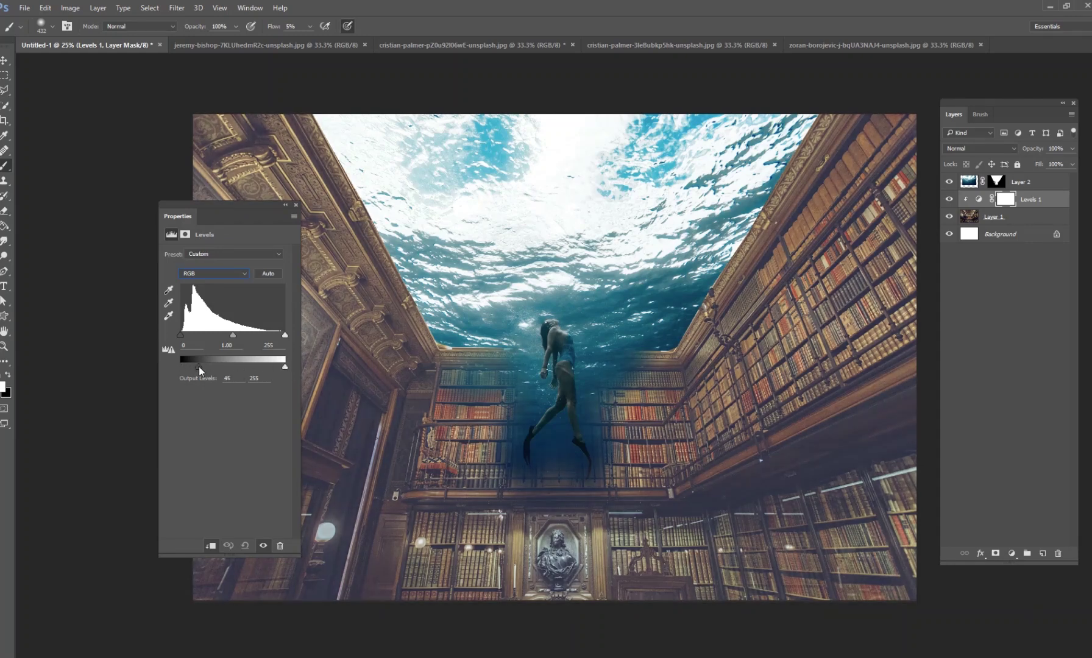
left_click_drag(281, 367, 248, 367)
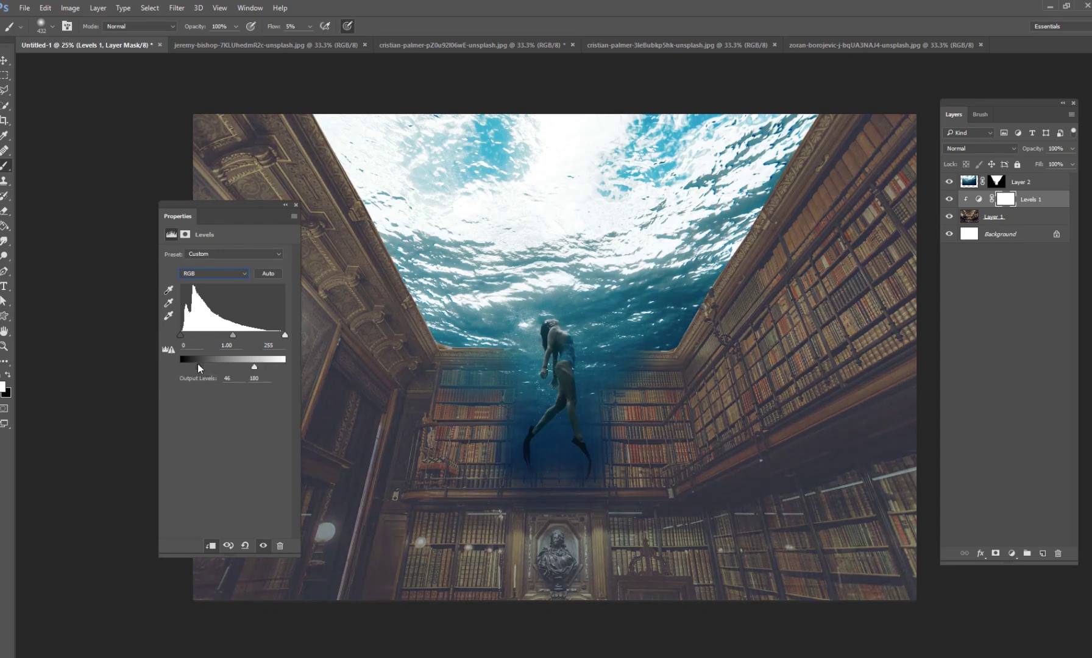
left_click_drag(258, 366, 260, 367)
left_click_drag(262, 368, 261, 367)
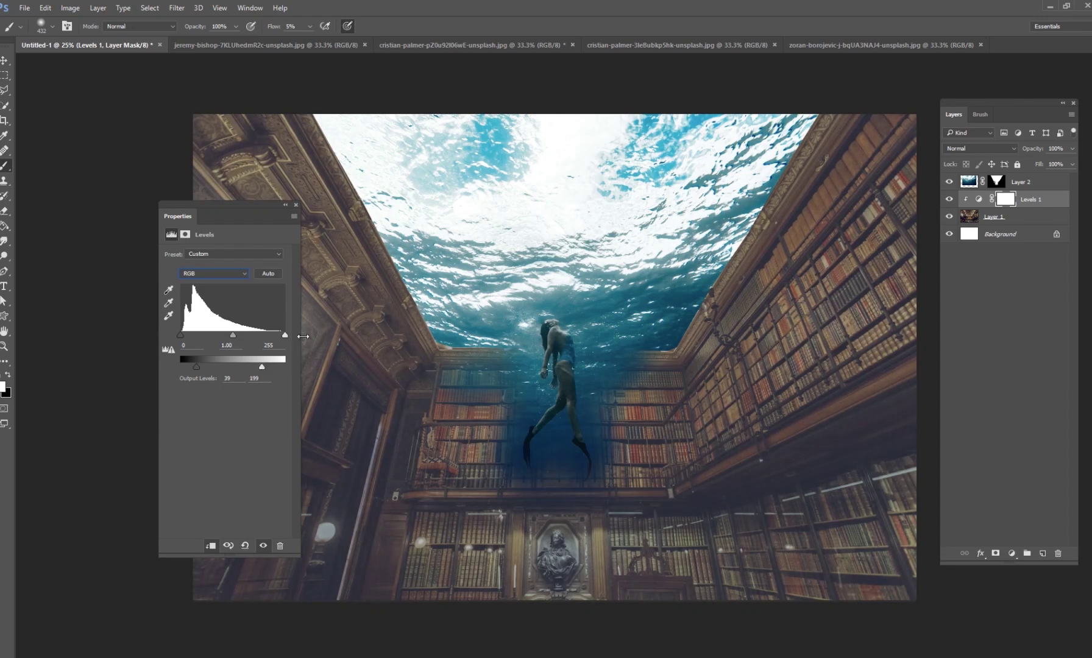
Step: Set the Red channel's midtone level to 0.77
left_click(216, 274)
left_click(219, 285)
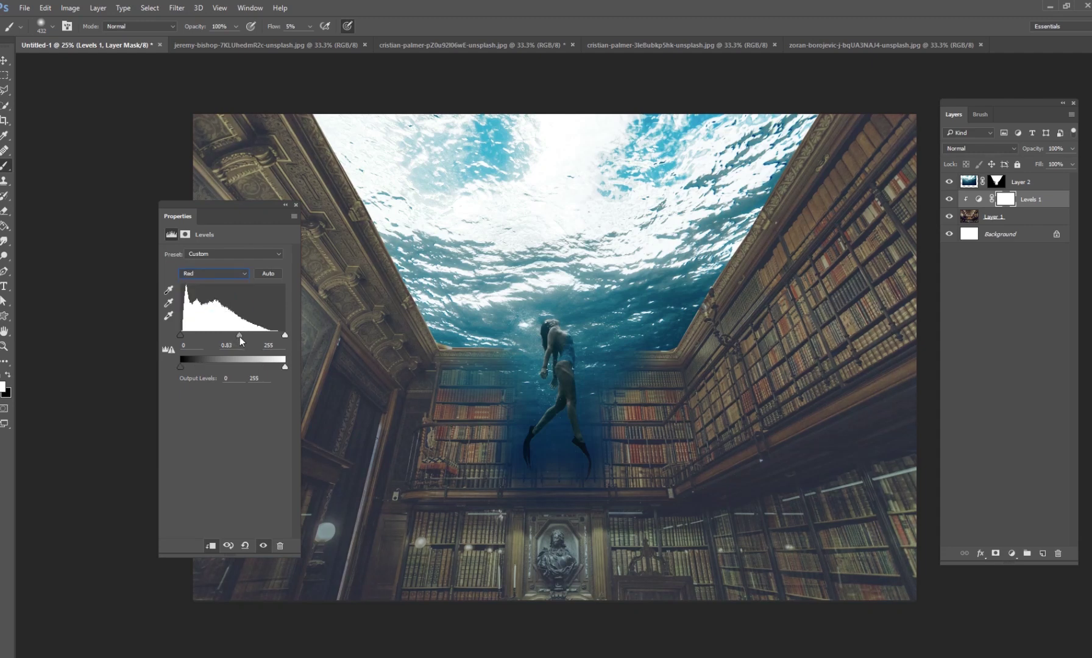
left_click_drag(242, 337, 241, 335)
Step: Raise the output black level to 31 in the Blue channel and 14 in the Green channel, with Green's midtone about 1.11
left_click(219, 273)
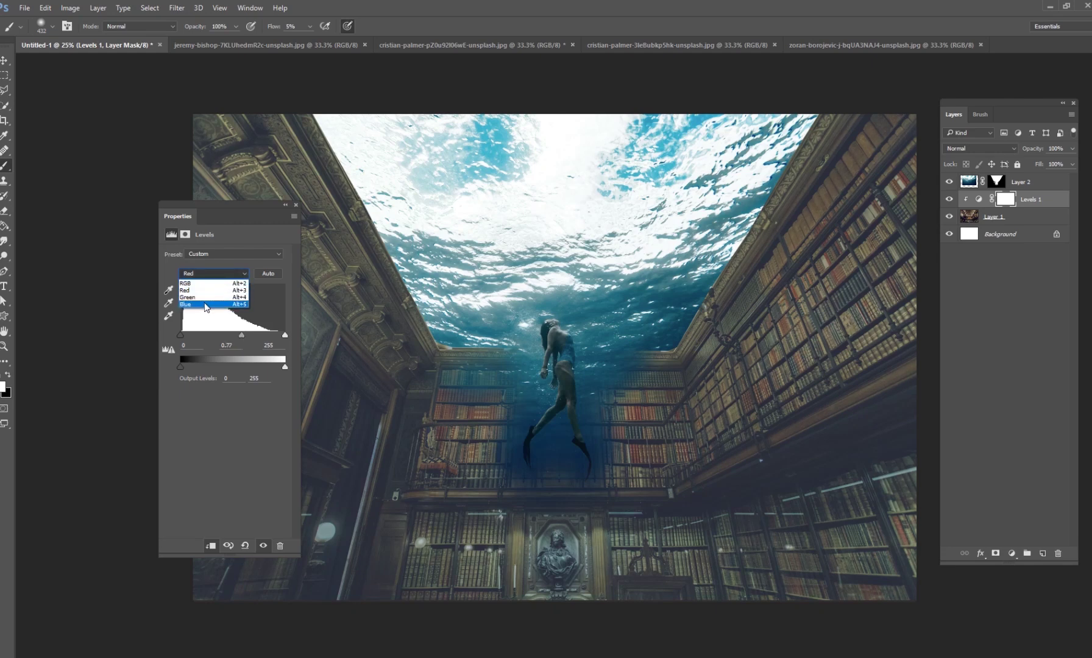
left_click(206, 305)
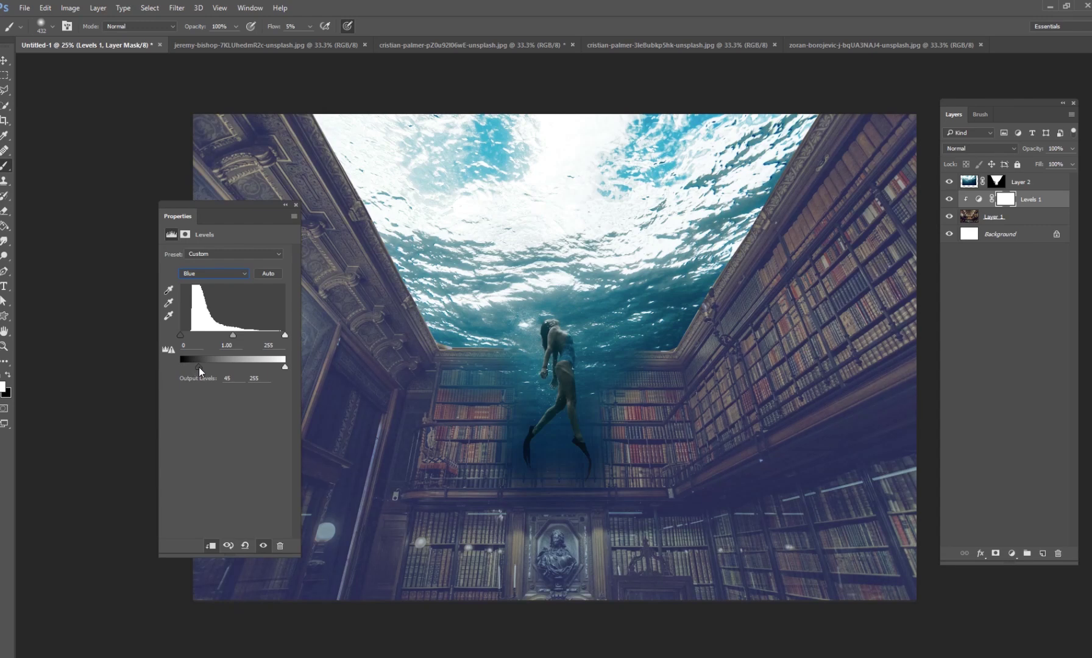
left_click_drag(196, 367, 192, 367)
left_click(209, 296)
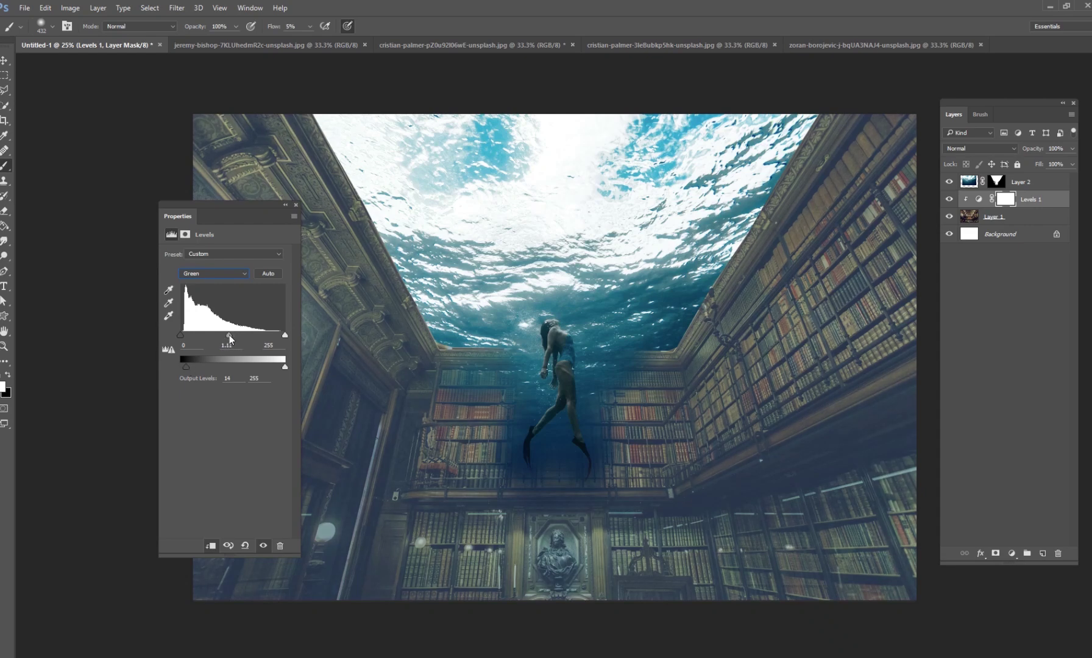
Step: Lower the Red channel's output white level to 234
left_click(217, 273)
left_click(209, 287)
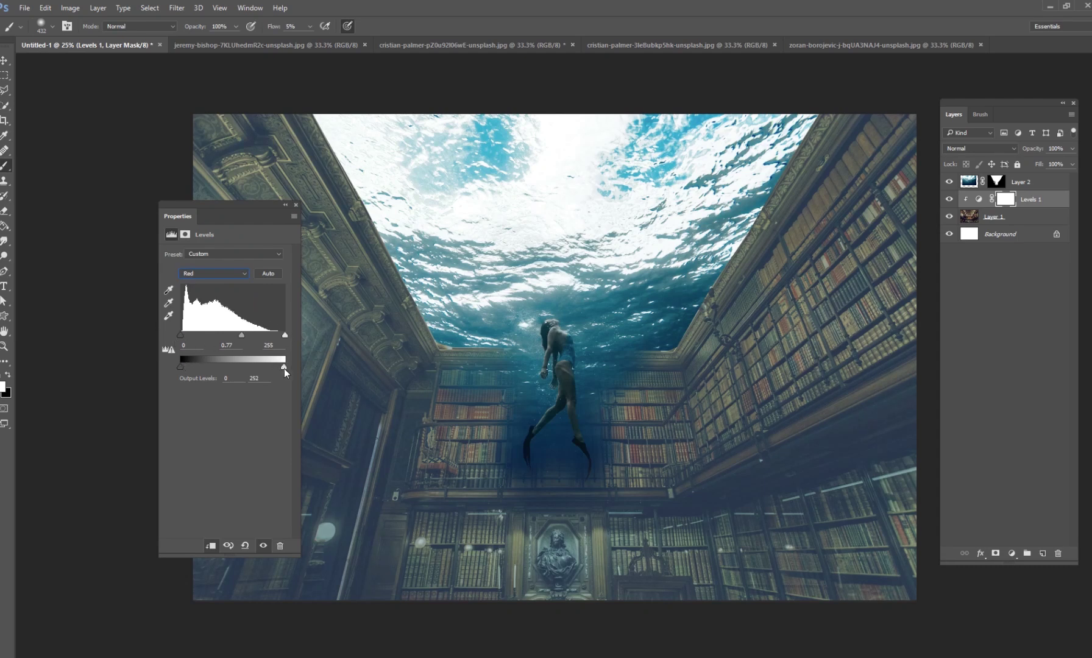
left_click_drag(260, 368, 277, 366)
Step: Set the midtone level to 1.25 in the Blue channel and 1.22 in the Green channel
left_click(229, 275)
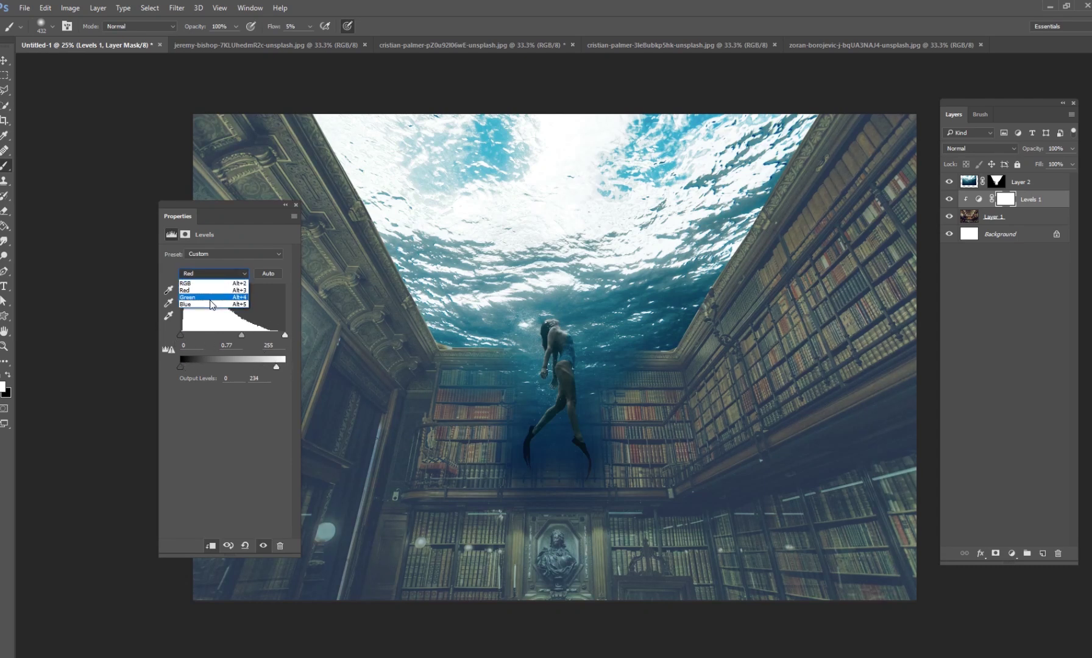
left_click(210, 305)
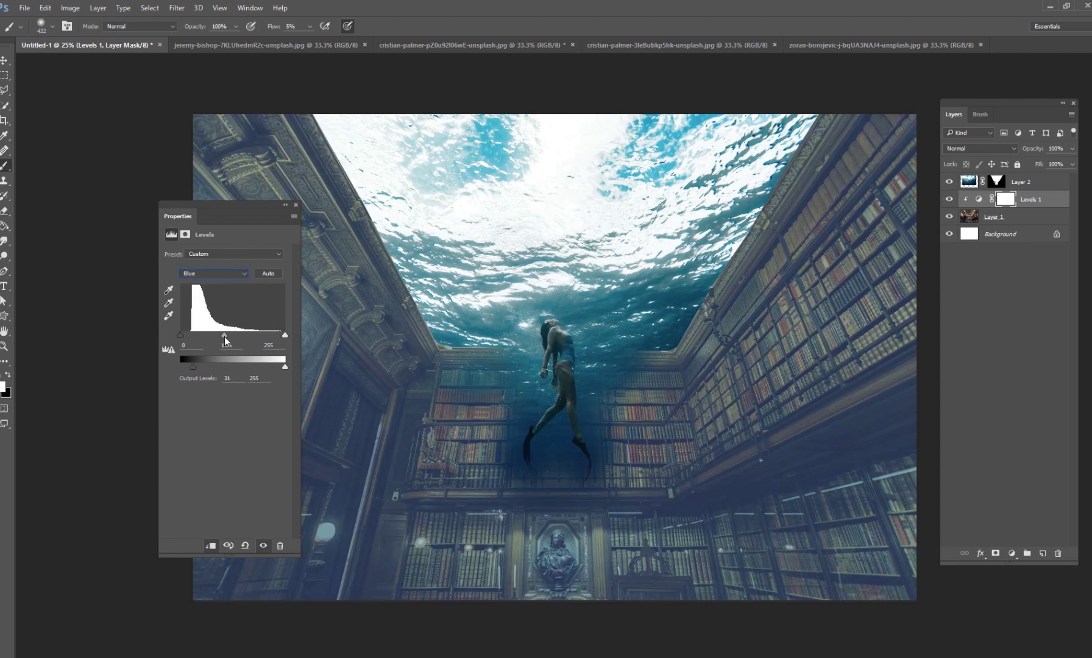
left_click(220, 272)
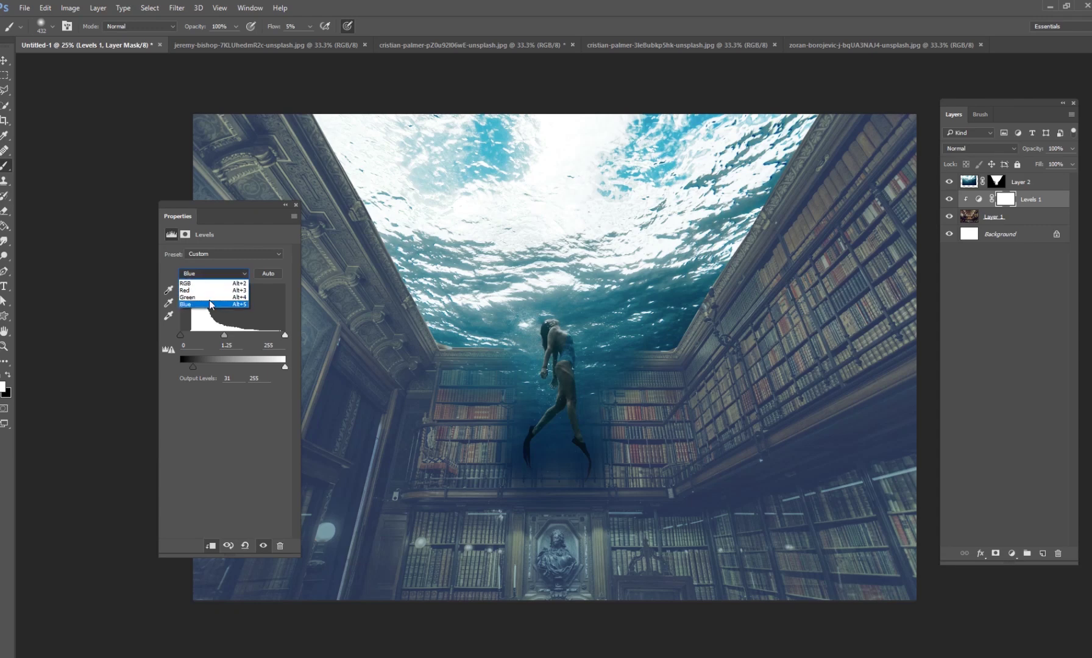
left_click(213, 295)
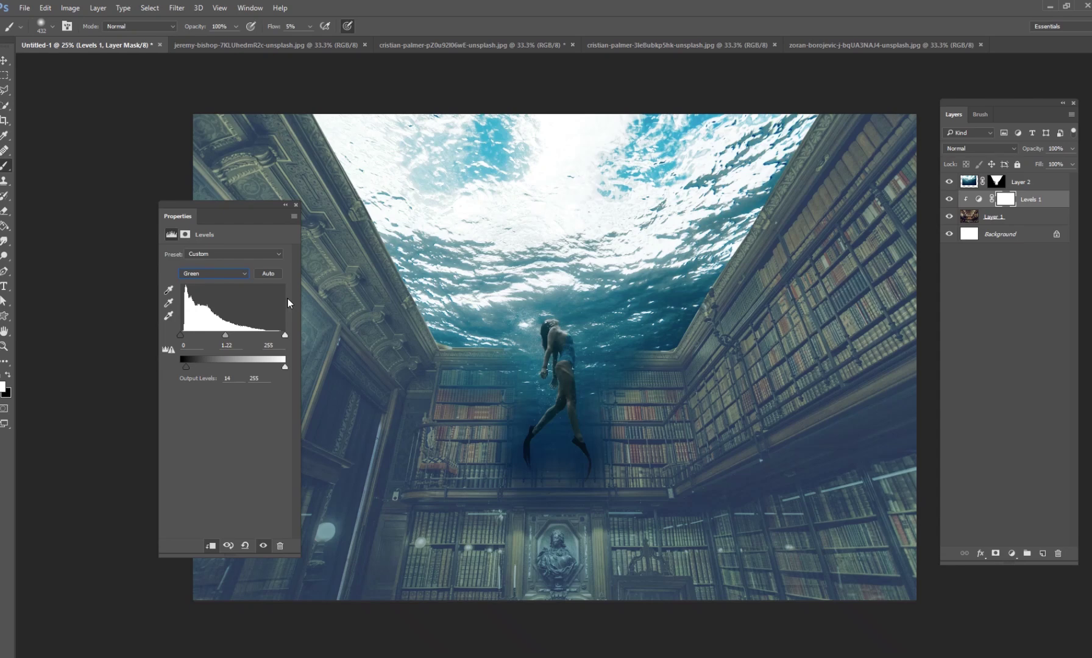
Step: Compare the library with and without the Levels adjustment
left_click(949, 199)
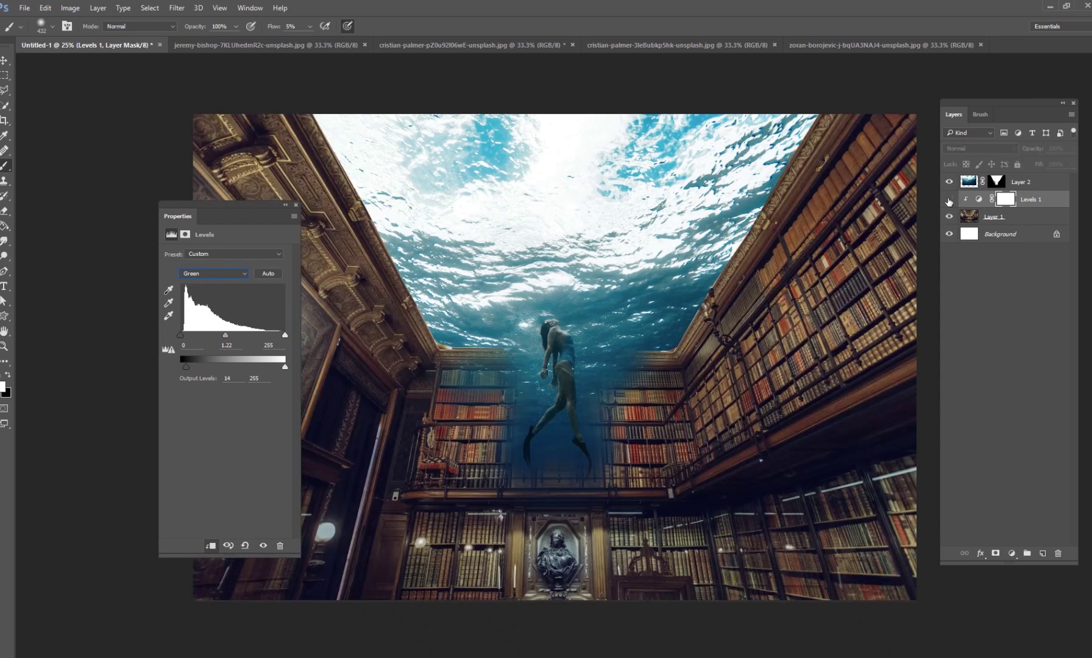
left_click(949, 200)
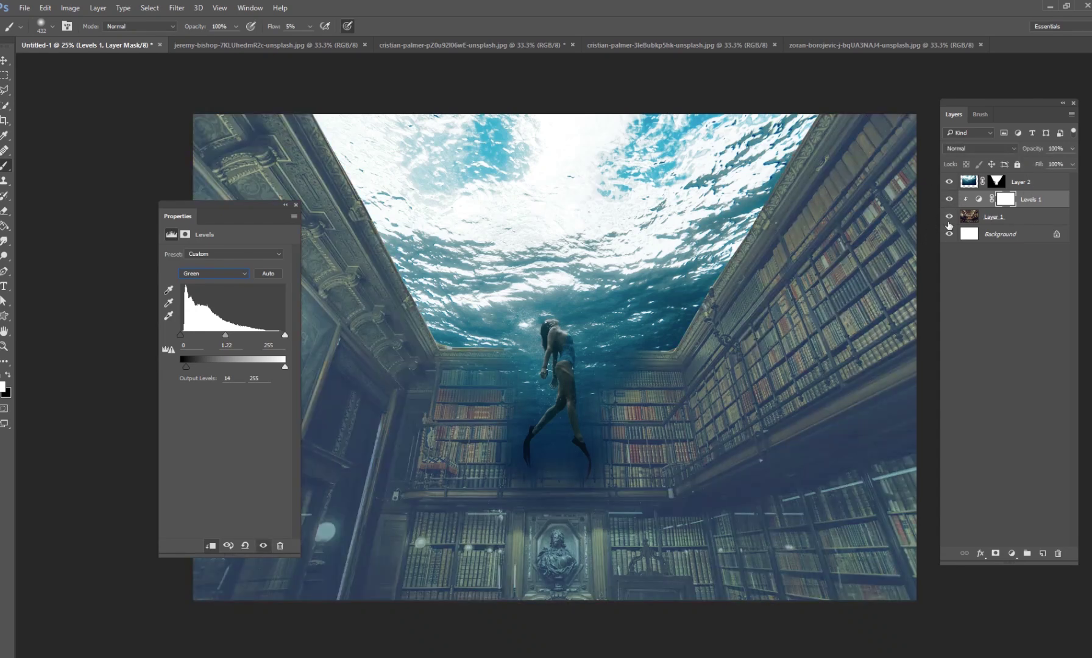
left_click(950, 199)
left_click(950, 200)
Step: Set the library Levels adjustment's output black level to 34 in the RGB channel and delete its layer mask
left_click(214, 272)
left_click(207, 282)
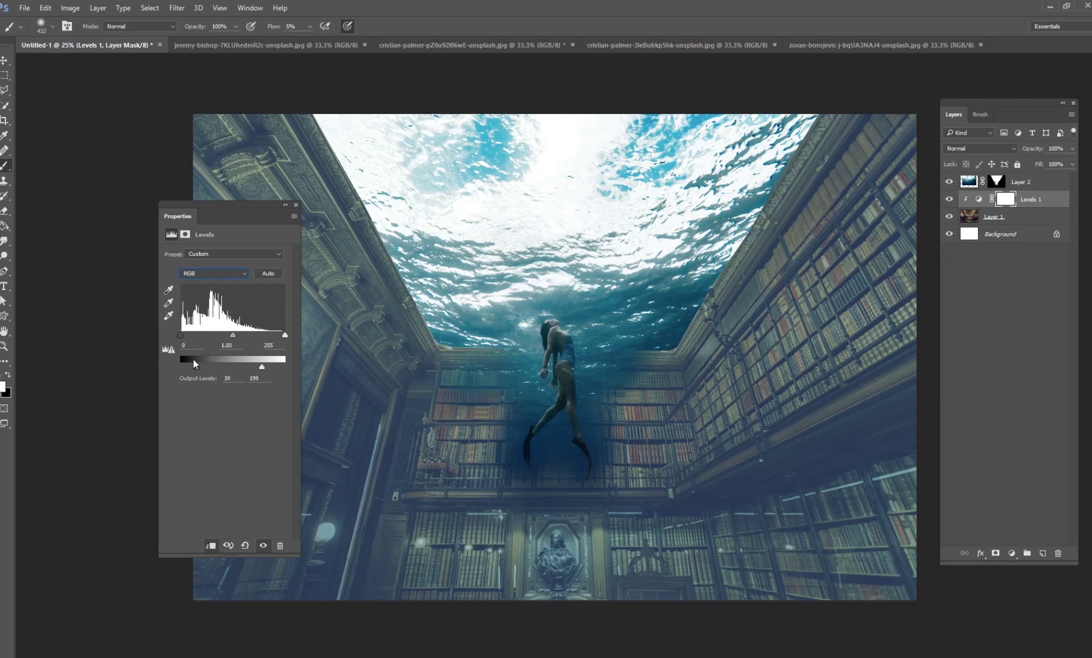
left_click_drag(195, 368, 190, 367)
left_click_drag(253, 204, 190, 200)
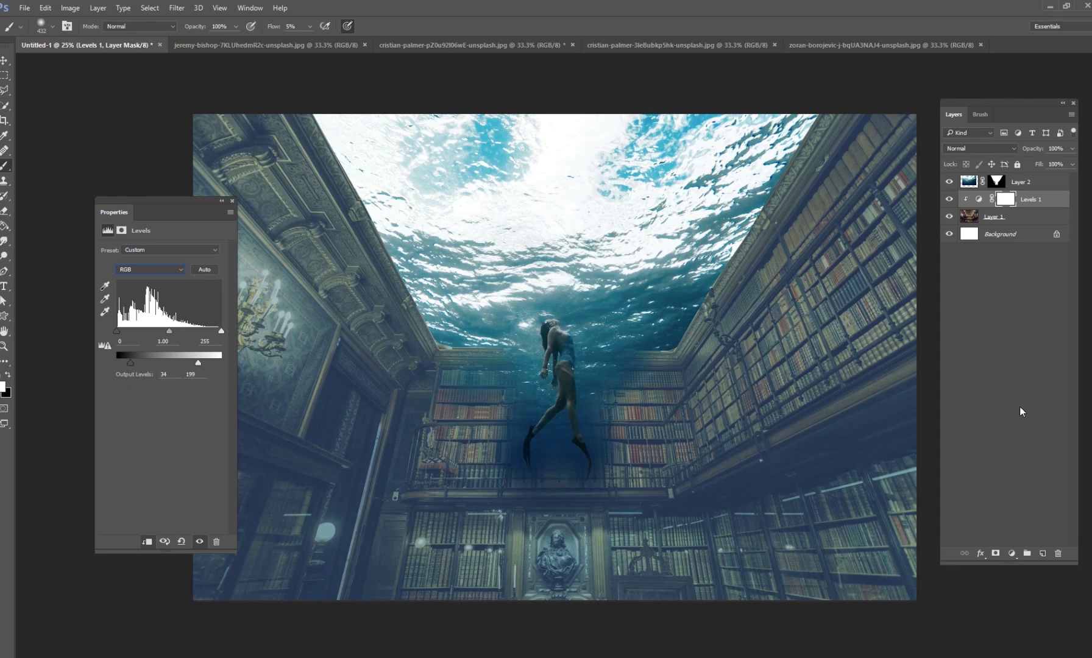
left_click_drag(1046, 554, 1059, 553)
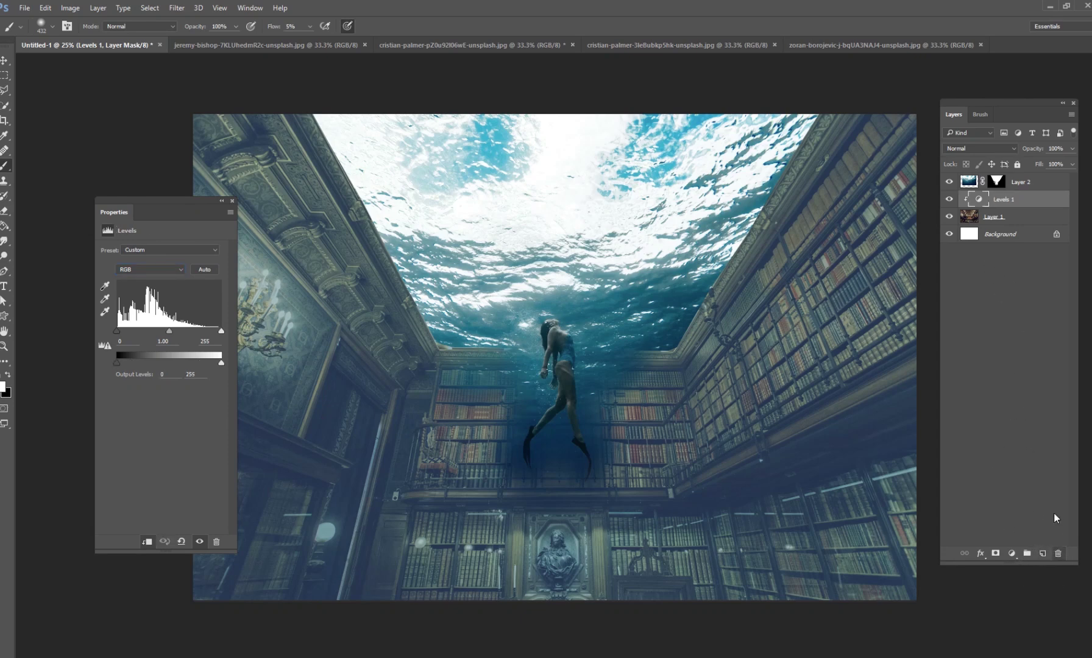
Step: Create a new layer above Levels 1 and sample deep blue from the water between the diver's legs as the paint color
left_click(1044, 553)
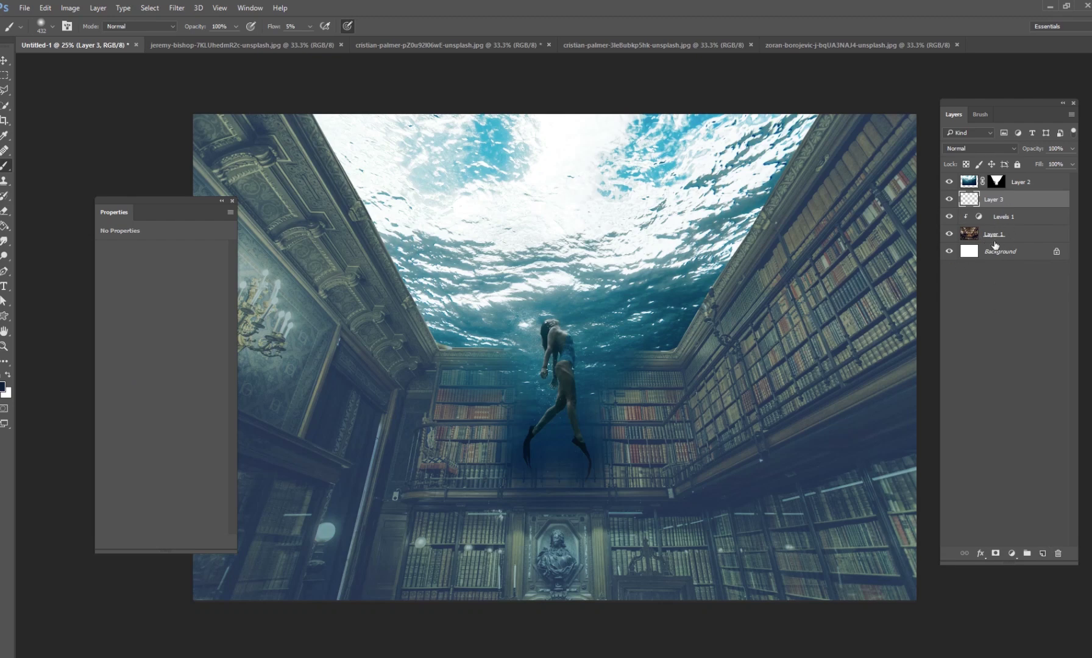
left_click(557, 436, "alt")
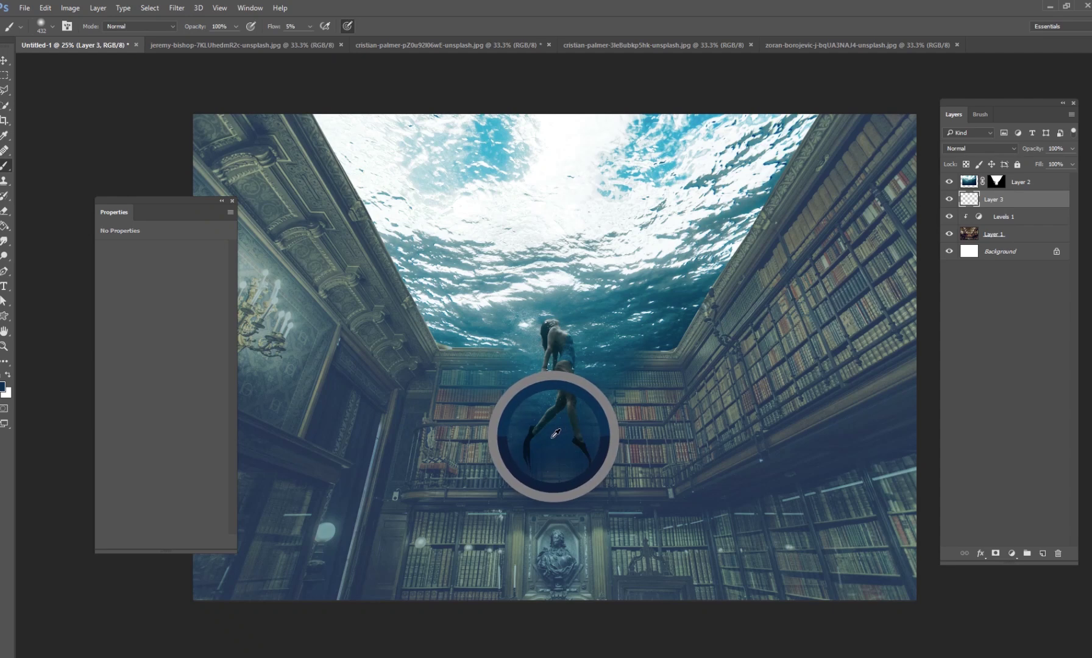
right_click(552, 383)
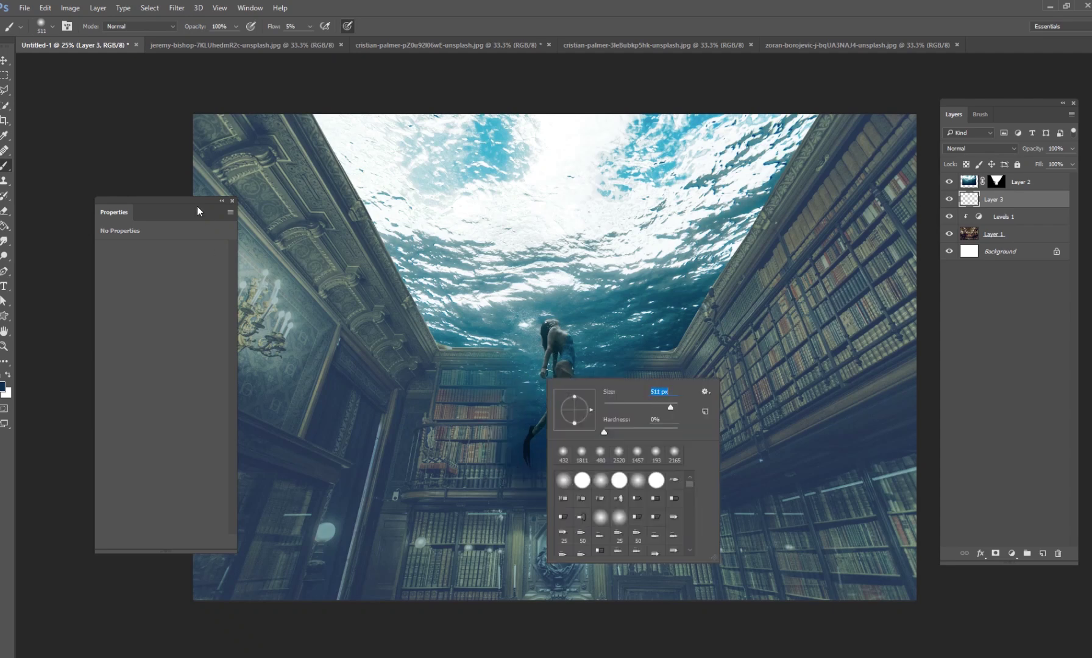
left_click_drag(198, 212, 173, 216)
Step: Paint a deep blue haze over the library walls with a soft 1102 px brush and compare it with the haze layer hidden
right_click(395, 329)
left_click_drag(513, 354, 516, 354)
left_click(360, 350)
mouse_move(298, 237)
left_mouse_down()
mouse_move(275, 279)
mouse_move(327, 190)
mouse_move(244, 323)
mouse_move(372, 408)
mouse_move(428, 424)
mouse_move(482, 409)
mouse_move(458, 451)
mouse_move(335, 472)
mouse_move(244, 556)
mouse_move(334, 512)
mouse_move(505, 639)
mouse_move(585, 548)
mouse_move(609, 451)
mouse_move(658, 415)
mouse_move(694, 329)
mouse_move(623, 427)
mouse_move(707, 354)
mouse_move(725, 384)
mouse_move(664, 583)
mouse_move(499, 565)
mouse_move(751, 493)
mouse_move(901, 561)
mouse_move(865, 391)
mouse_move(787, 317)
mouse_move(884, 122)
mouse_move(908, 241)
mouse_move(877, 414)
mouse_move(707, 585)
mouse_move(695, 622)
mouse_move(566, 606)
mouse_move(463, 542)
mouse_move(325, 604)
mouse_move(251, 366)
mouse_move(224, 168)
mouse_move(377, 292)
mouse_move(466, 386)
mouse_move(441, 594)
mouse_move(836, 556)
mouse_move(907, 566)
mouse_move(654, 517)
mouse_move(444, 571)
left_mouse_up()
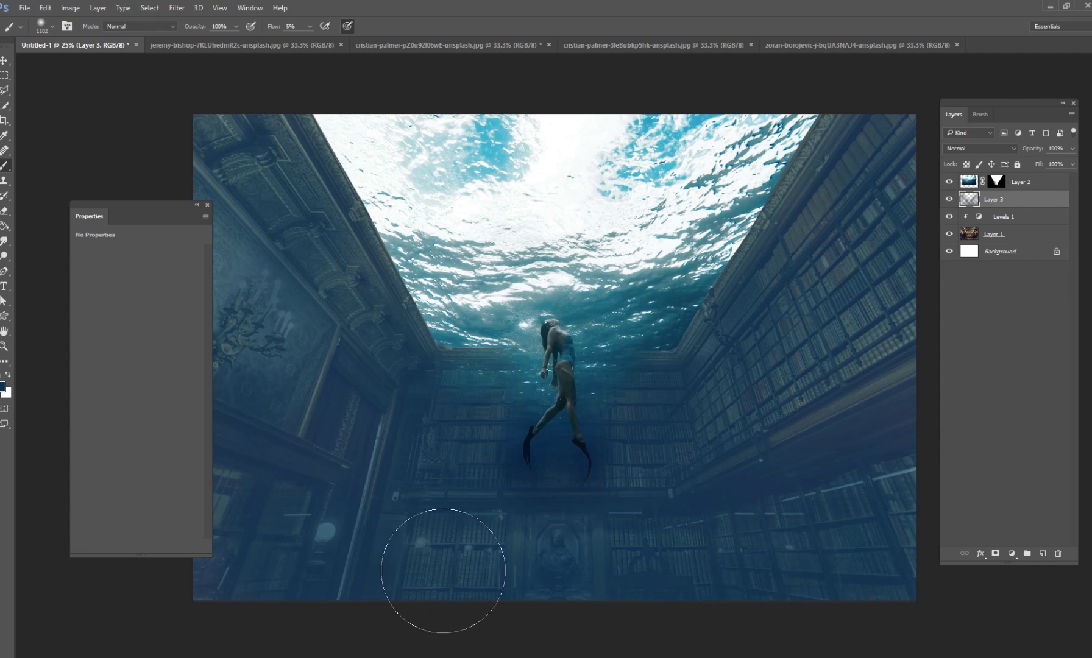
left_click(950, 199)
left_click(950, 199)
Step: Clip a new Levels adjustment to the diver layer, raise its output black level to 21, and compare the effect
left_click(1027, 187)
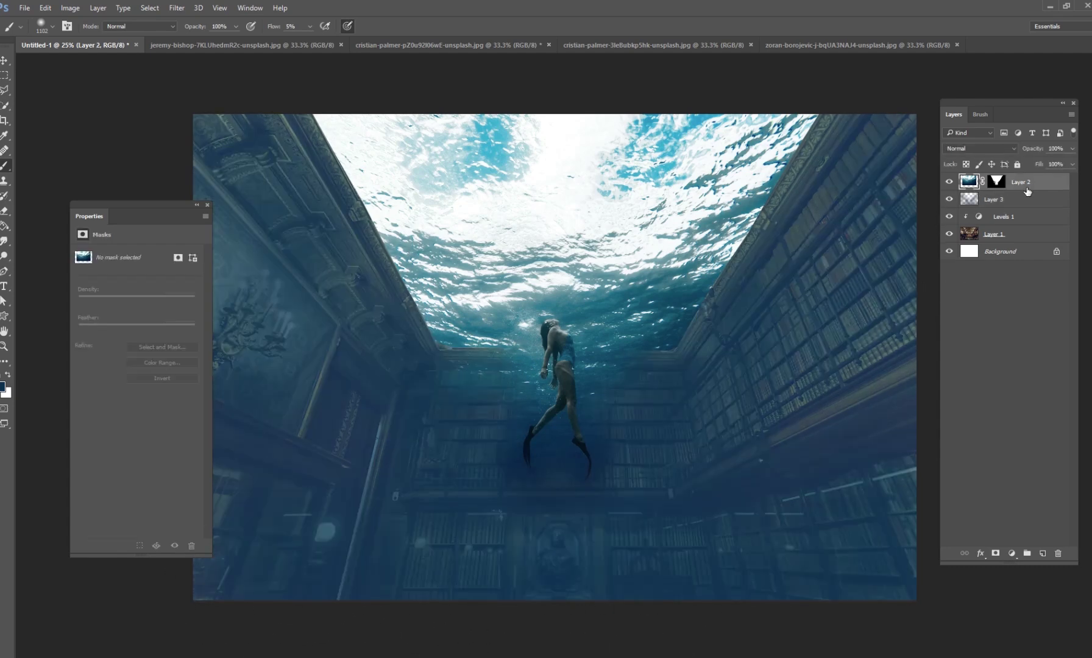
left_click(1011, 554)
left_click(1032, 354)
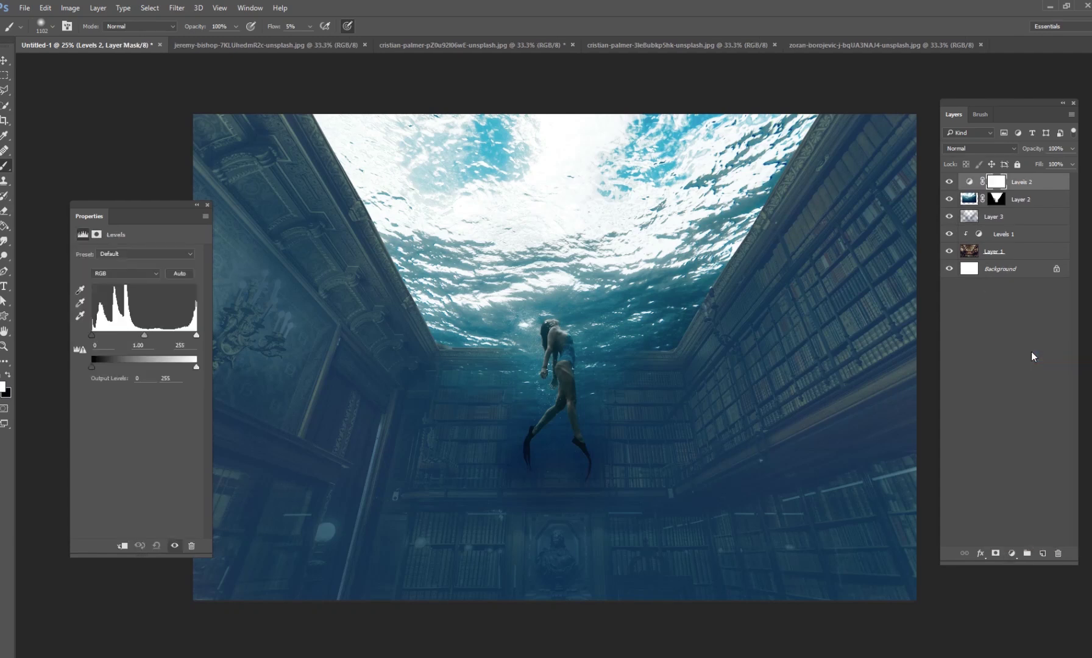
key("ctrl+alt+g")
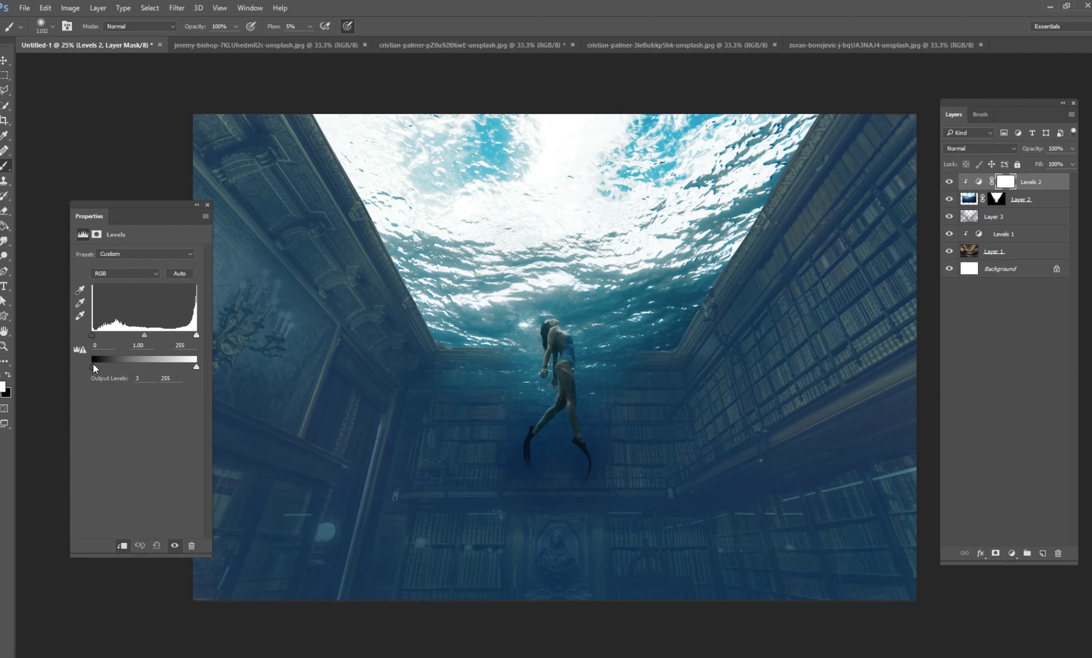
left_click_drag(100, 364, 94, 368)
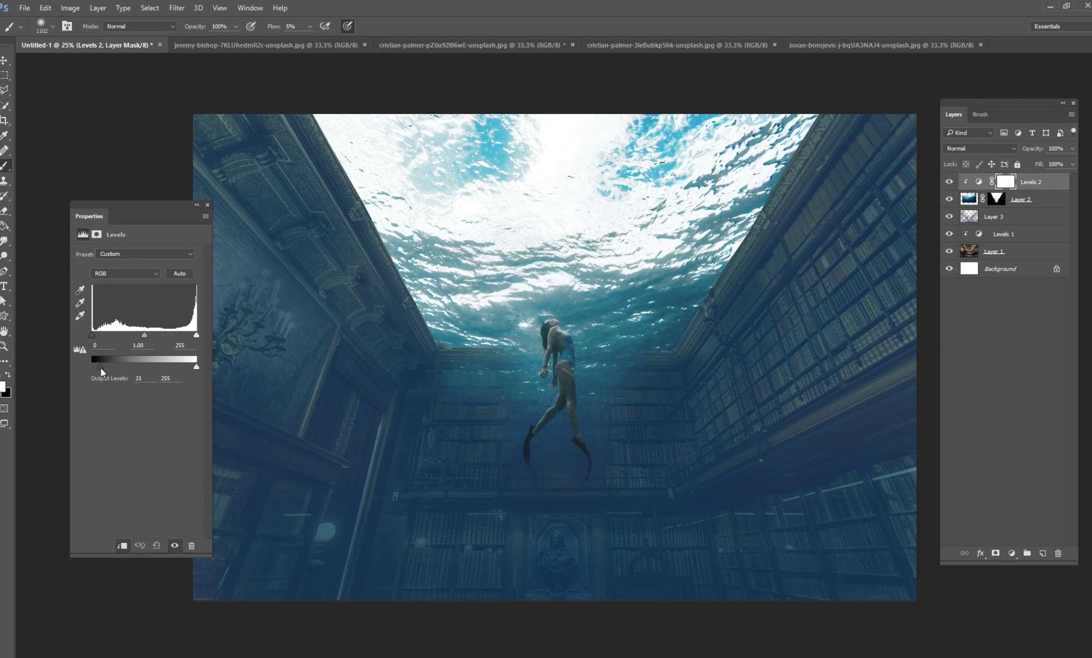
left_click(948, 186)
left_click(948, 185)
left_click(950, 183)
left_click(949, 183)
Step: Create a new top layer and sample water blue beside the diver's legs for a soft 174 px brush
left_click(1041, 554)
right_click(624, 361)
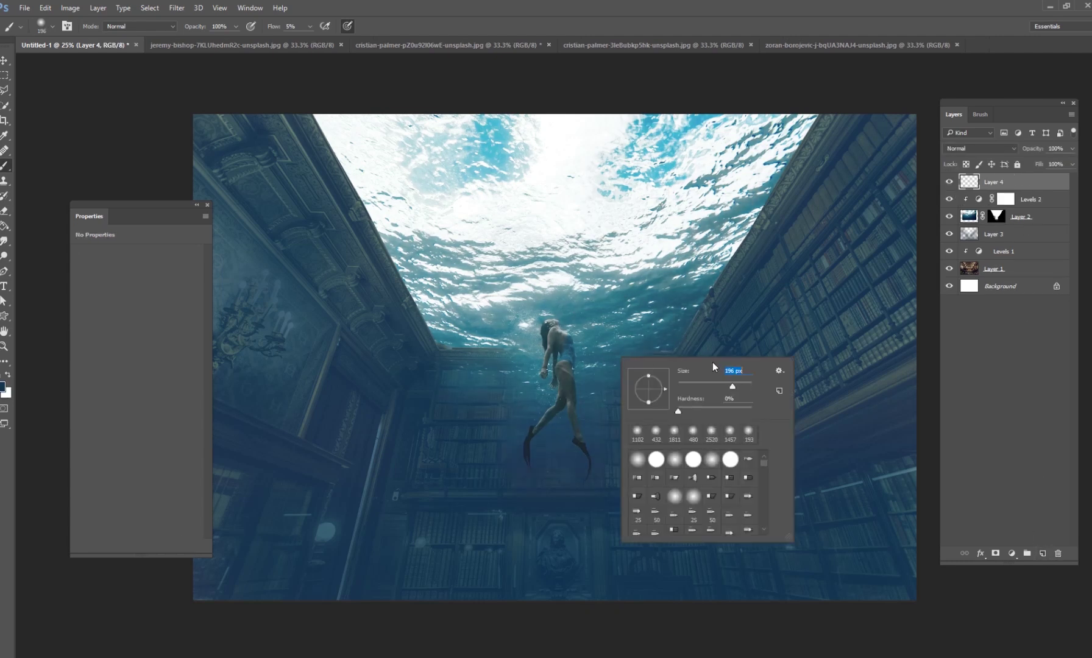
left_click(587, 417)
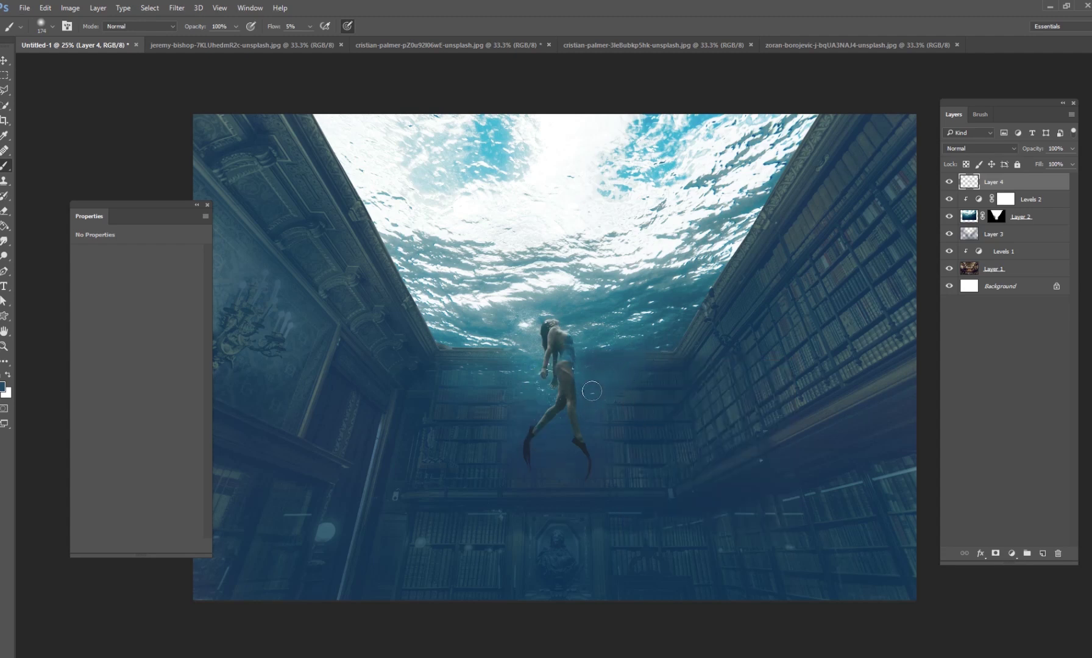
key("ctrl+plus")
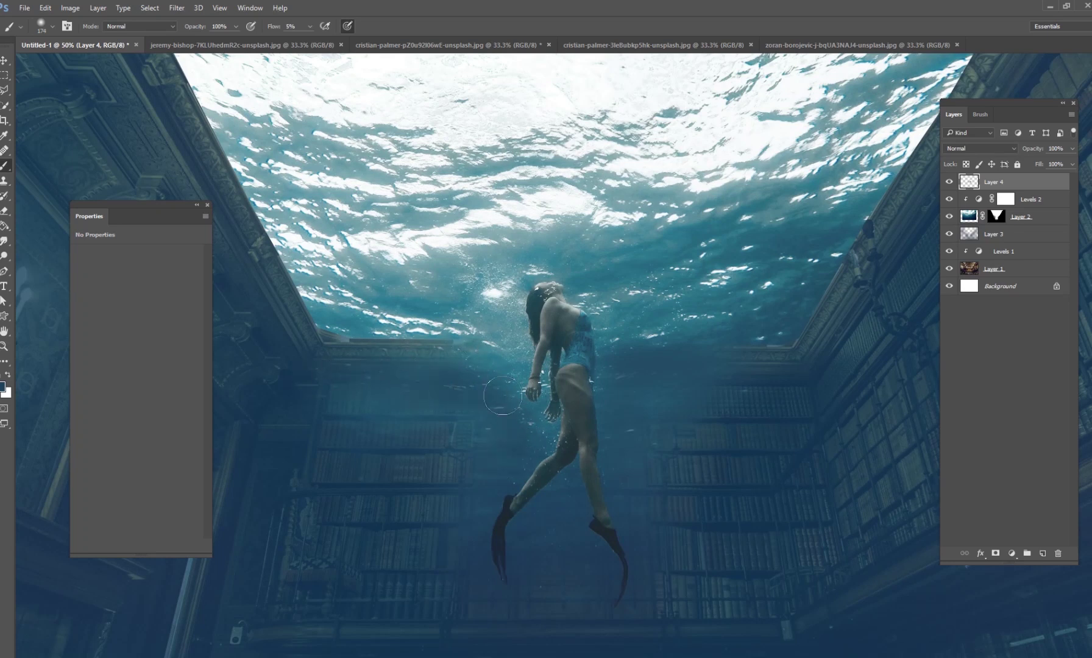
Step: Paint blue haze over the back wall and bookshelves on both sides of the diver to blend the water's edge
left_click_drag(458, 370, 517, 361)
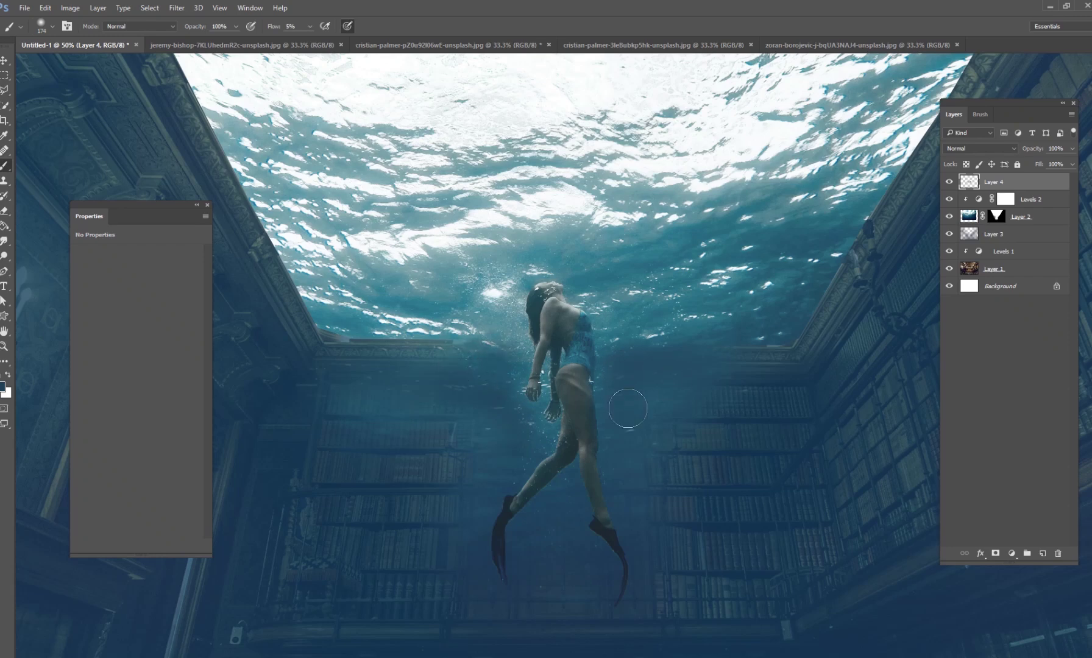
left_click(673, 386, "alt")
mouse_move(693, 401)
left_mouse_down()
mouse_move(678, 415)
mouse_move(730, 358)
mouse_move(742, 381)
mouse_move(736, 402)
mouse_move(793, 407)
left_mouse_up()
left_click(685, 394, "alt")
left_click(639, 439, "alt")
left_click_drag(718, 447, 677, 451)
left_click(509, 424, "alt")
mouse_move(529, 433)
left_mouse_down()
mouse_move(484, 443)
mouse_move(461, 393)
left_mouse_up()
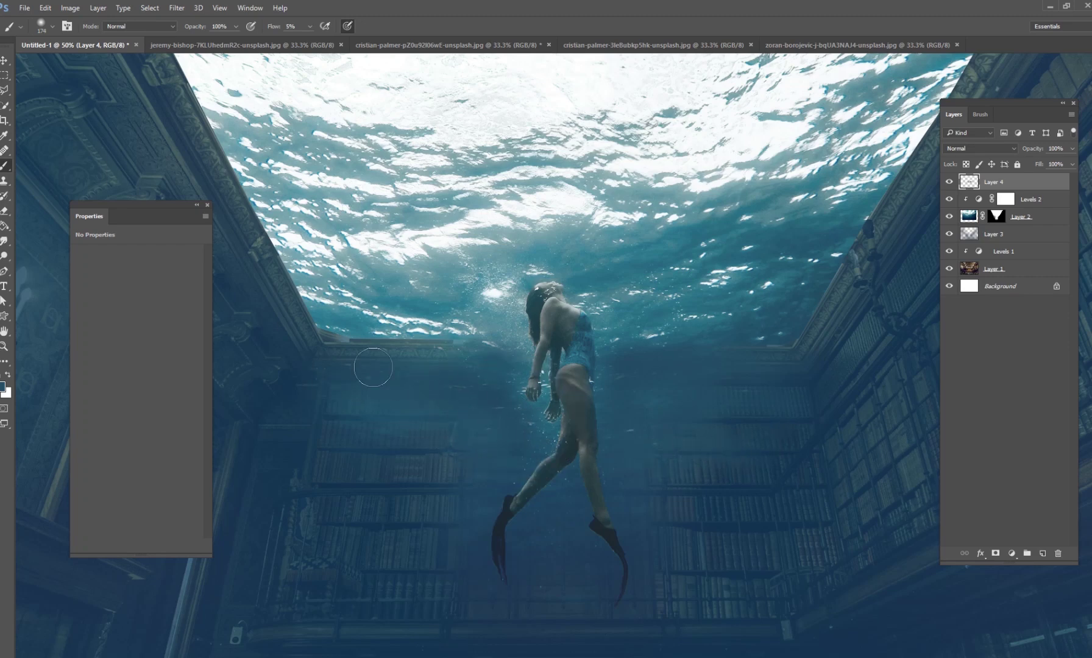
Step: Reduce the soft brush to 97 px and refine the blue haze around the diver and back shelves
right_click(553, 404)
left_click_drag(679, 434, 651, 434)
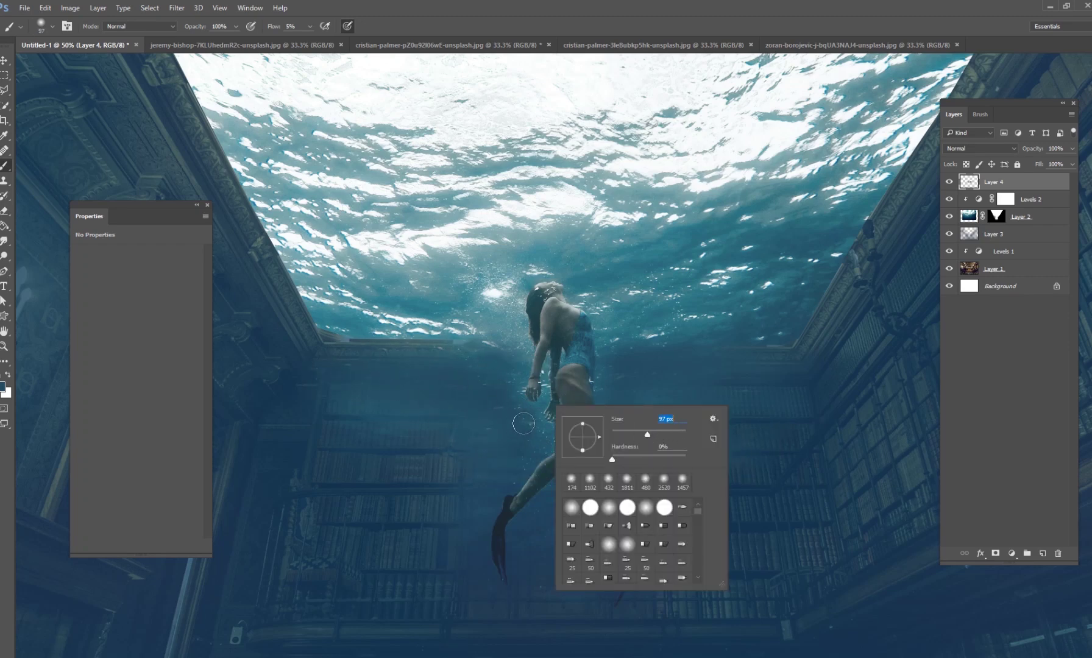
key("Return")
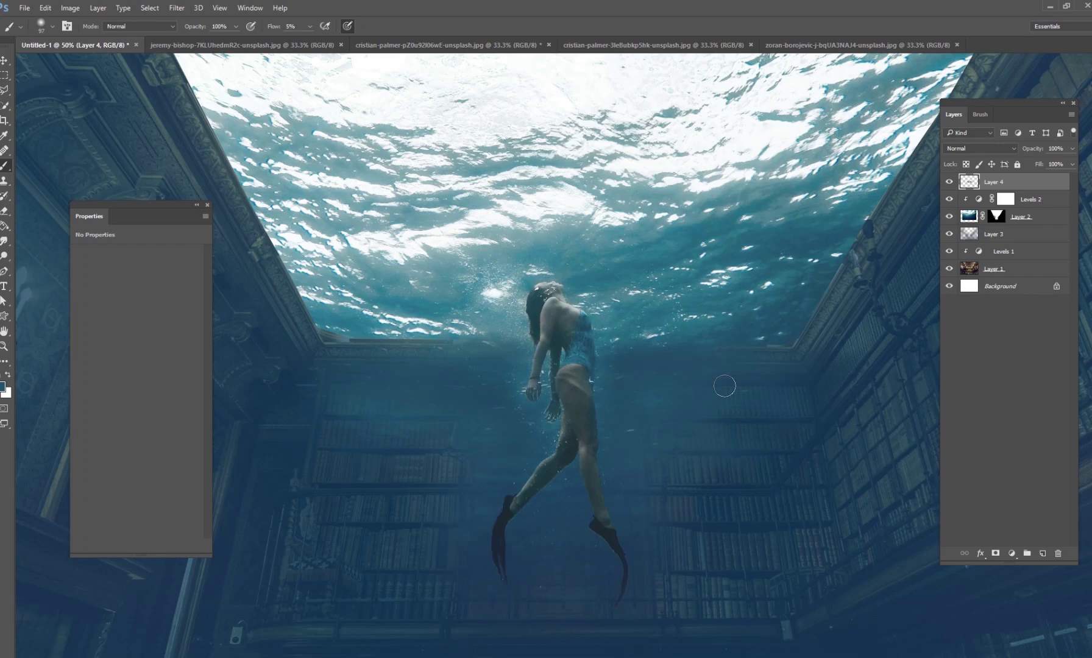
Step: Compare the composite with and without Layer 4 and lower that layer's opacity to 77%
key("ctrl+minus")
key("ctrl+minus")
key("ctrl+minus")
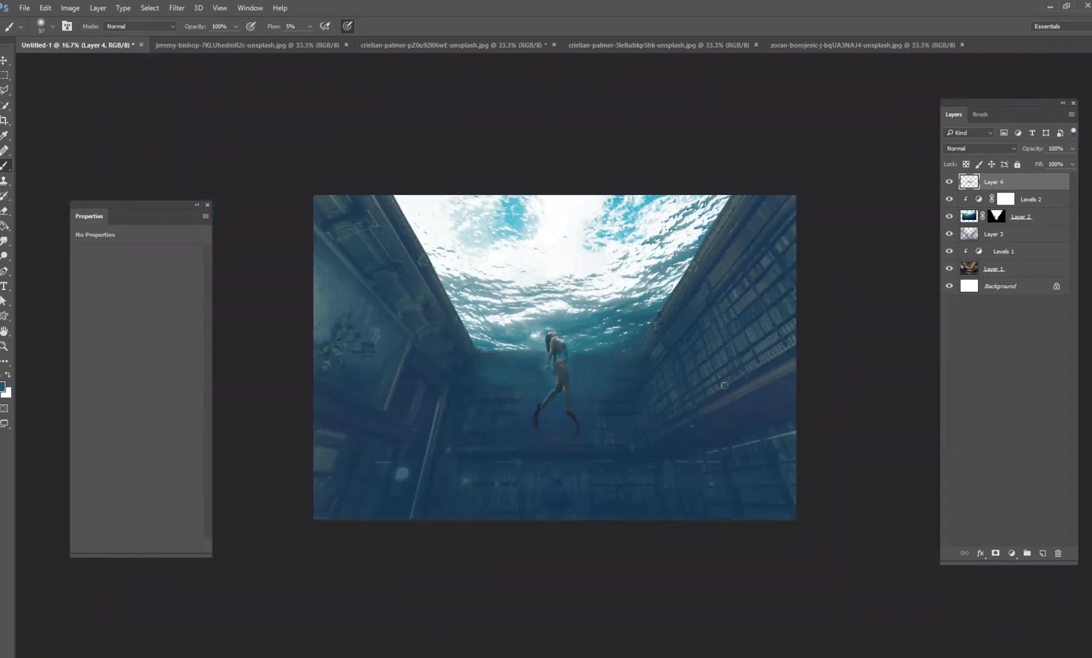
left_click(949, 181)
left_click(949, 181)
key("ctrl+plus")
key("ctrl+plus")
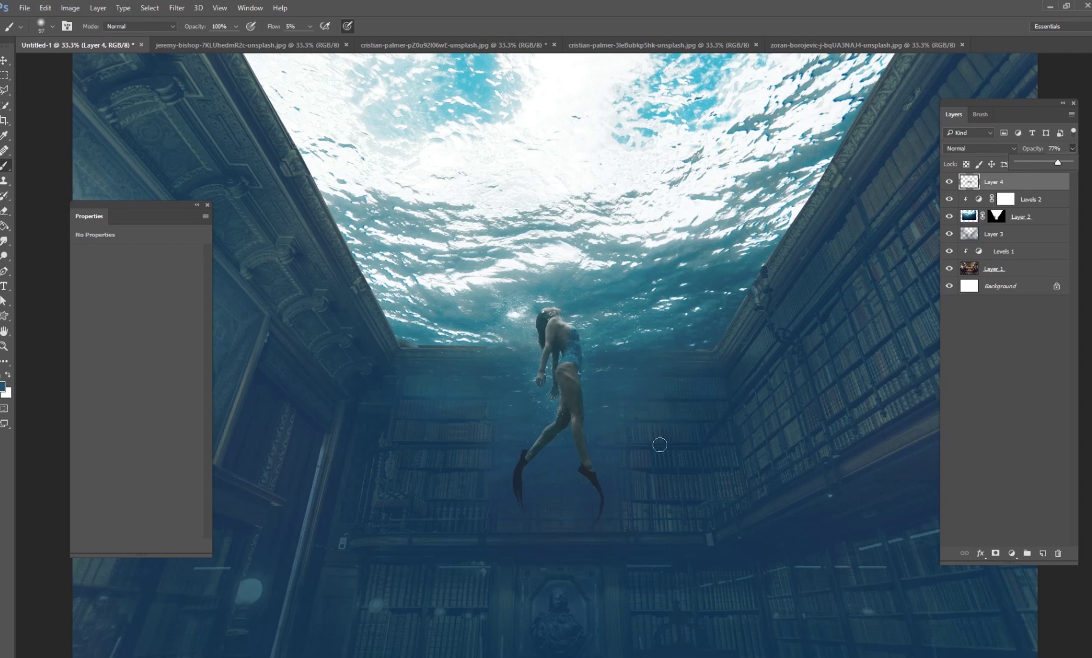
key("ctrl+minus")
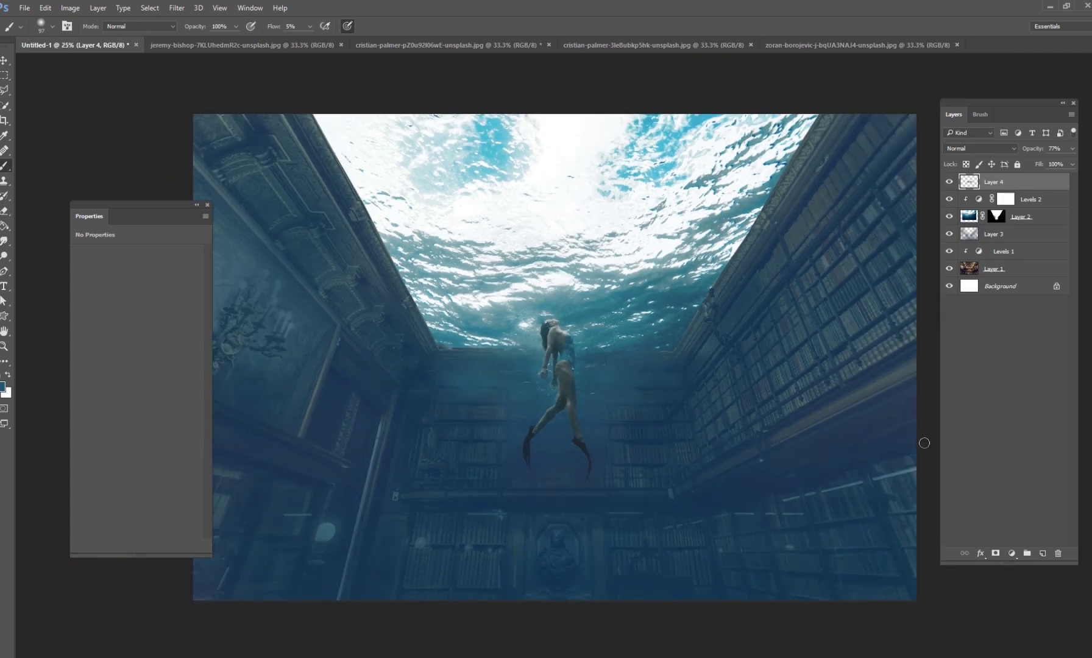
Step: Add a new top layer and set up a soft 1102 px brush with black (#000000) as the foreground color
left_click(1043, 552)
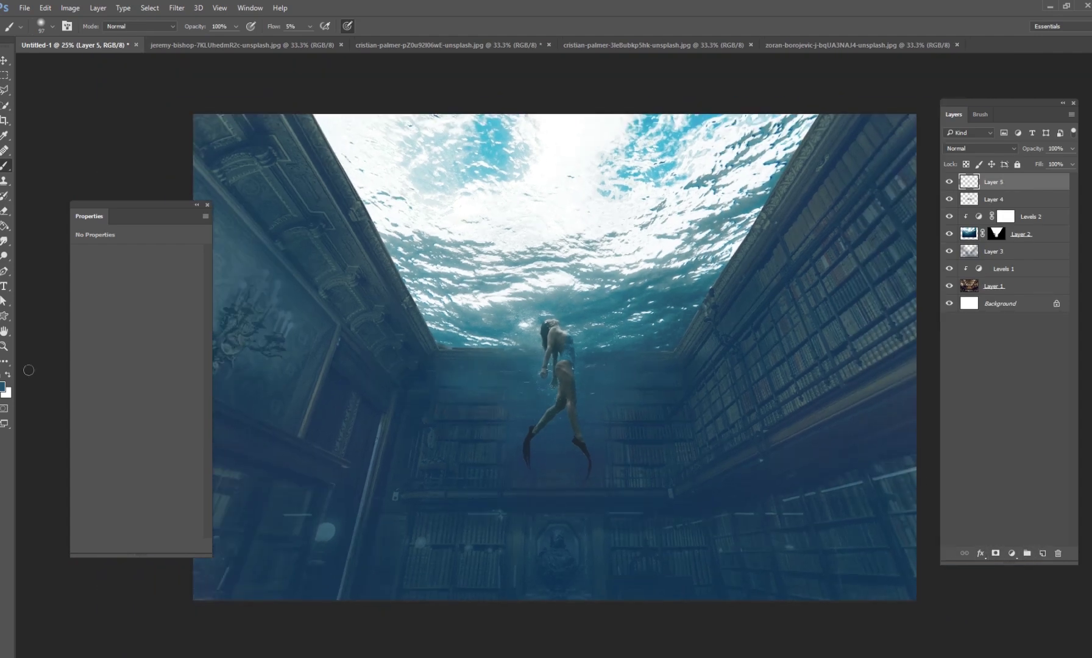
left_click(3, 386)
left_click(246, 453)
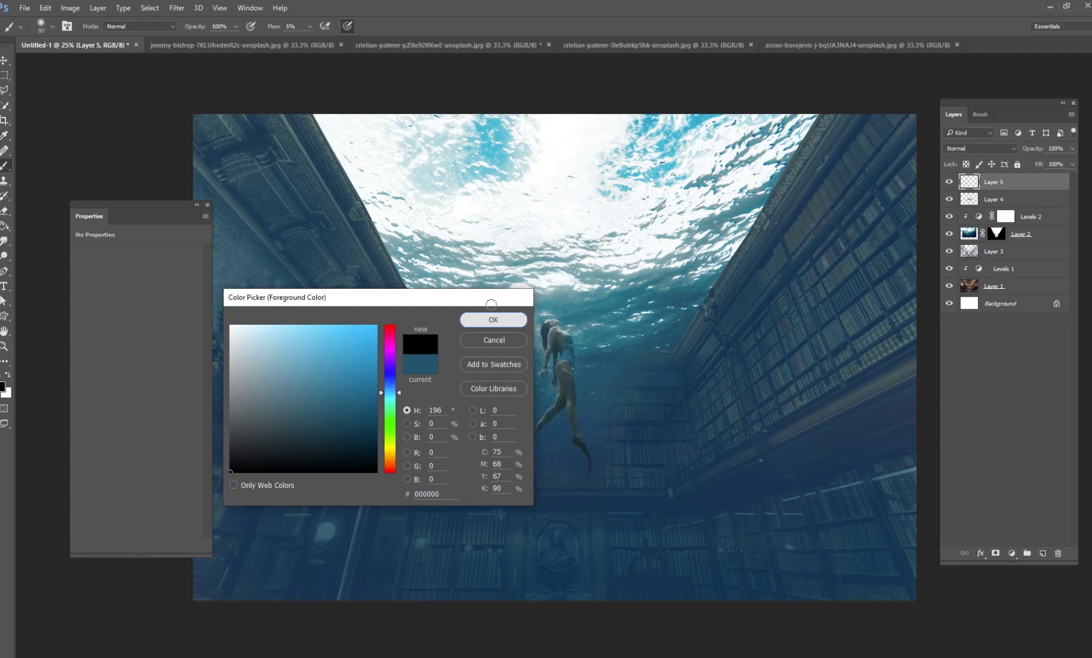
left_click(494, 316)
right_click(559, 349)
left_click(611, 420)
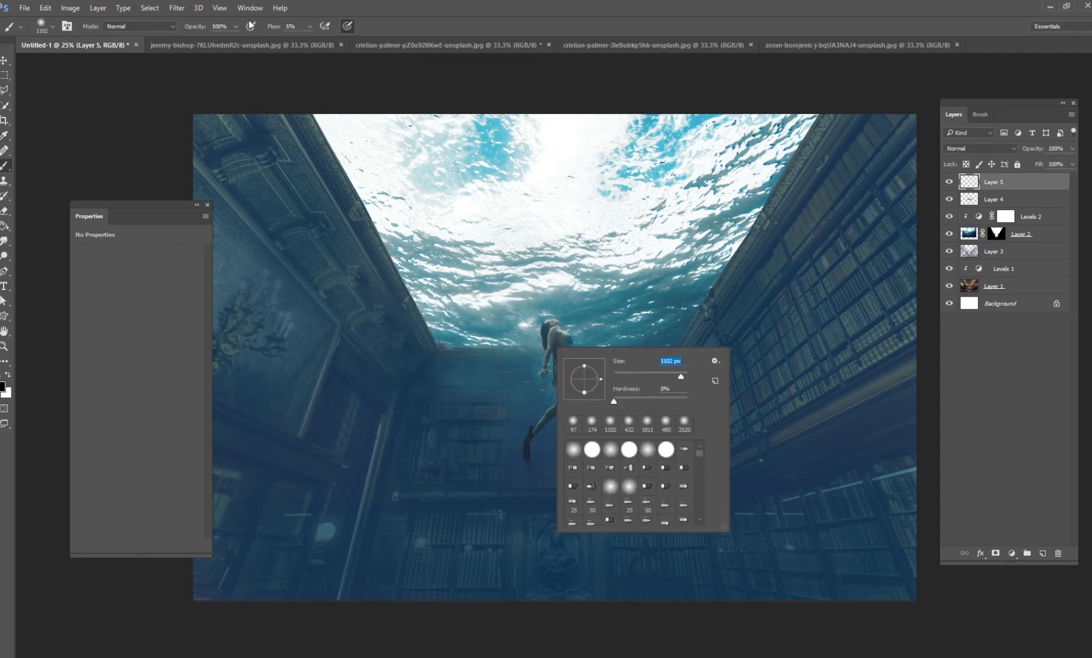
Step: Set Layer 5's blend mode to Soft Light and enlarge the soft brush to 1811 px
left_click(965, 150)
left_click(975, 255)
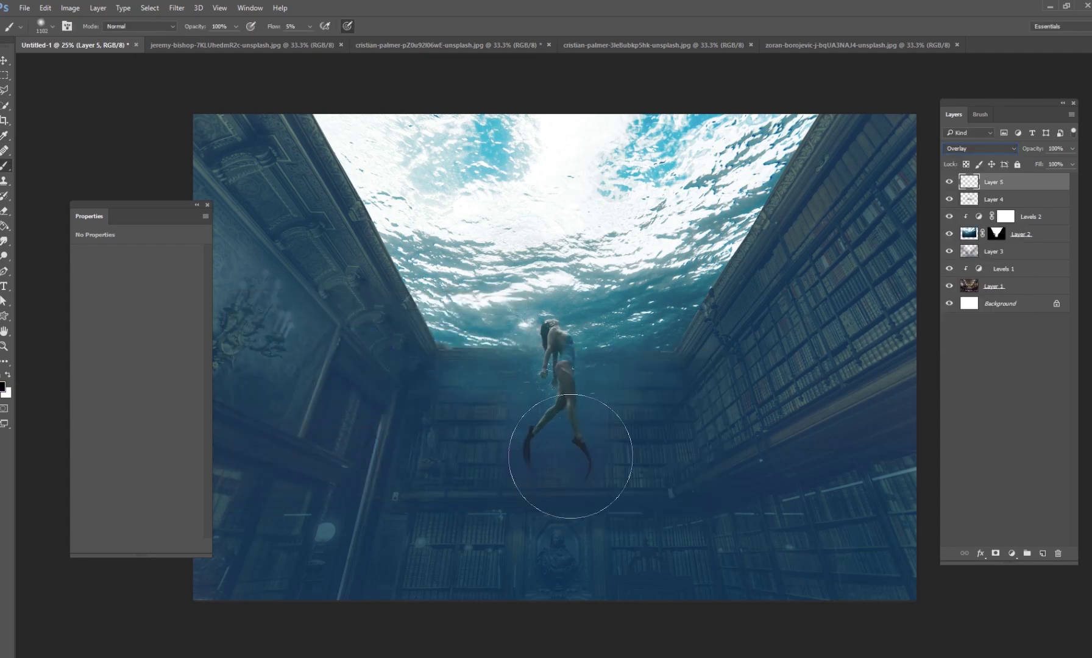
right_click(559, 466)
left_click(649, 539)
left_click(980, 148)
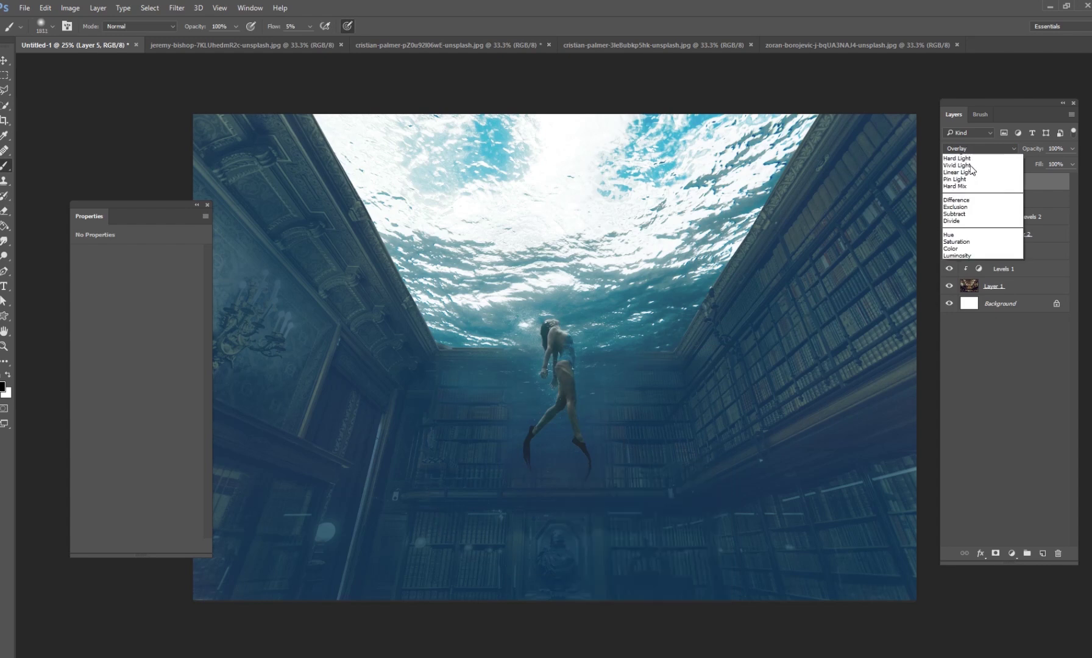
left_click(975, 263)
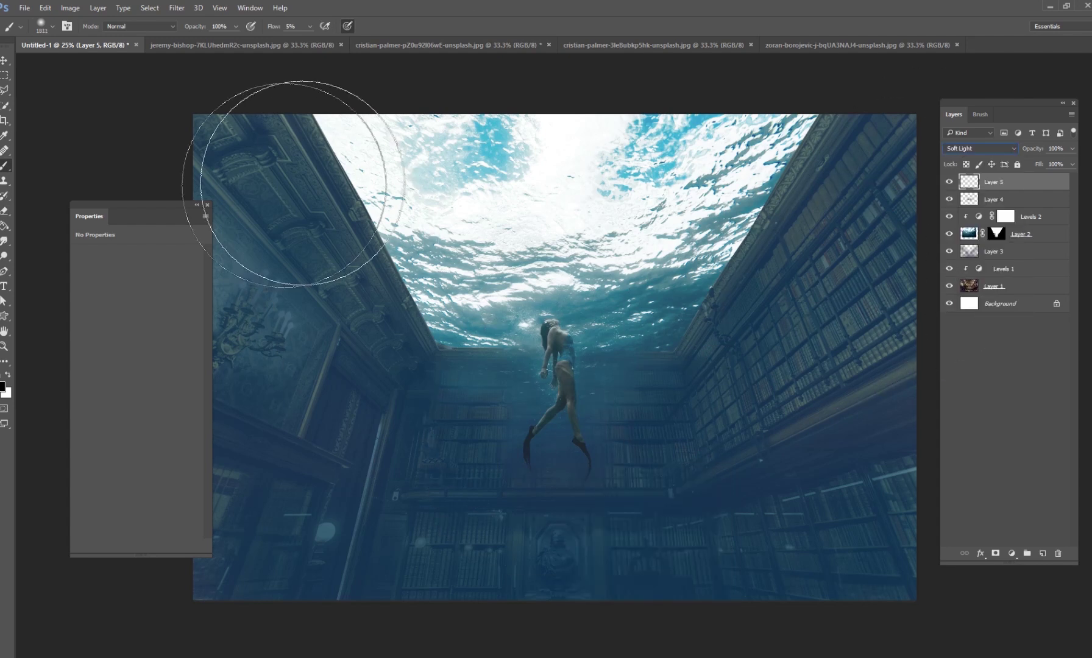
Step: Darken the lower library with black strokes and brighten the upper walls and water surface with white strokes on Layer 5
mouse_move(232, 560)
left_mouse_down()
mouse_move(314, 586)
mouse_move(393, 531)
mouse_move(499, 572)
mouse_move(576, 572)
mouse_move(563, 593)
mouse_move(651, 494)
mouse_move(599, 485)
mouse_move(823, 591)
mouse_move(882, 583)
mouse_move(453, 599)
mouse_move(198, 583)
mouse_move(370, 608)
mouse_move(800, 600)
mouse_move(876, 414)
mouse_move(407, 523)
mouse_move(253, 377)
mouse_move(316, 426)
left_mouse_up()
left_click_drag(316, 244, 197, 250)
key("x")
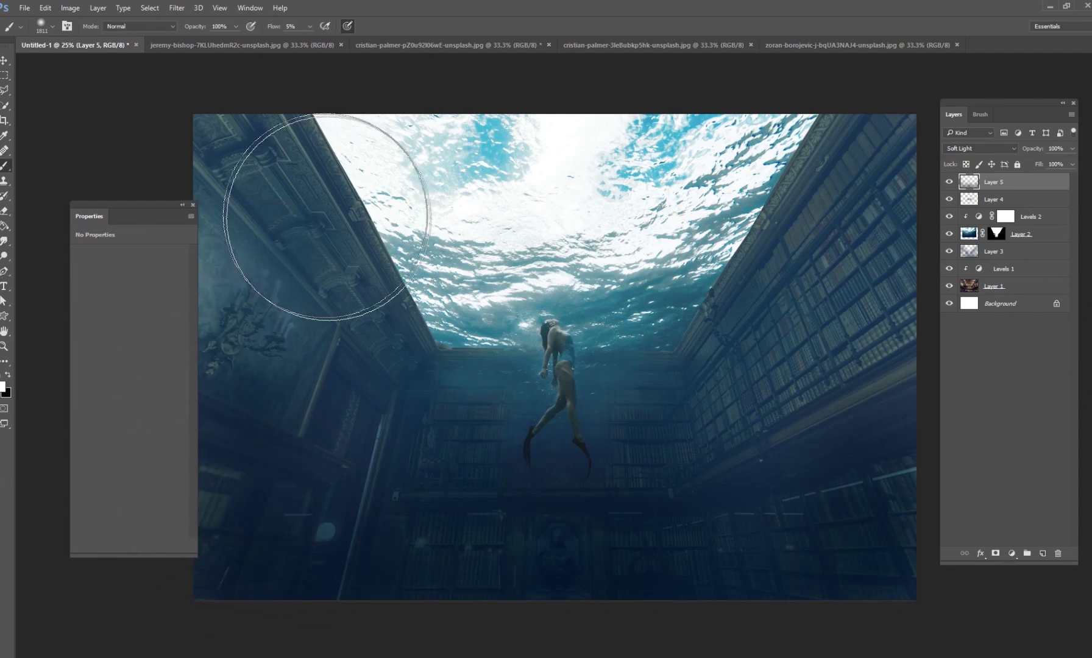
mouse_move(307, 132)
left_mouse_down()
mouse_move(642, 311)
mouse_move(731, 233)
mouse_move(766, 234)
mouse_move(823, 125)
mouse_move(815, 161)
mouse_move(698, 319)
mouse_move(695, 360)
mouse_move(505, 347)
mouse_move(424, 357)
mouse_move(526, 436)
mouse_move(567, 415)
mouse_move(453, 387)
mouse_move(487, 406)
mouse_move(654, 291)
left_mouse_up()
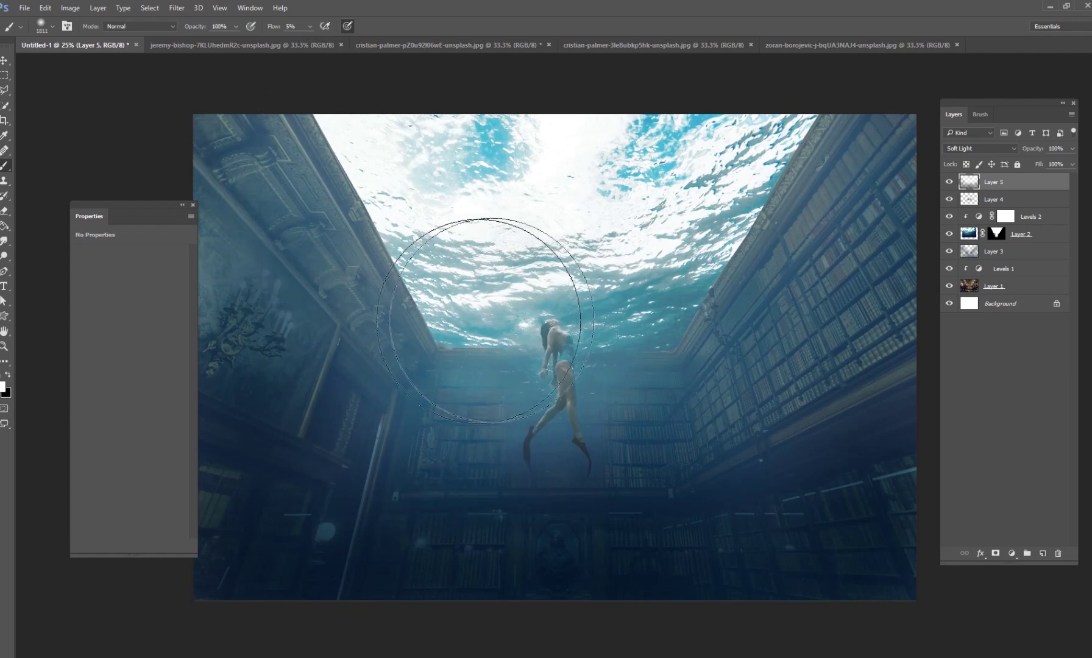
Step: Brighten the area around the diver with white using a soft 275 px brush
right_click(456, 236)
left_click(571, 263)
key("Return")
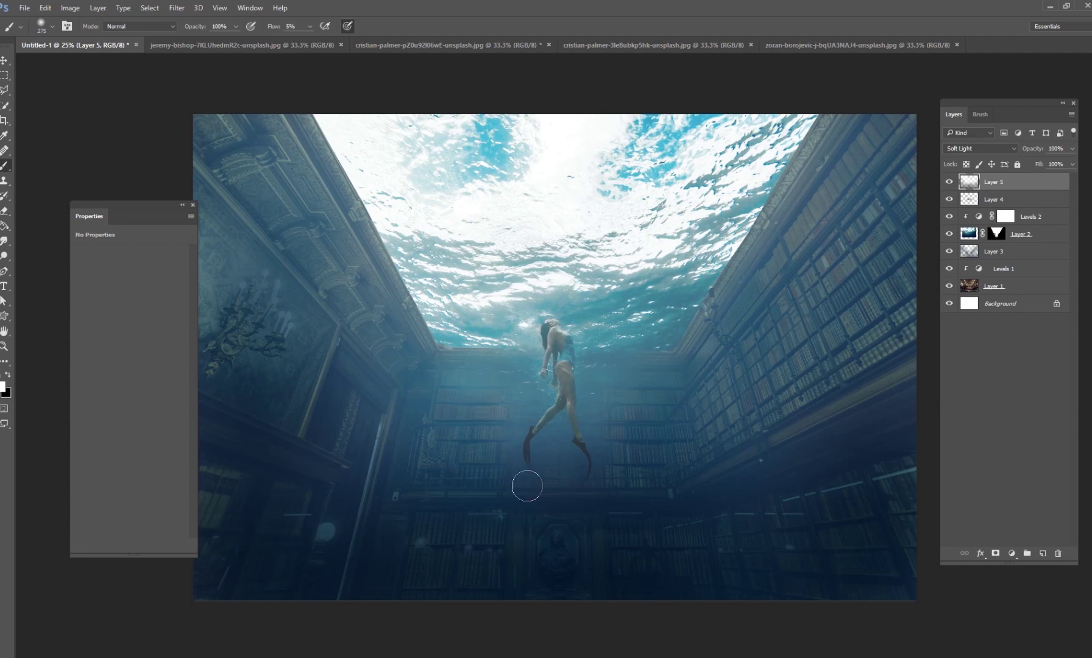
Step: Darken the area around the diver's legs and fins with black using a soft 385 px brush at 2% flow
right_click(595, 387)
left_click_drag(662, 405, 667, 405)
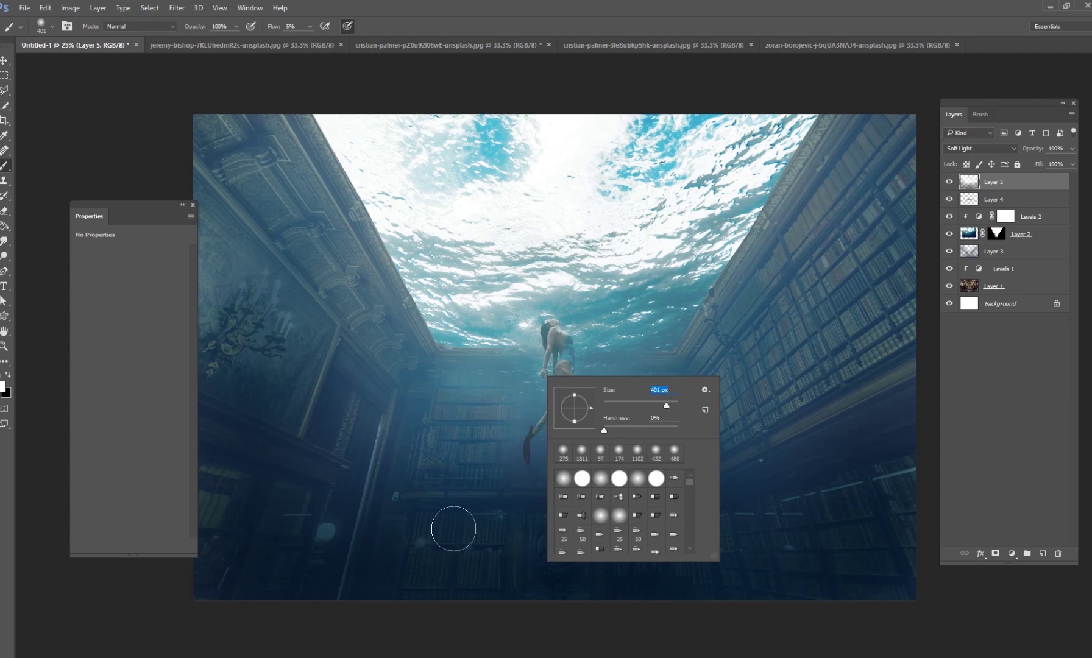
left_click(7, 374)
right_click(570, 382)
left_click_drag(694, 400, 692, 400)
key("Return")
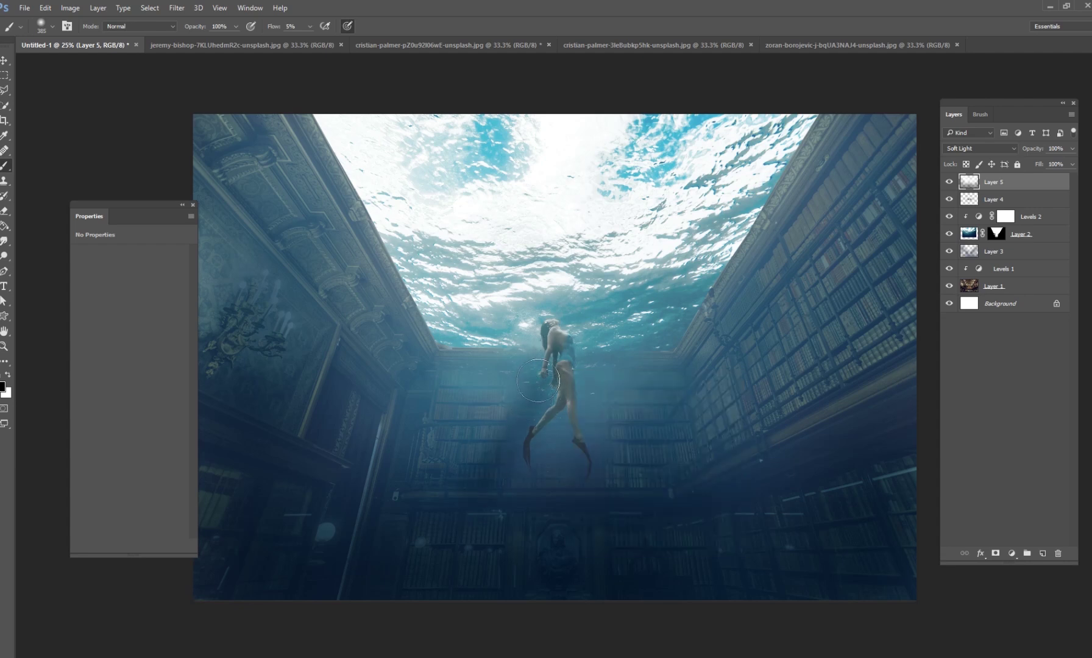
left_click(308, 27)
left_click_drag(309, 39, 308, 39)
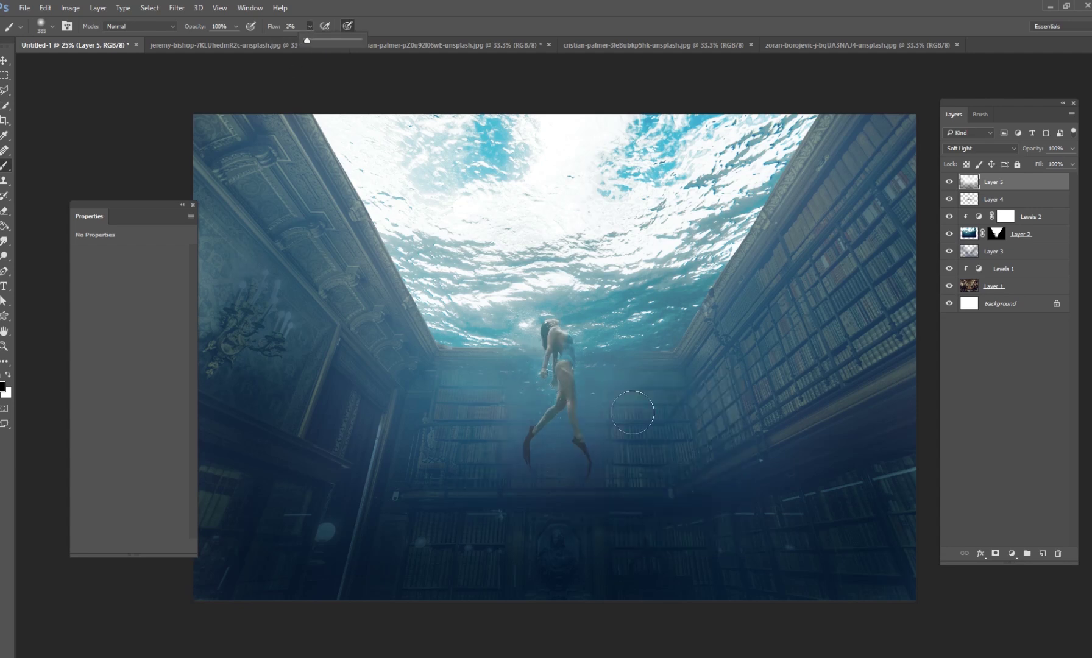
left_click(531, 445)
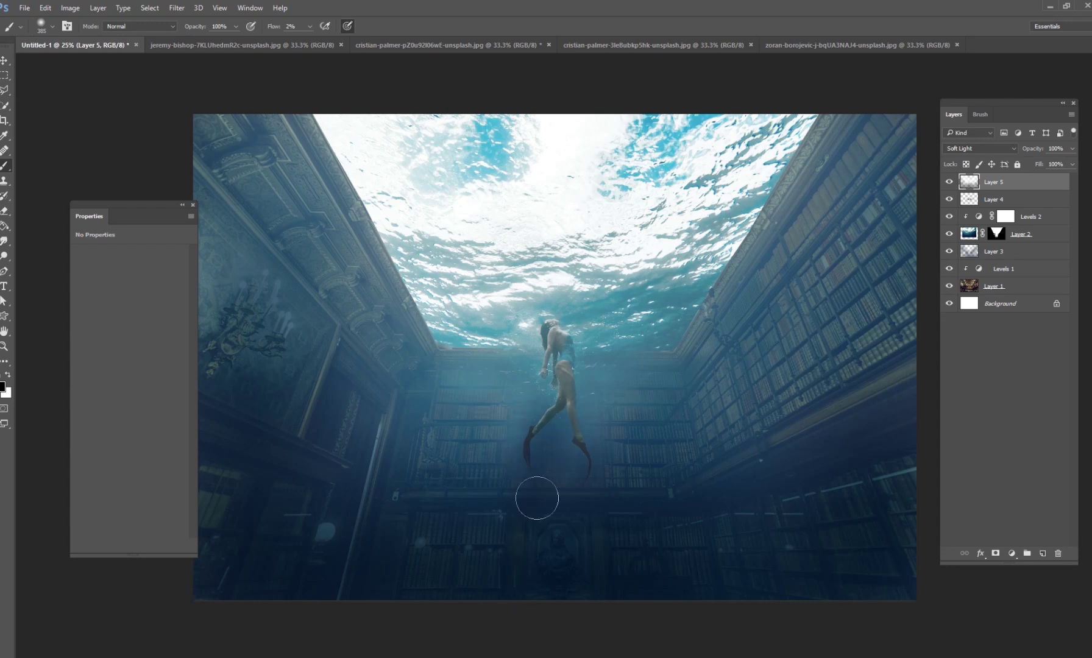
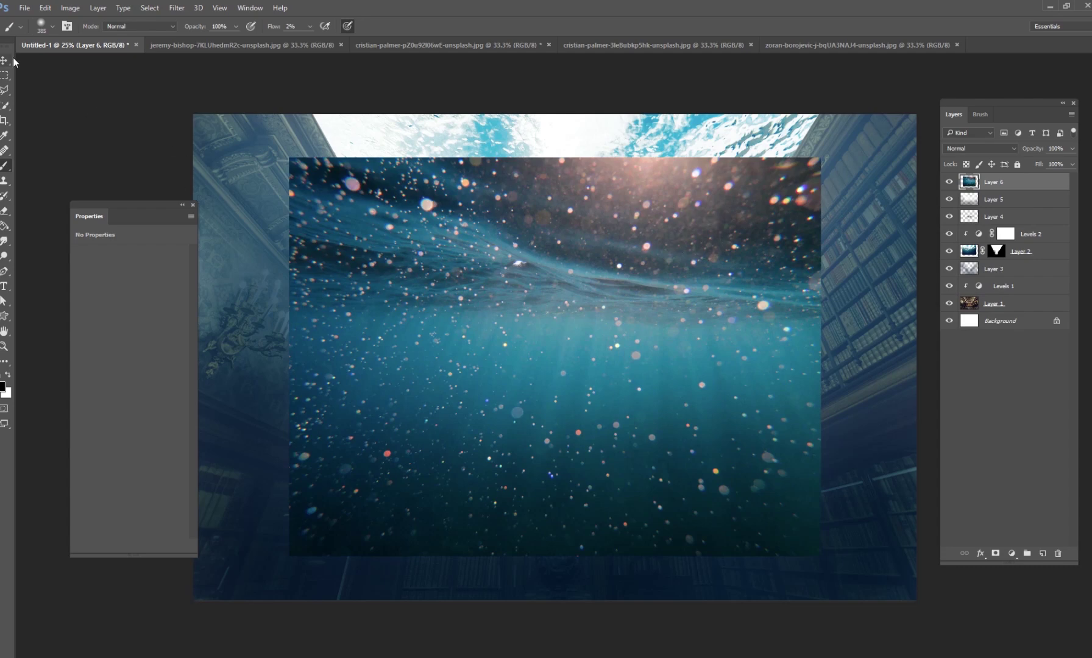
Step: Move and scale the floating-particles photo on Layer 6 until it covers nearly the whole canvas
left_click_drag(529, 308, 439, 263)
key("ctrl+t")
left_click_drag(731, 513, 916, 601)
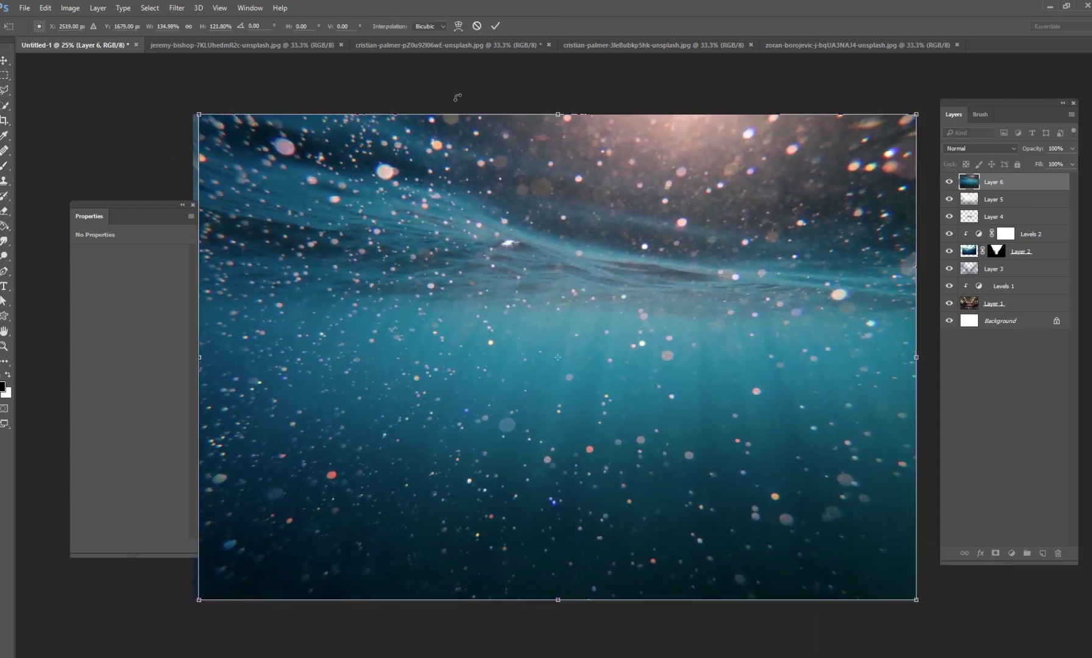
left_click(495, 27)
Step: Try Screen, Overlay and Soft Light on Layer 6, and settle on the Lighten blend mode
left_click(980, 149)
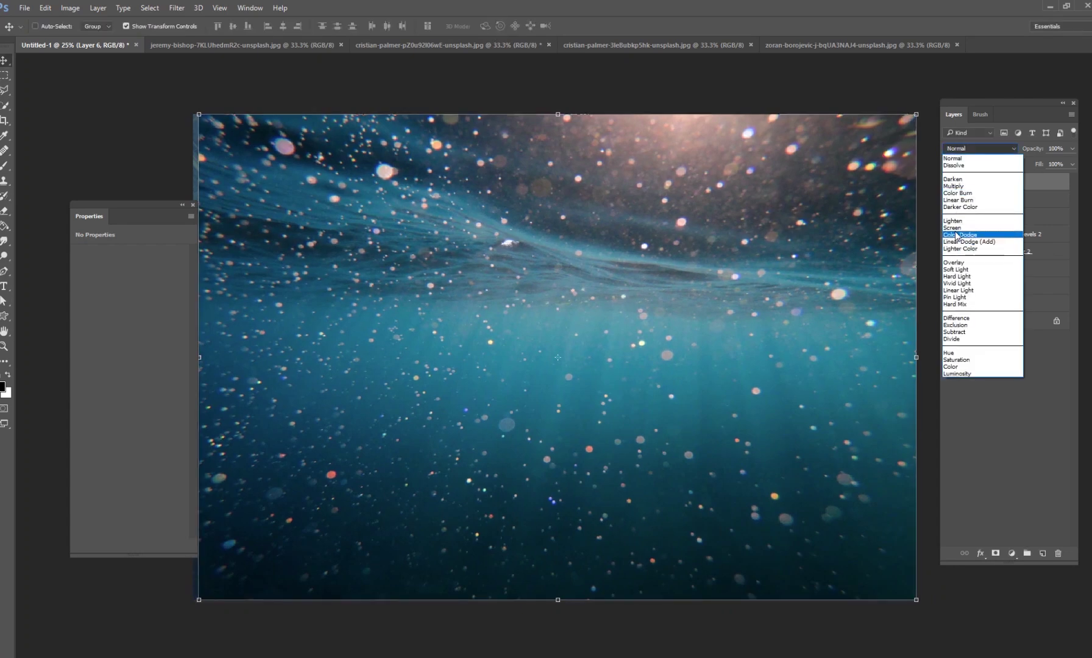
left_click(957, 228)
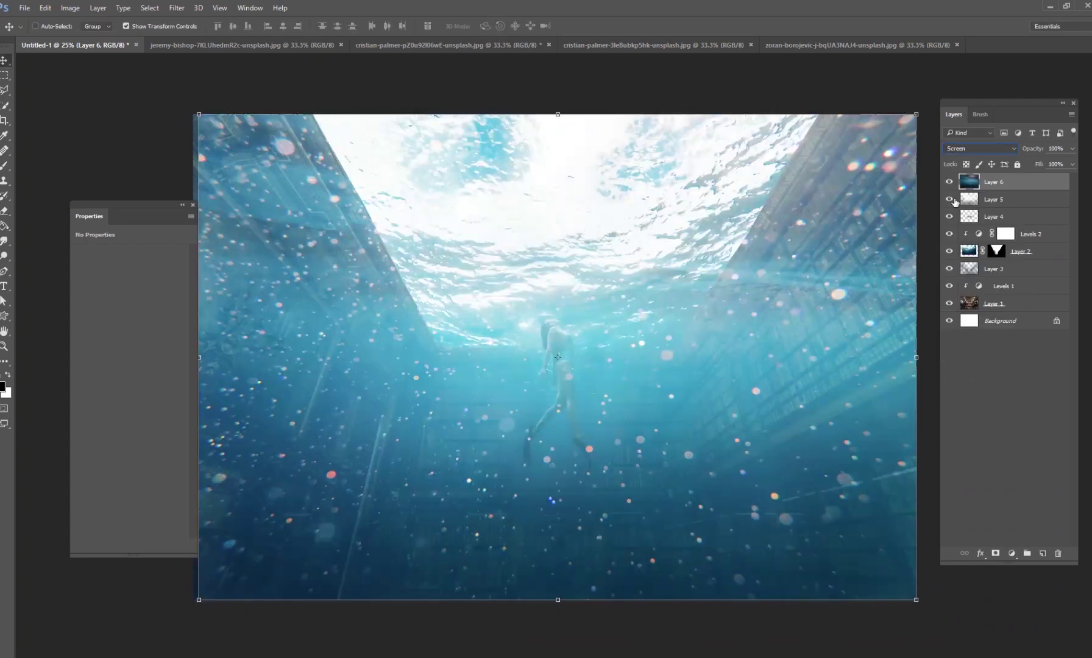
left_click(959, 150)
left_click(968, 266)
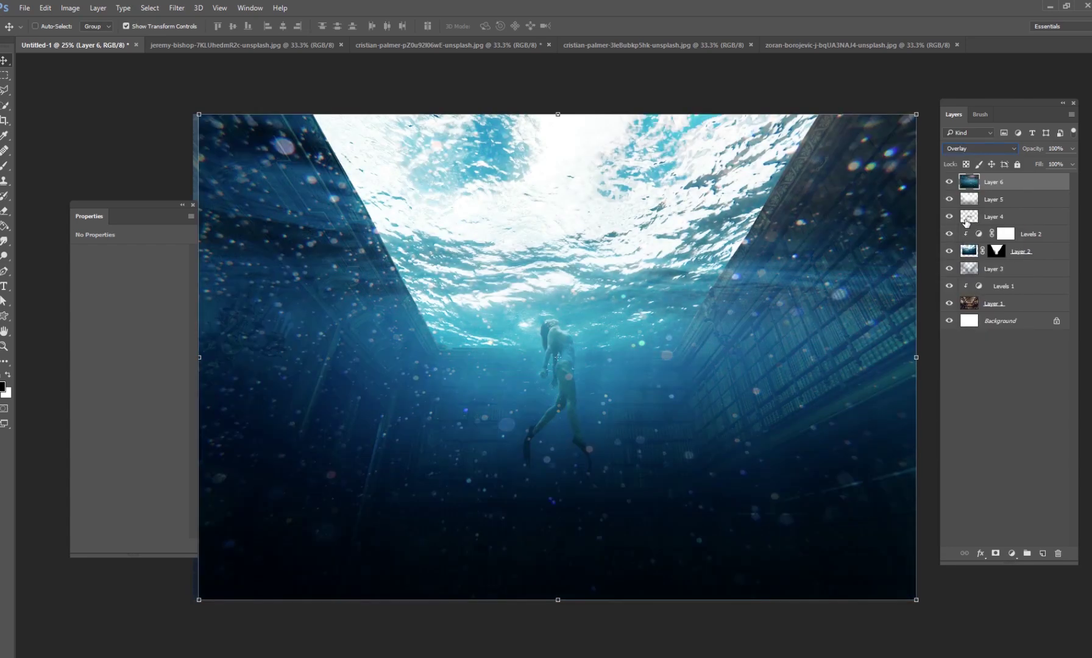
left_click(971, 152)
left_click(972, 275)
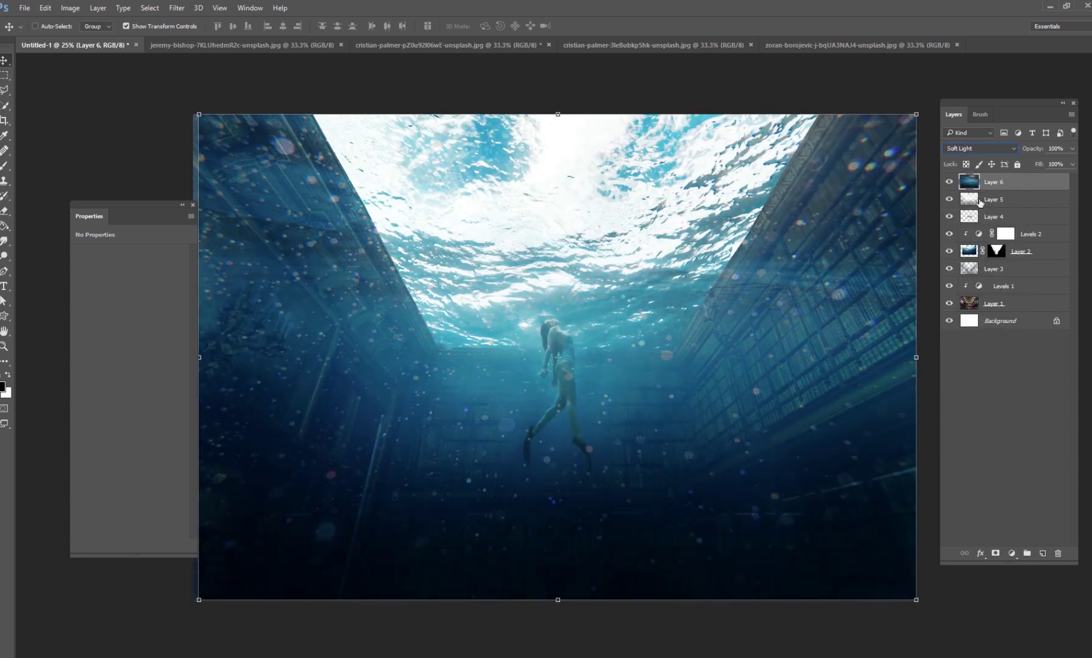
left_click(980, 152)
left_click(969, 221)
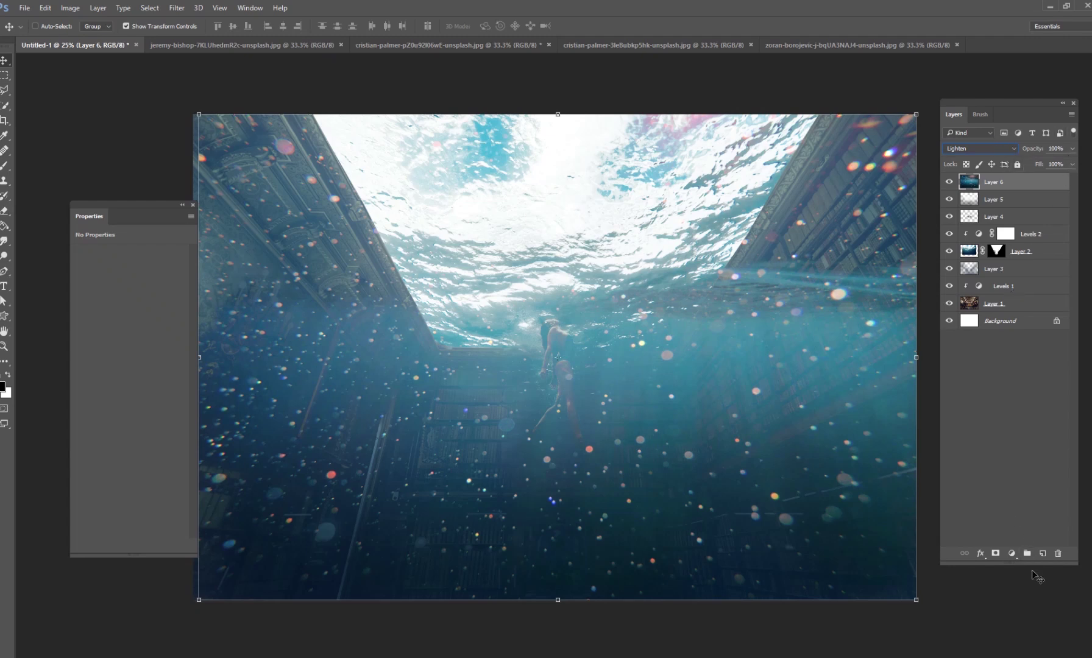
Step: Add a mask to Layer 6 and fade out most of the particles with a soft 2520 px black brush at 15% flow
left_click(995, 552)
key("b")
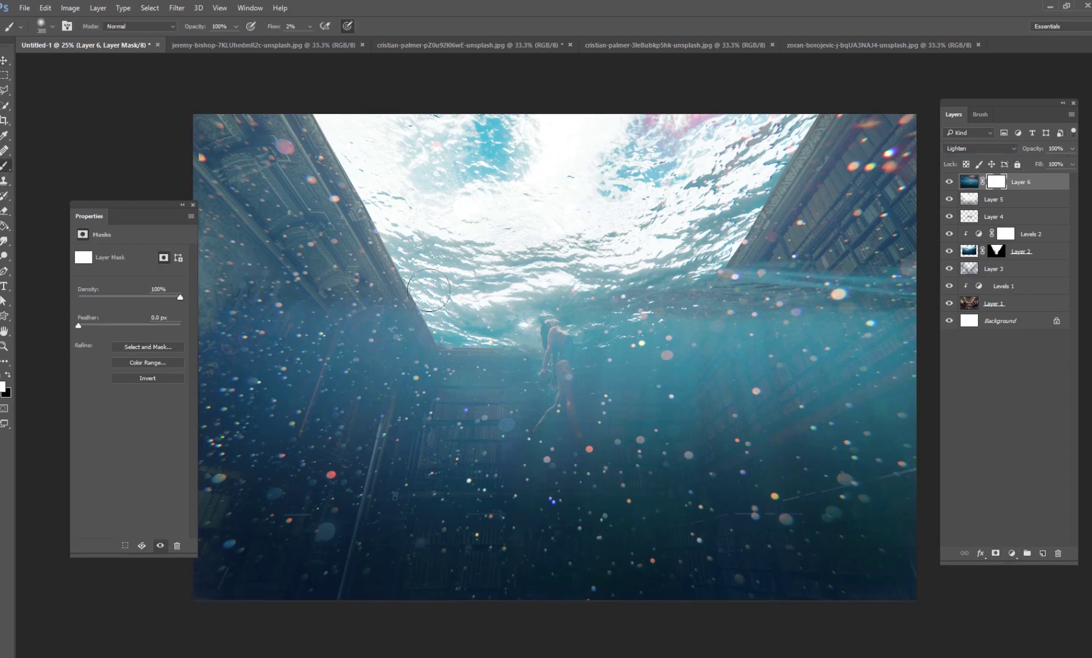
right_click(709, 349)
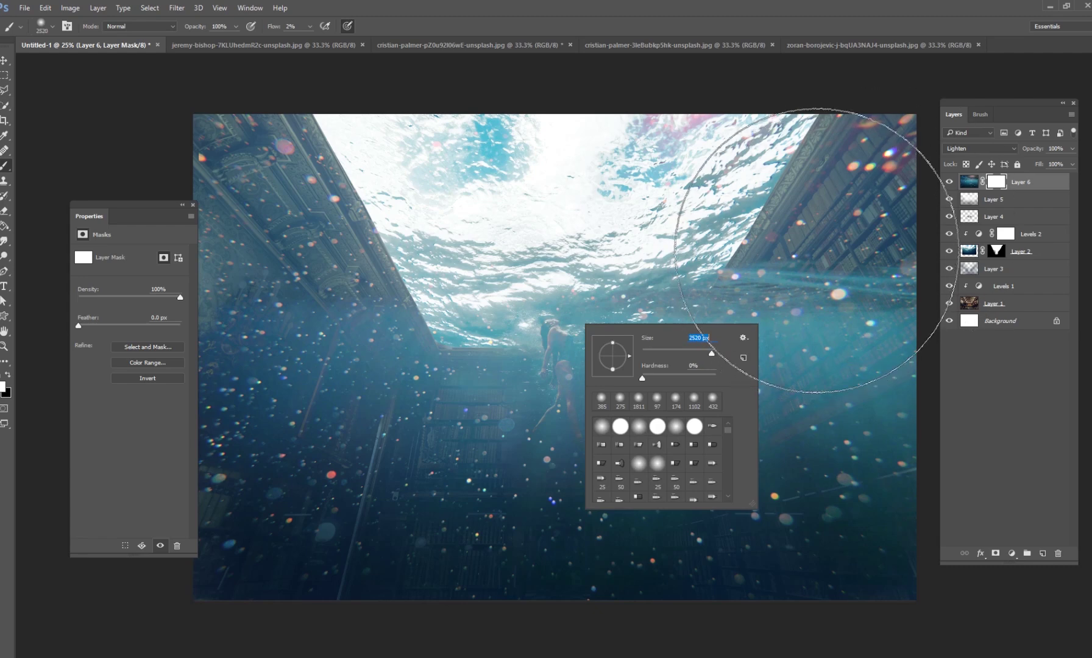
left_click(819, 242)
key("x")
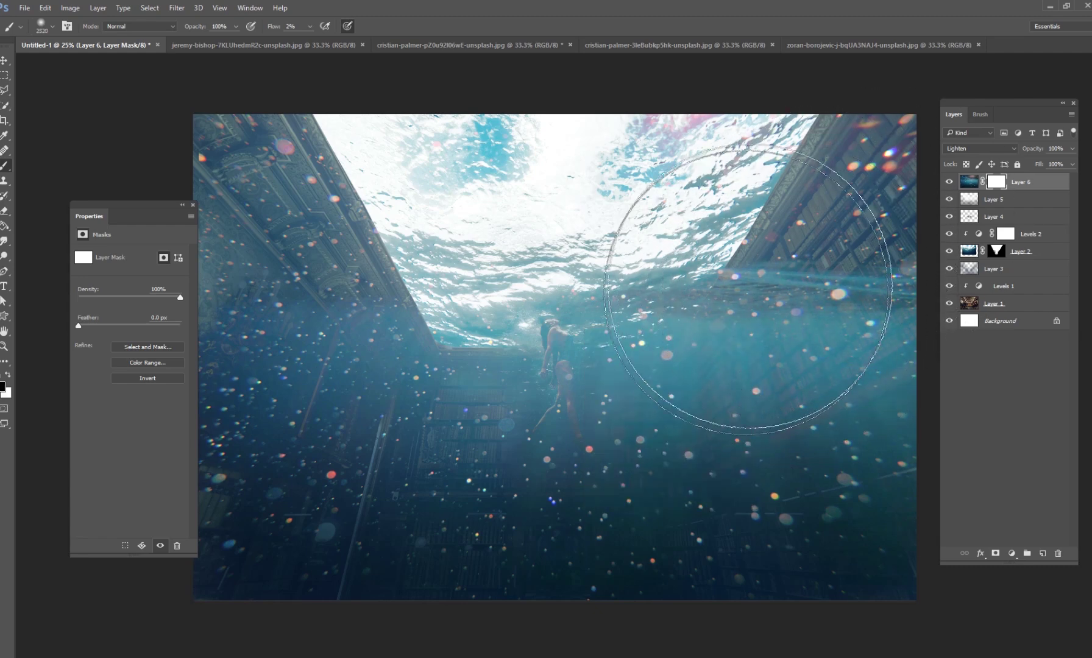
mouse_move(832, 299)
left_mouse_down()
mouse_move(794, 325)
mouse_move(739, 256)
left_mouse_up()
left_click_drag(310, 26, 318, 44)
mouse_move(512, 214)
left_mouse_down()
mouse_move(525, 231)
mouse_move(544, 352)
mouse_move(754, 389)
mouse_move(446, 433)
mouse_move(292, 244)
mouse_move(305, 231)
left_mouse_up()
mouse_move(581, 470)
left_mouse_down()
mouse_move(858, 281)
mouse_move(848, 156)
mouse_move(463, 275)
mouse_move(397, 309)
mouse_move(366, 384)
mouse_move(215, 488)
mouse_move(574, 599)
mouse_move(704, 568)
mouse_move(705, 539)
mouse_move(866, 498)
mouse_move(811, 464)
mouse_move(426, 454)
mouse_move(820, 231)
mouse_move(424, 517)
mouse_move(568, 511)
mouse_move(338, 508)
mouse_move(683, 318)
left_mouse_up()
Step: Copy the whole bubbles photo into the library composite and set the pasted layer's blend mode to Screen
left_click(653, 47)
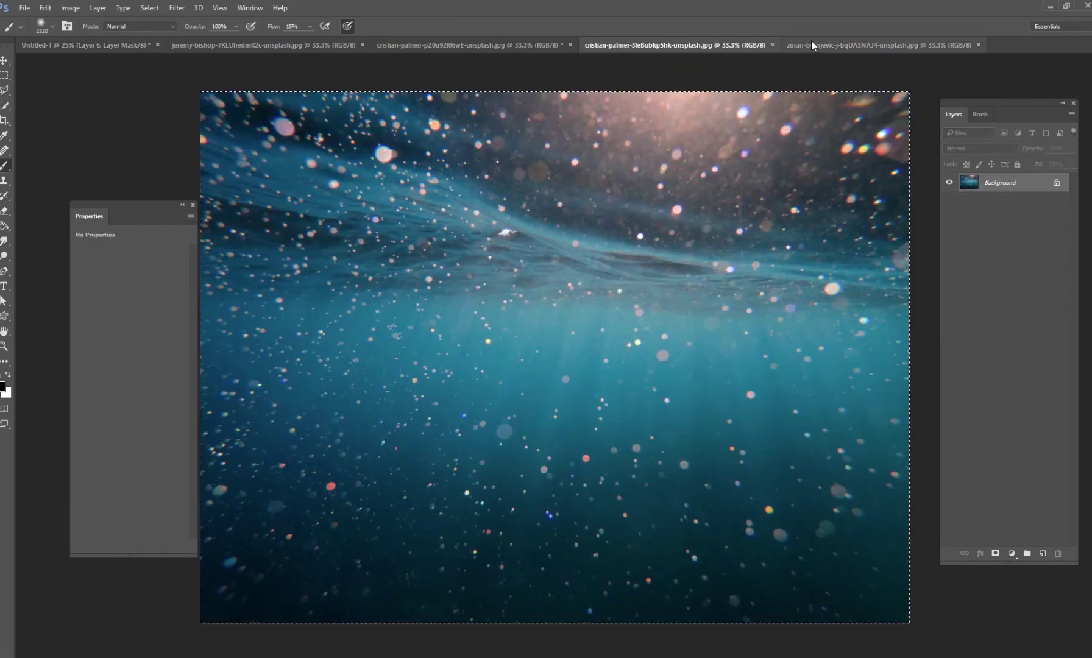
left_click(810, 43)
left_click(150, 8)
left_click(151, 22)
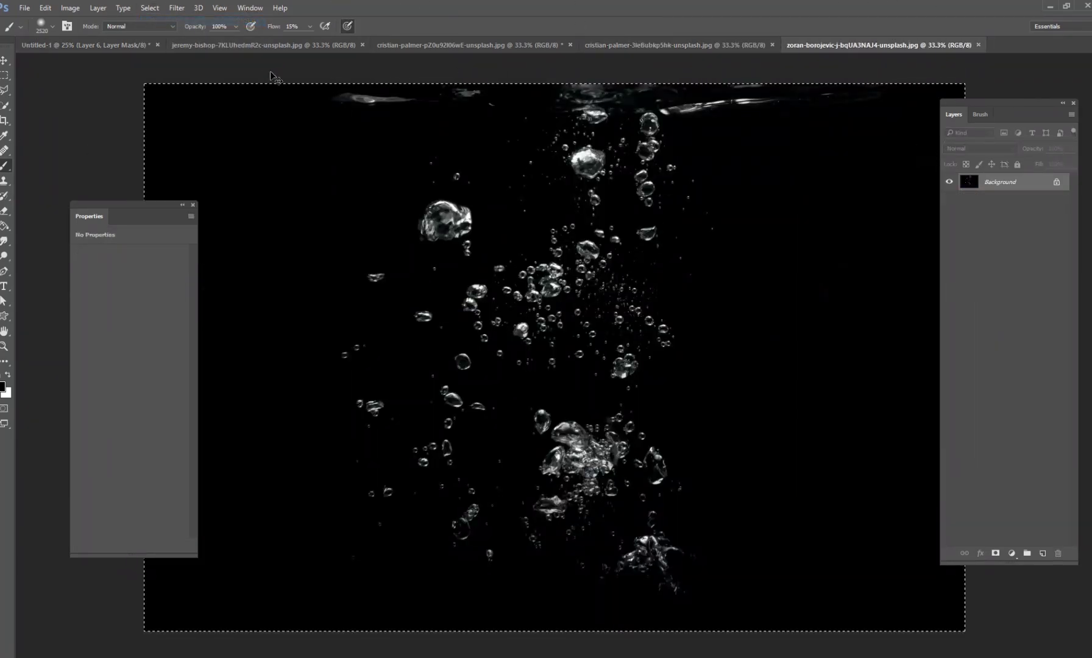
left_click(128, 47)
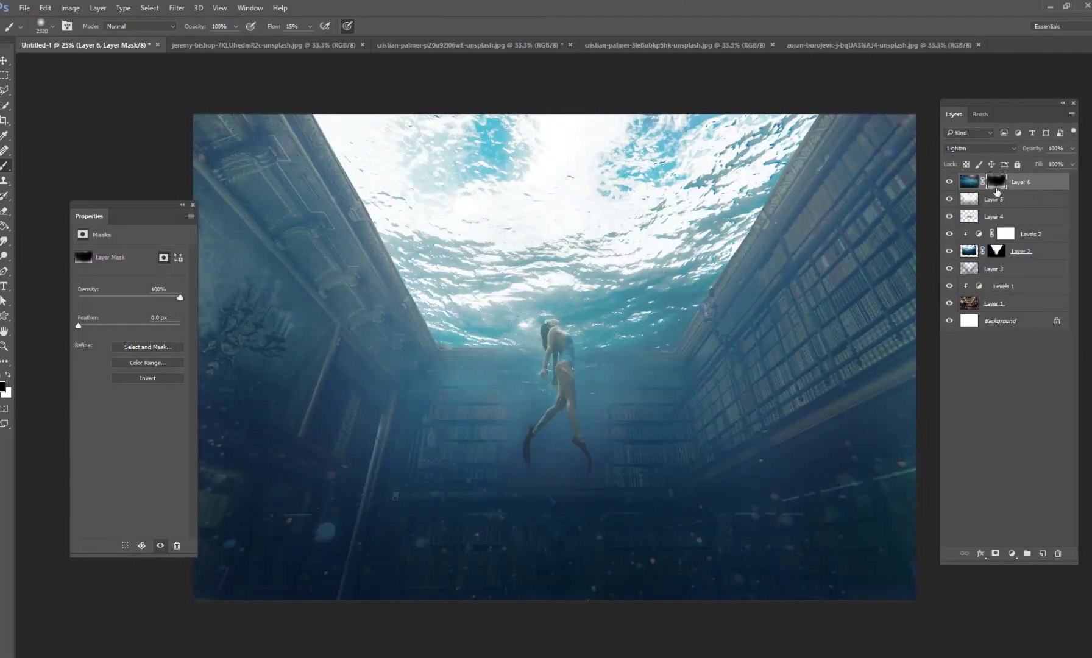
key("ctrl+v")
left_click(975, 149)
left_click(954, 228)
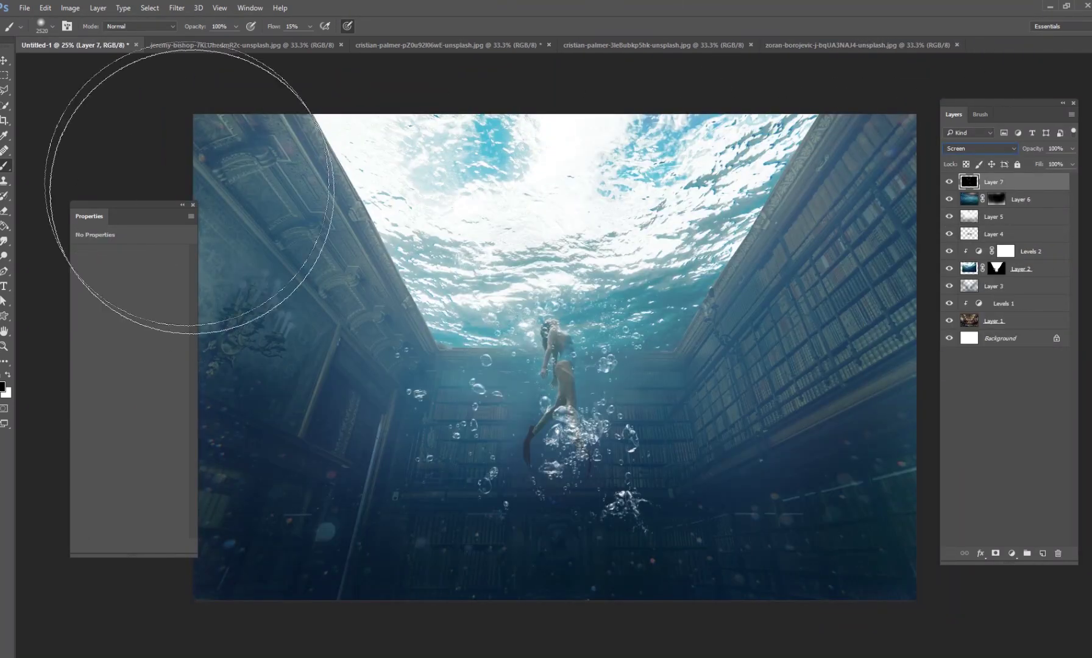
Step: Scale down the bubbles layer and place it just below the diver's fins
key("ctrl+t")
left_click_drag(862, 153, 612, 495)
left_click(495, 25)
Step: Mask Layer 7 with a soft 338 px black brush to remove and soften bubbles around the diver's legs and below
left_click(995, 553)
left_click(10, 170)
right_click(617, 359)
left_click_drag(743, 391, 707, 391)
key("Return")
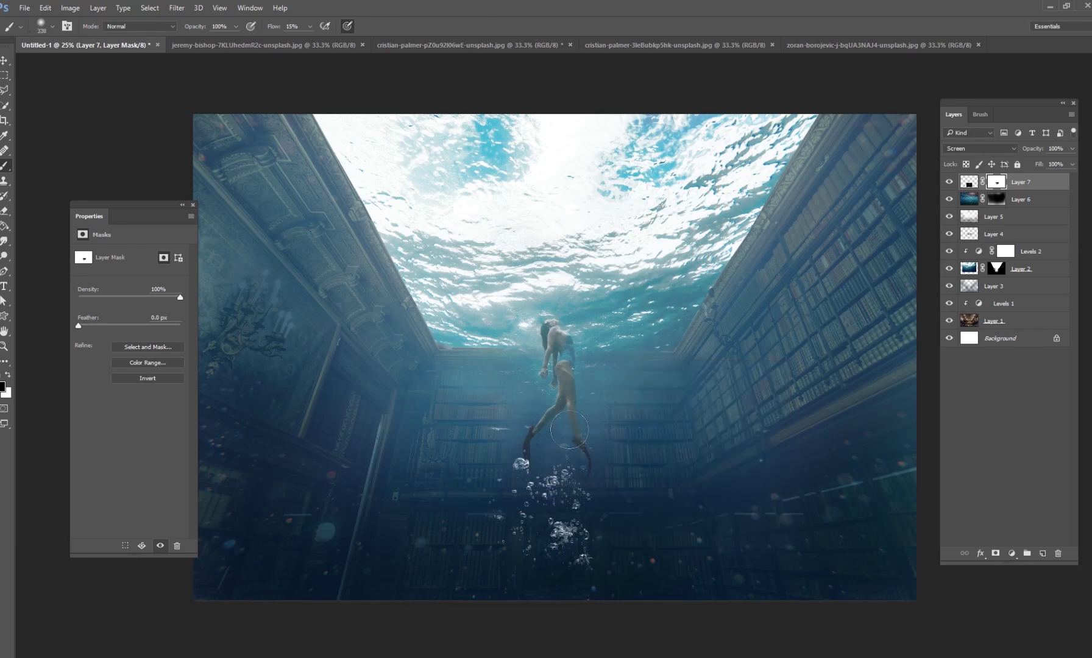
mouse_move(525, 550)
left_mouse_down()
mouse_move(571, 575)
mouse_move(575, 523)
left_mouse_up()
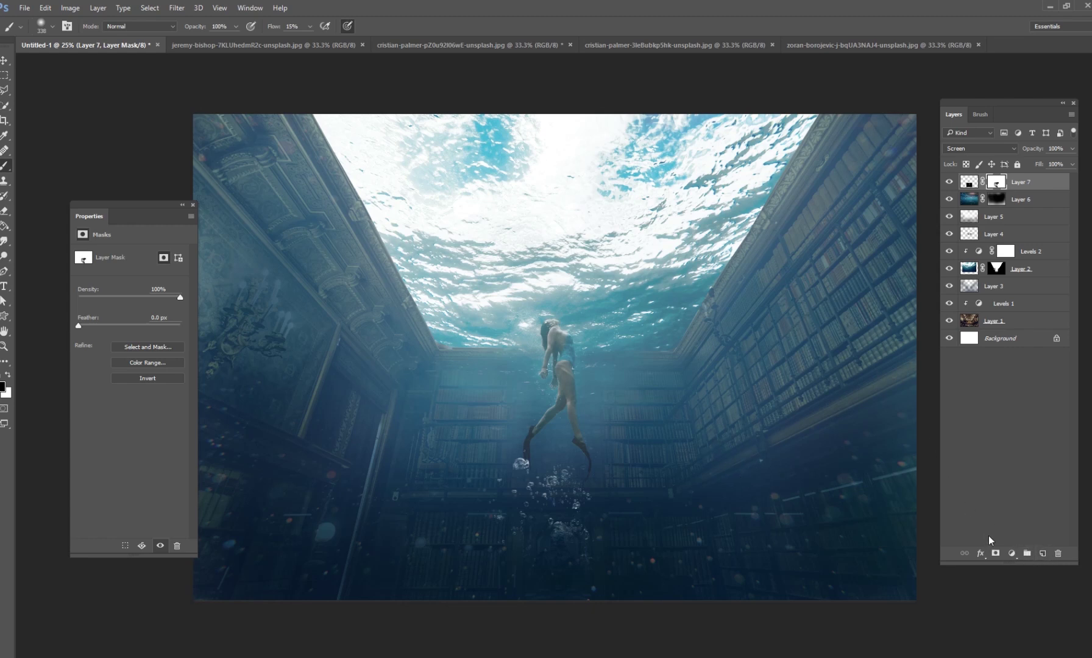
Step: Create a layer group containing a new empty layer, set the group to Color Dodge, and select the new layer
left_click(1027, 553)
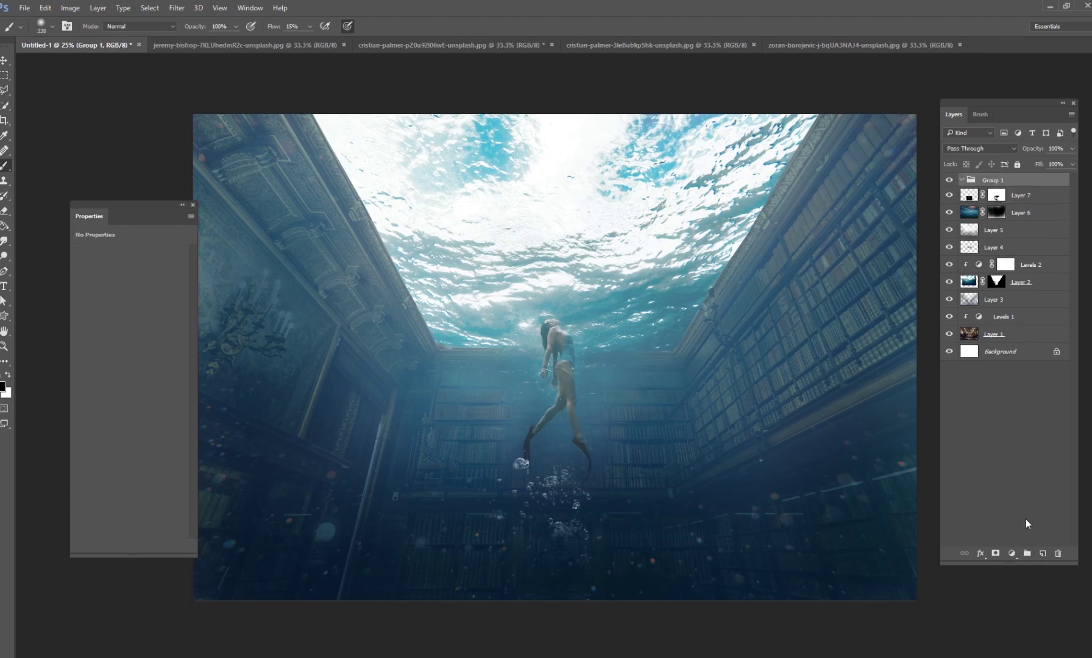
left_click(1043, 553)
left_click(993, 181)
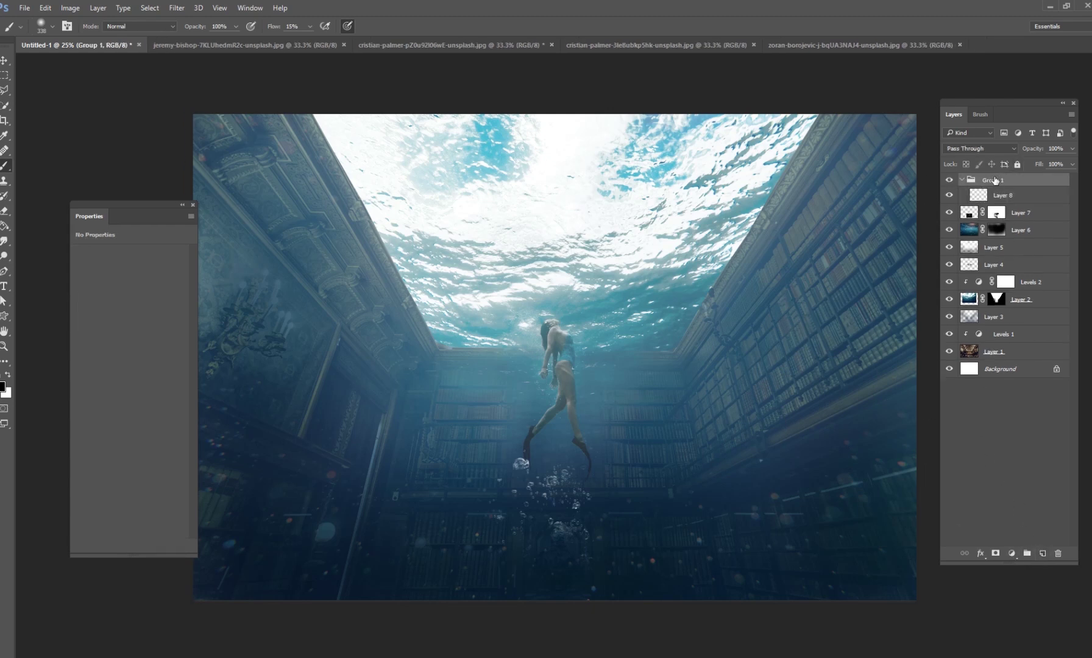
left_click(980, 149)
left_click(978, 248)
left_click(979, 194)
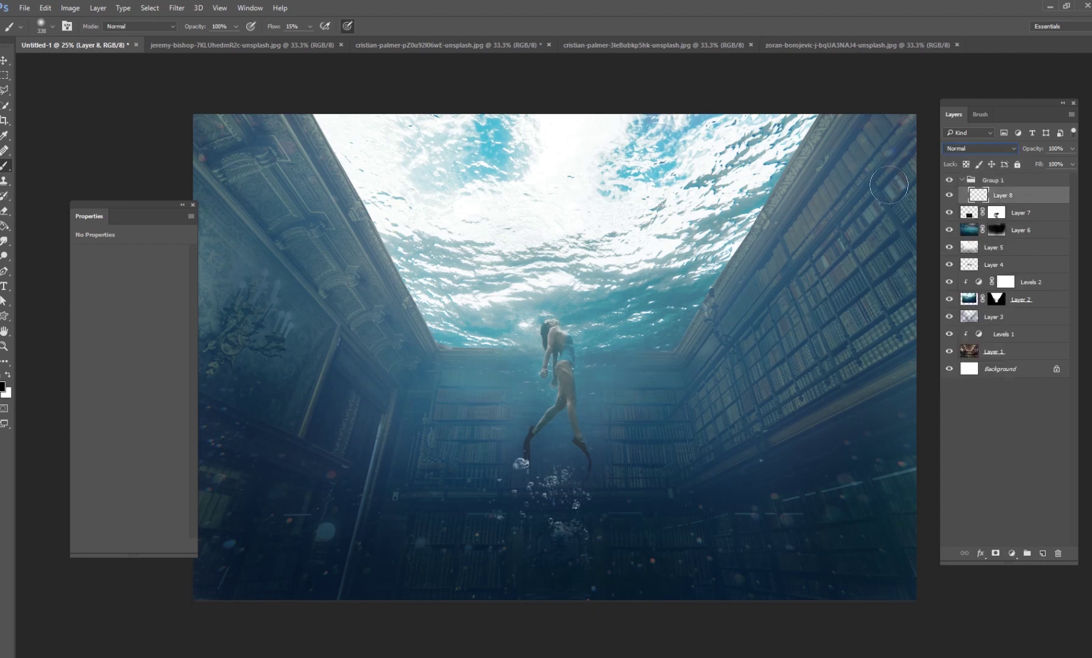
Step: Paint a light blue glow along the library's upper wall edges on Layer 8 with a soft 338 px brush at low flow
left_click(3, 387)
left_click_drag(391, 390, 391, 395)
left_click(340, 333)
left_click(494, 320)
left_click_drag(309, 26, 298, 45)
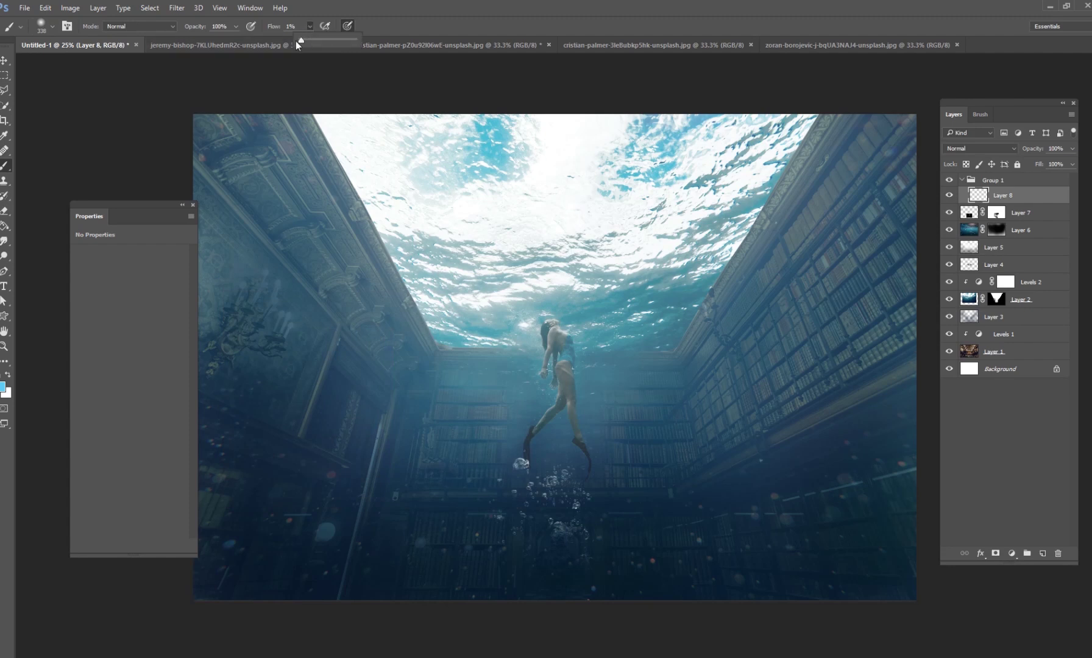
mouse_move(316, 154)
left_mouse_down()
mouse_move(435, 345)
mouse_move(597, 348)
left_mouse_up()
left_click_drag(492, 354, 680, 339)
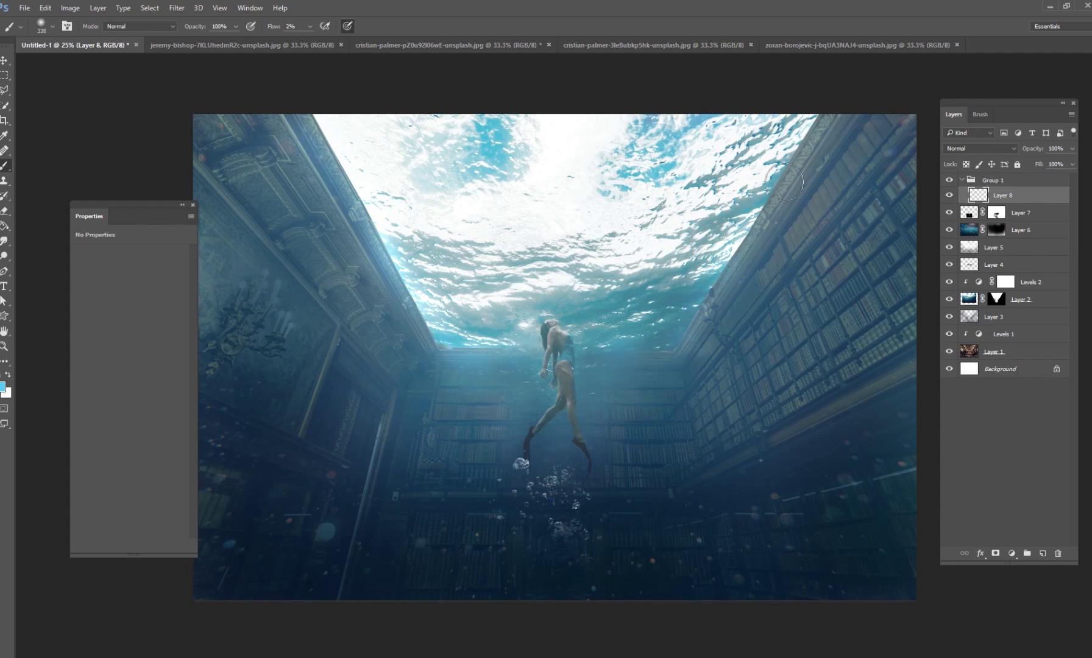
Step: Extend the light blue glow over the upper walls and water edges, enlarging the soft brush to 432, 495 and 1457 px
right_click(745, 270)
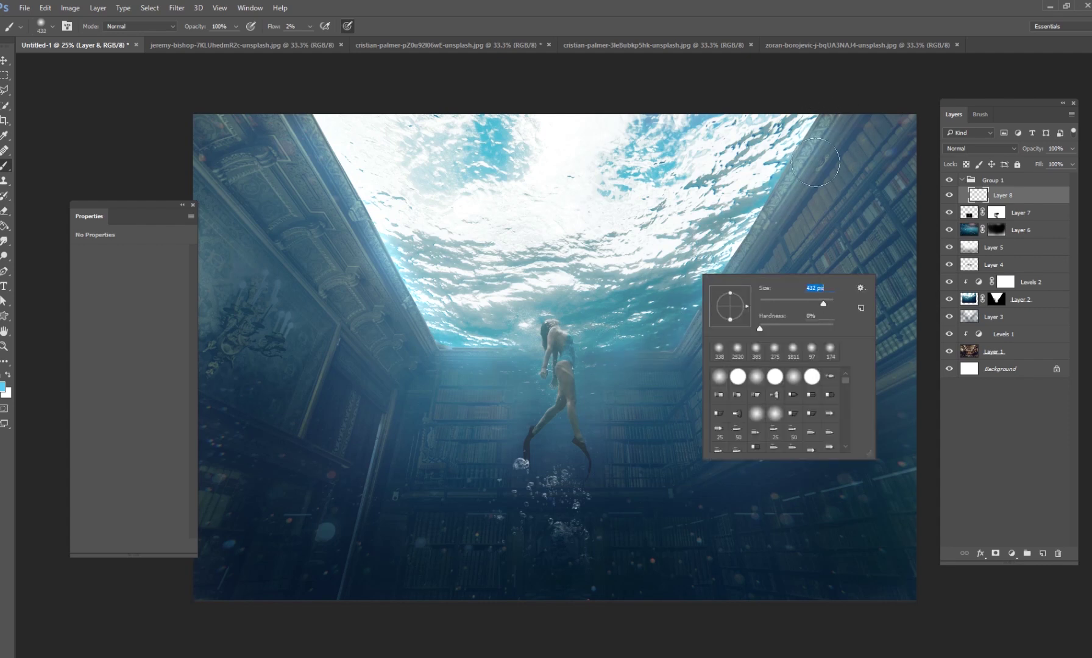
key("Return")
right_click(790, 226)
left_click_drag(884, 233, 887, 234)
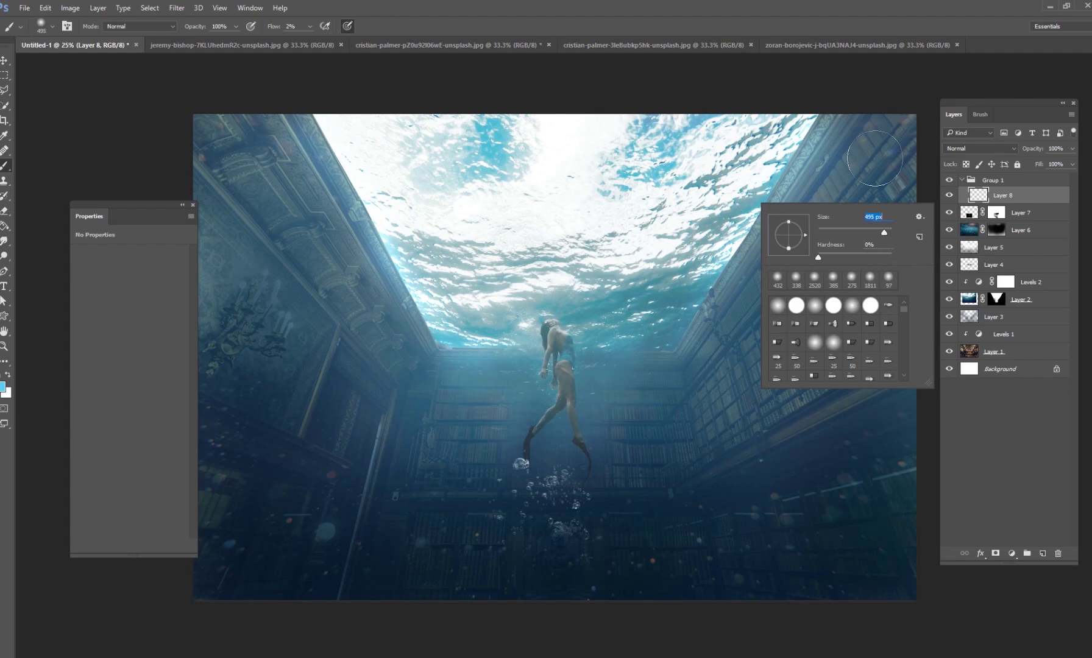
key("Return")
right_click(653, 323)
left_click(781, 351)
key("Return")
mouse_move(671, 346)
left_mouse_down()
mouse_move(627, 392)
mouse_move(534, 366)
mouse_move(520, 386)
mouse_move(453, 372)
mouse_move(452, 395)
mouse_move(382, 333)
mouse_move(412, 469)
mouse_move(357, 521)
mouse_move(384, 329)
mouse_move(362, 348)
mouse_move(306, 201)
mouse_move(274, 169)
mouse_move(276, 132)
mouse_move(253, 183)
mouse_move(330, 220)
mouse_move(483, 384)
mouse_move(674, 339)
mouse_move(707, 370)
mouse_move(723, 298)
mouse_move(816, 175)
mouse_move(707, 345)
mouse_move(617, 404)
mouse_move(494, 361)
mouse_move(440, 363)
mouse_move(539, 310)
mouse_move(487, 288)
mouse_move(556, 389)
mouse_move(710, 415)
mouse_move(745, 366)
mouse_move(578, 388)
mouse_move(516, 361)
mouse_move(418, 272)
mouse_move(352, 150)
mouse_move(293, 125)
mouse_move(363, 239)
mouse_move(588, 349)
mouse_move(926, 353)
mouse_move(586, 344)
mouse_move(705, 304)
mouse_move(734, 237)
mouse_move(896, 172)
left_mouse_up()
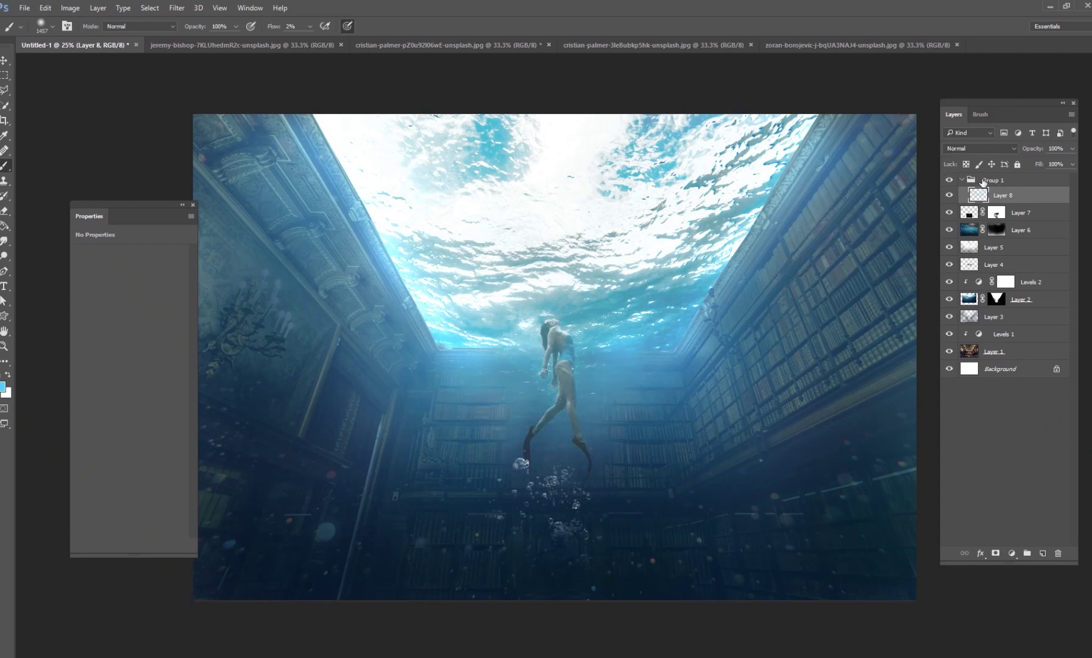
Step: Collapse Group 1 and try it directly beneath Layer 2, comparing the image with the group hidden and shown
left_click(978, 186)
left_click(962, 180)
left_click_drag(988, 181, 1000, 293)
left_click(951, 286)
left_click(951, 286)
left_click(950, 287)
left_click(949, 288)
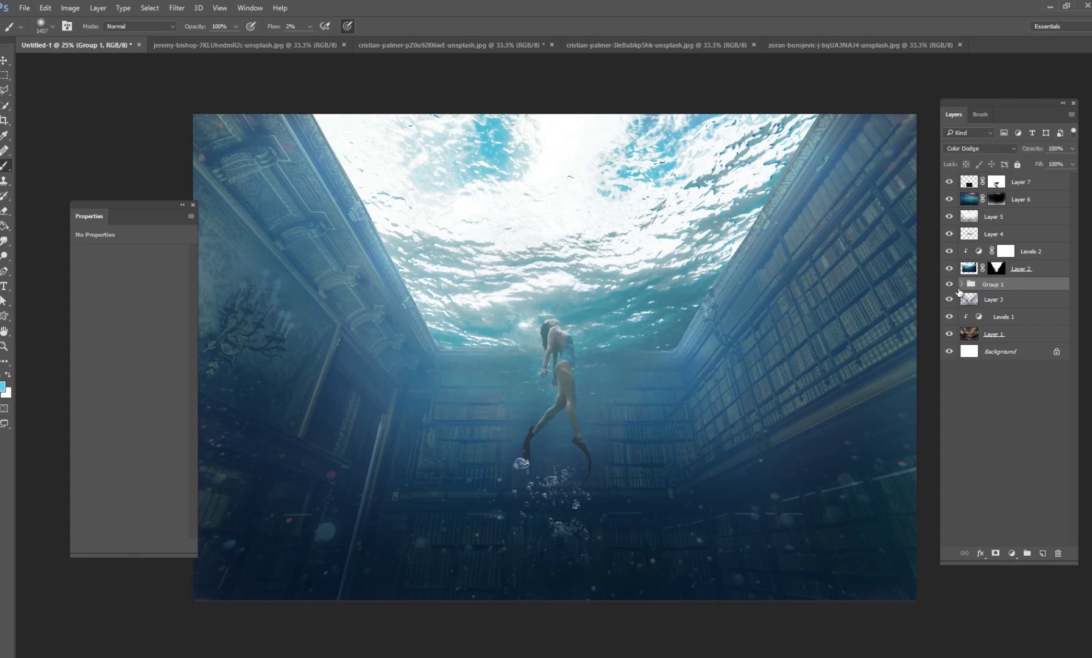
Step: Move Group 1 between Layer 7 and Layer 6 and compare the glow hidden and shown
left_click_drag(976, 289, 982, 191)
left_click(949, 197)
left_click(949, 198)
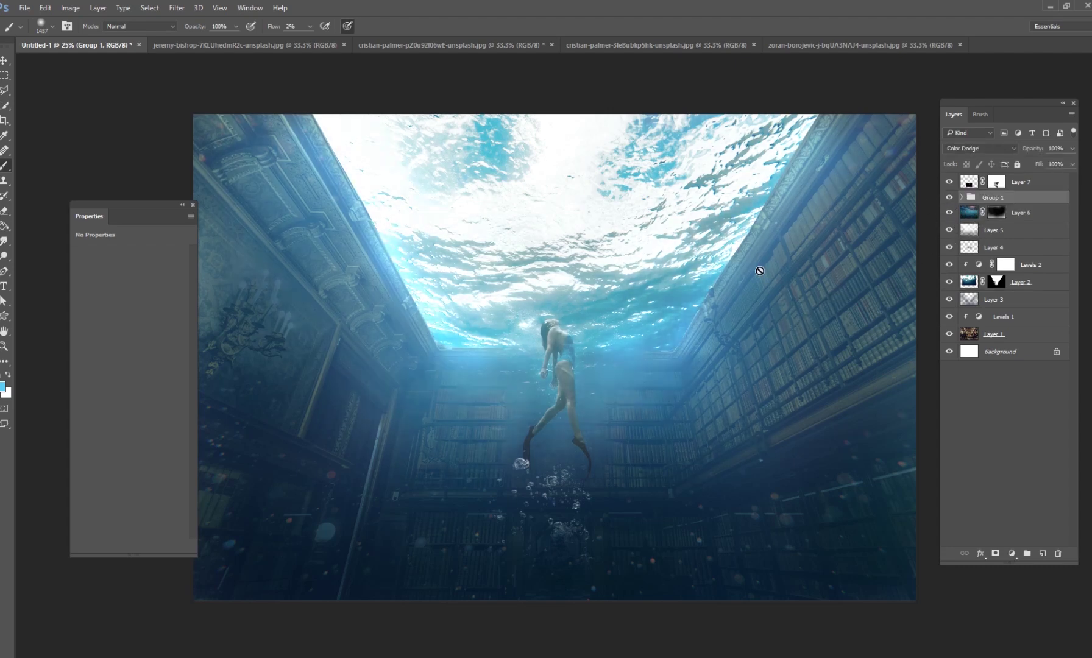
left_click(950, 198)
left_click(950, 198)
left_click(951, 198)
left_click(950, 198)
Step: Add a Gradient Map adjustment above Layer 7 and apply the muted dark grey to beige gradient preset
left_click(1018, 186)
left_click(1012, 553)
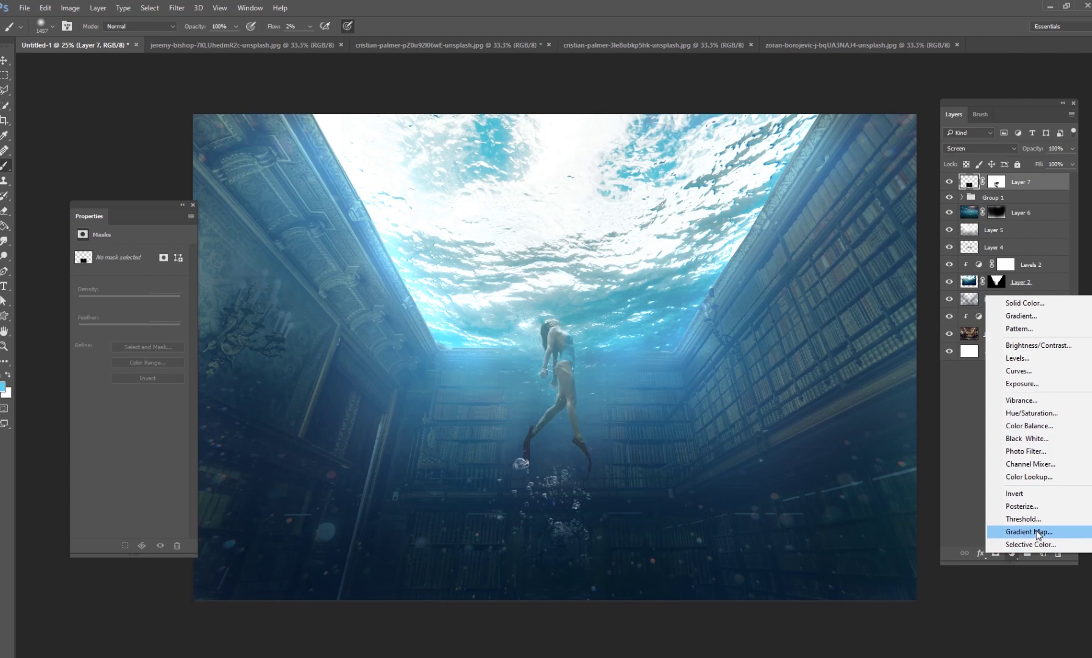
left_click(1037, 534)
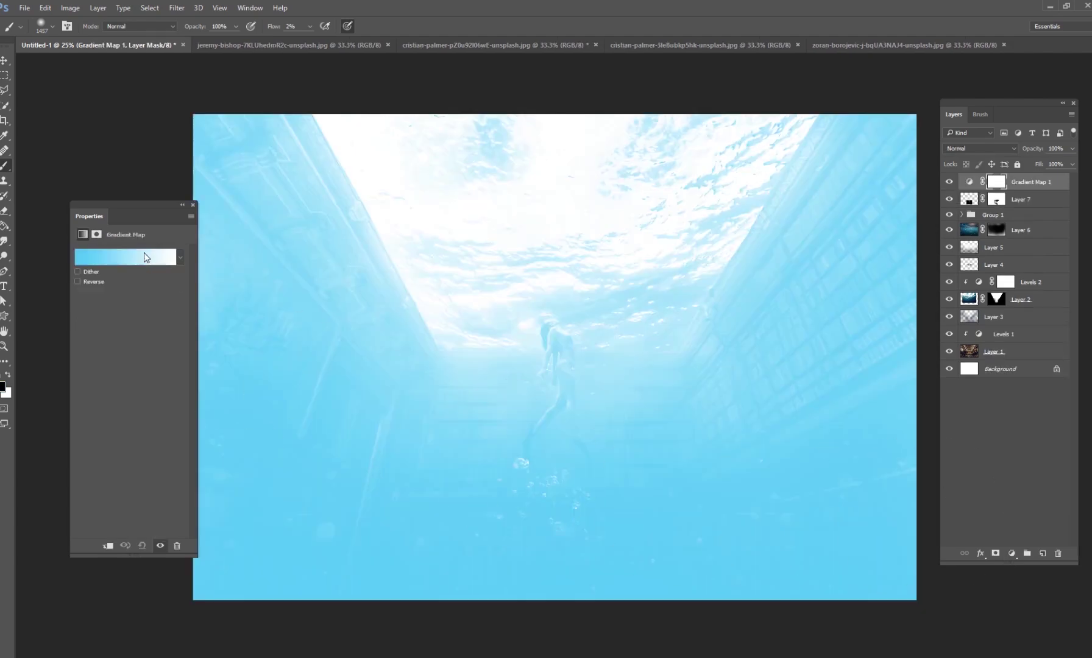
left_click(181, 258)
left_click_drag(170, 291, 172, 305)
left_click(123, 299)
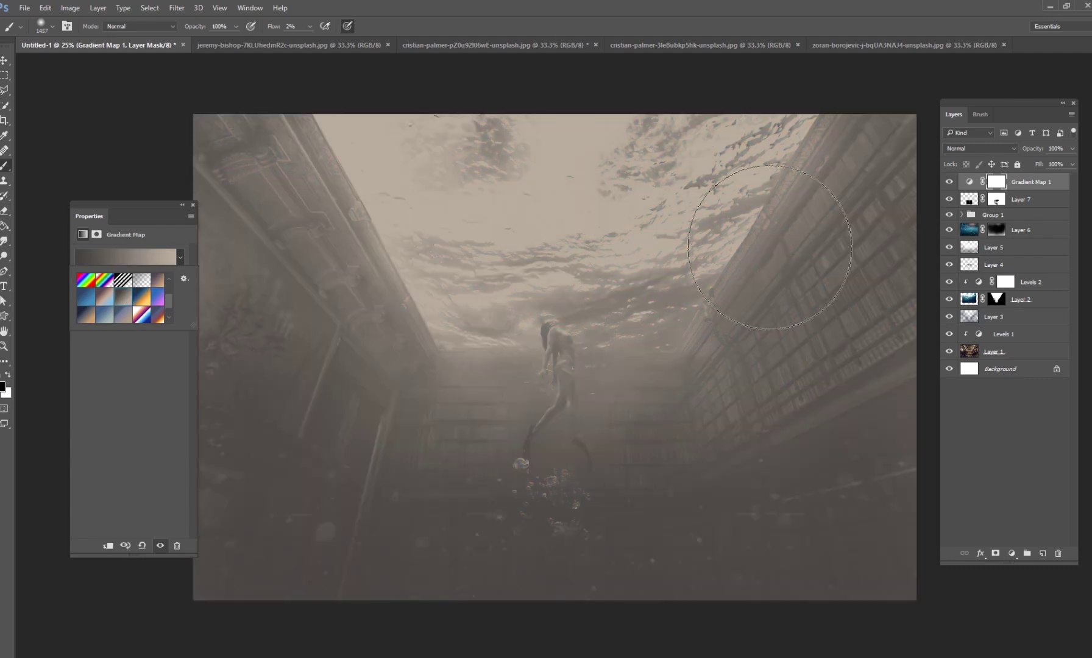
Step: Set the Gradient Map layer's blend mode to Lighten and its opacity to 38%
left_click(971, 147)
left_click(971, 147)
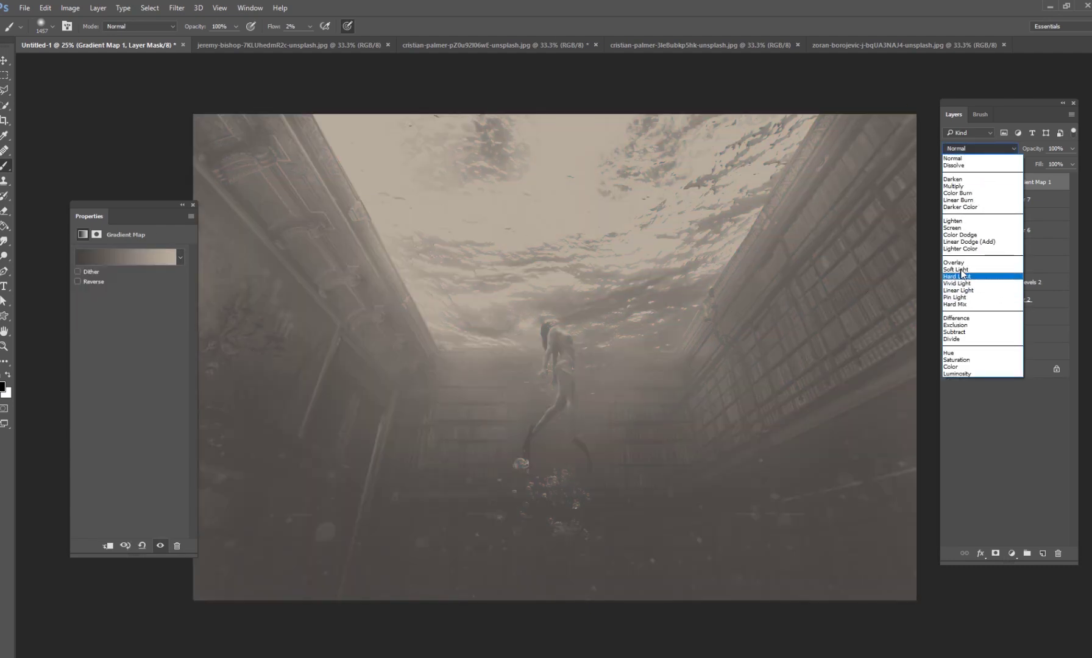
left_click(960, 221)
mouse_move(1045, 165)
left_mouse_down()
mouse_move(1026, 166)
mouse_move(1039, 166)
left_mouse_up()
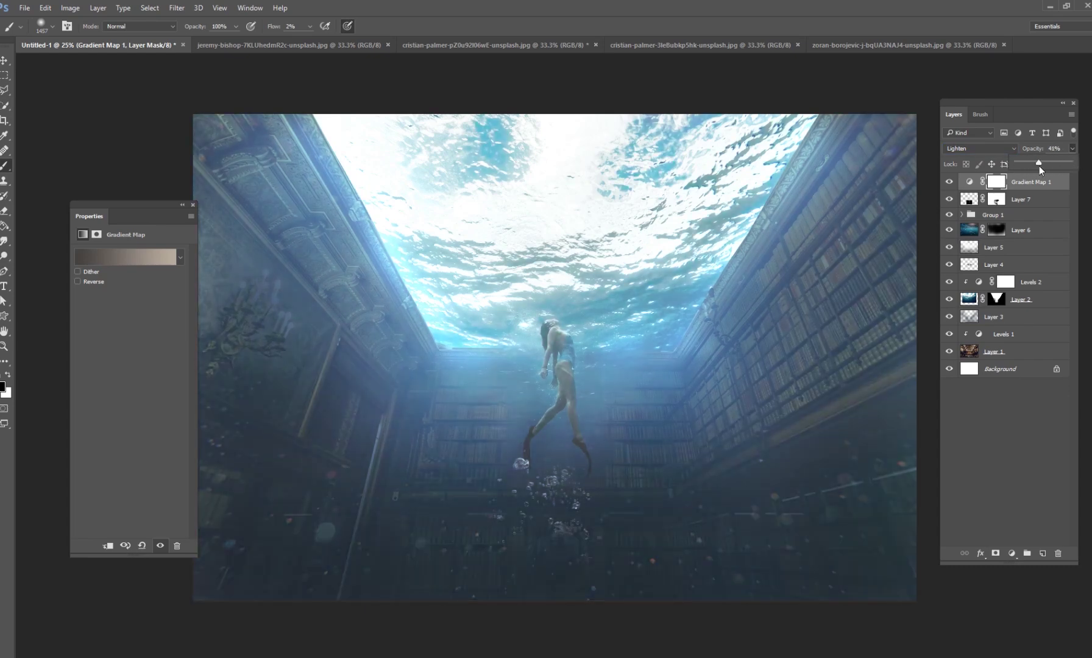
Step: Add a Brightness/Contrast adjustment with brightness -14 and contrast 76, and compare the image with it hidden and shown
left_click(1012, 552)
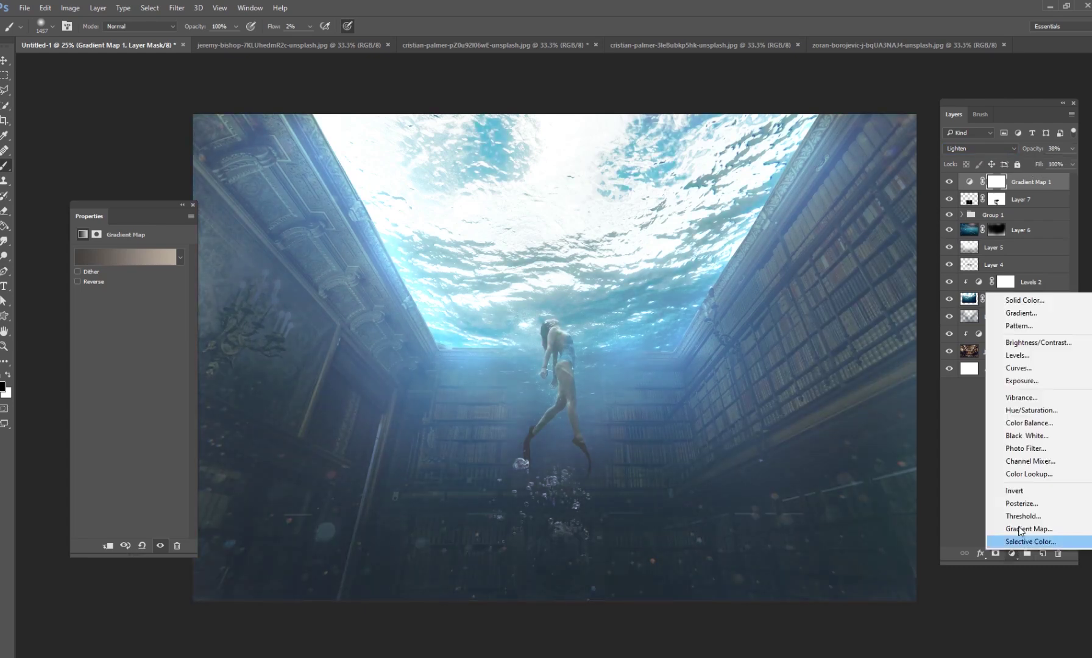
left_click(1026, 344)
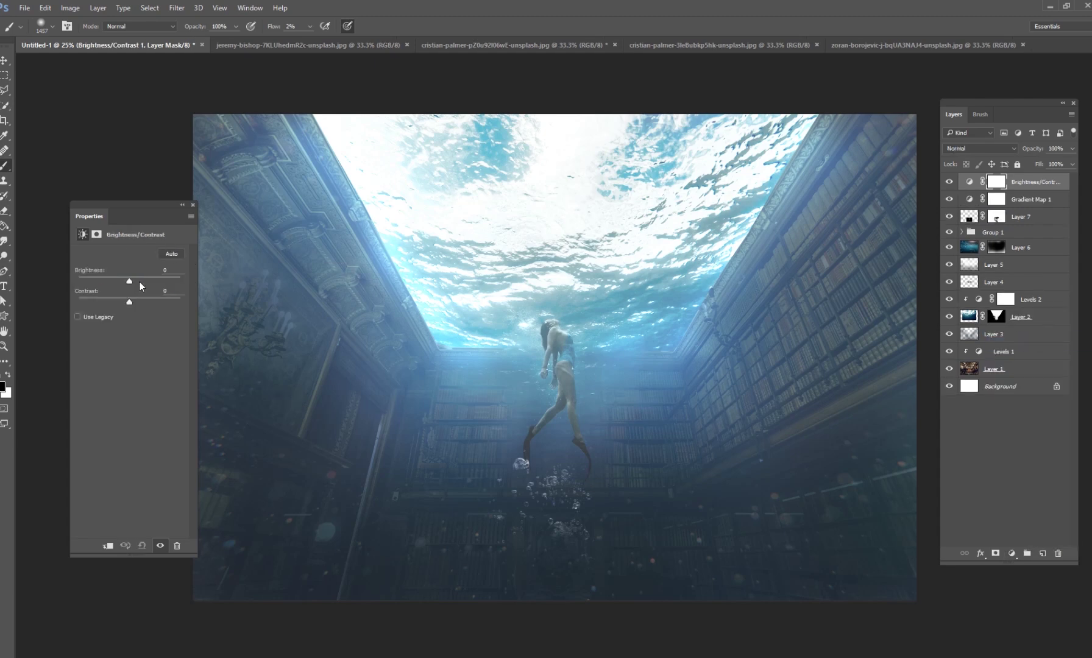
left_click_drag(127, 282, 180, 301)
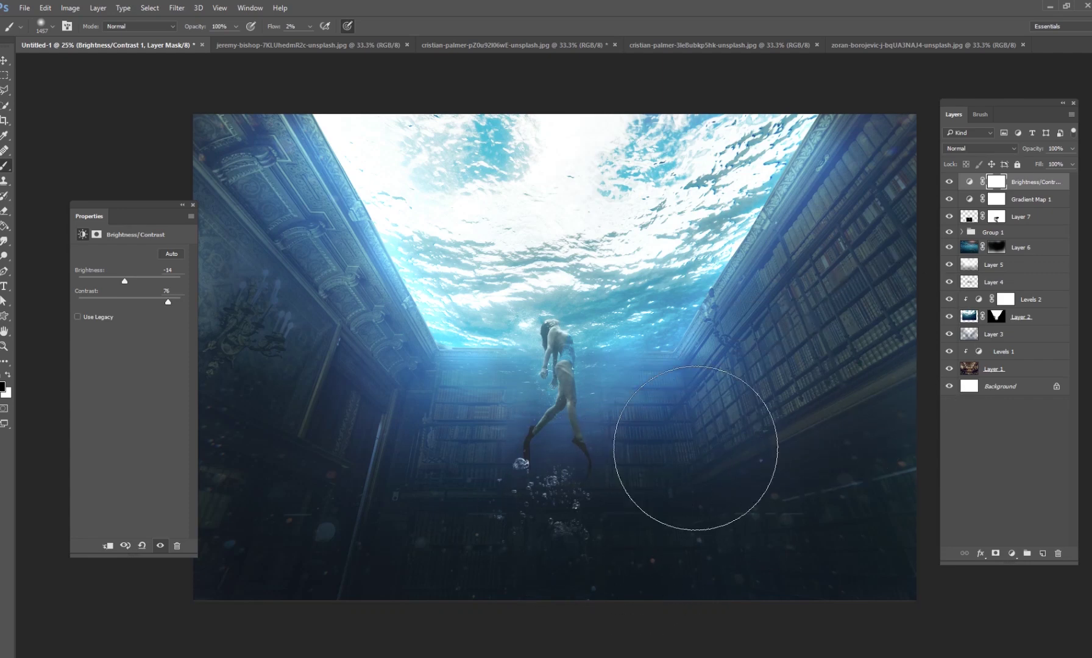
left_click(949, 181)
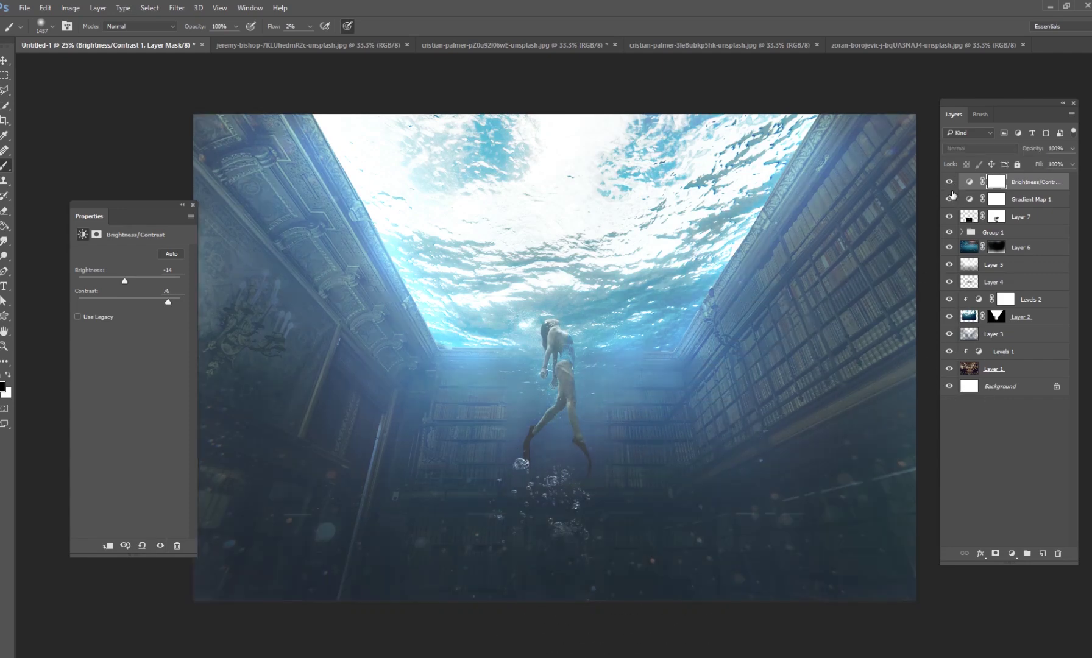
left_click(949, 182)
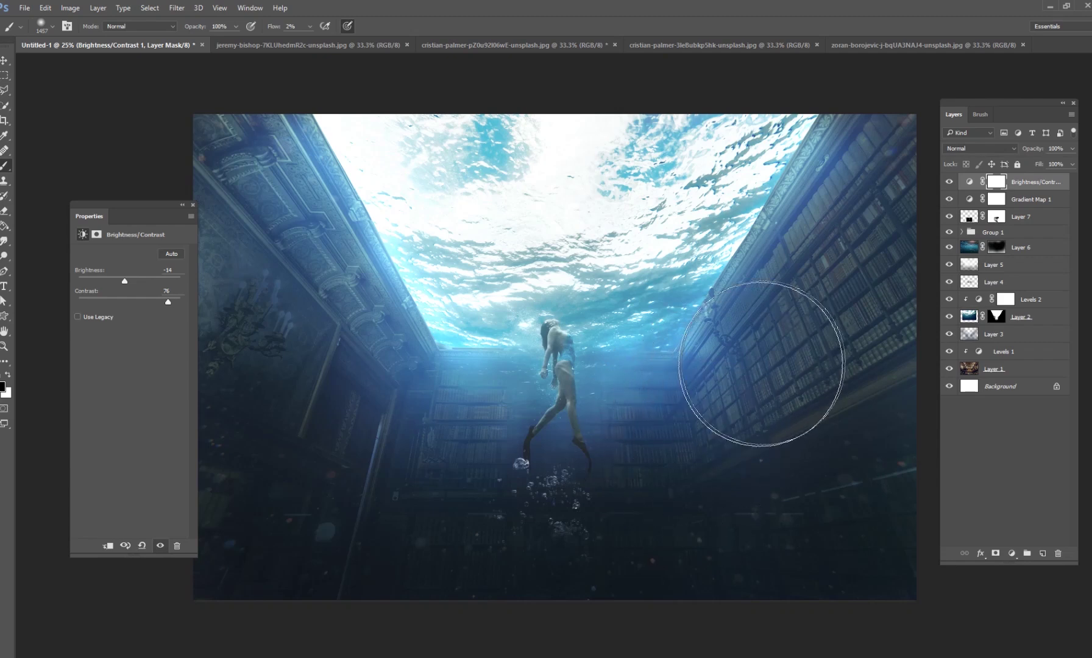
Step: Duplicate Layer 1 and Levels 1, move the copies above the Brightness/Contrast adjustment, and merge them into one layer
left_click(983, 369)
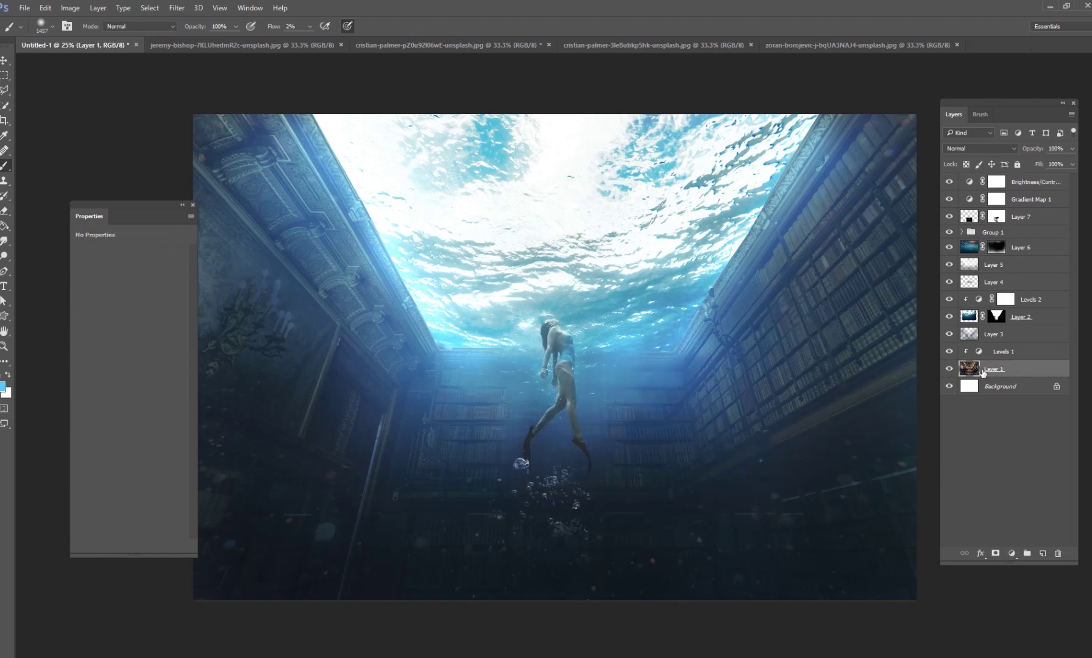
left_click(1016, 354, "shift")
key("ctrl+j")
left_click_drag(1002, 357, 981, 178)
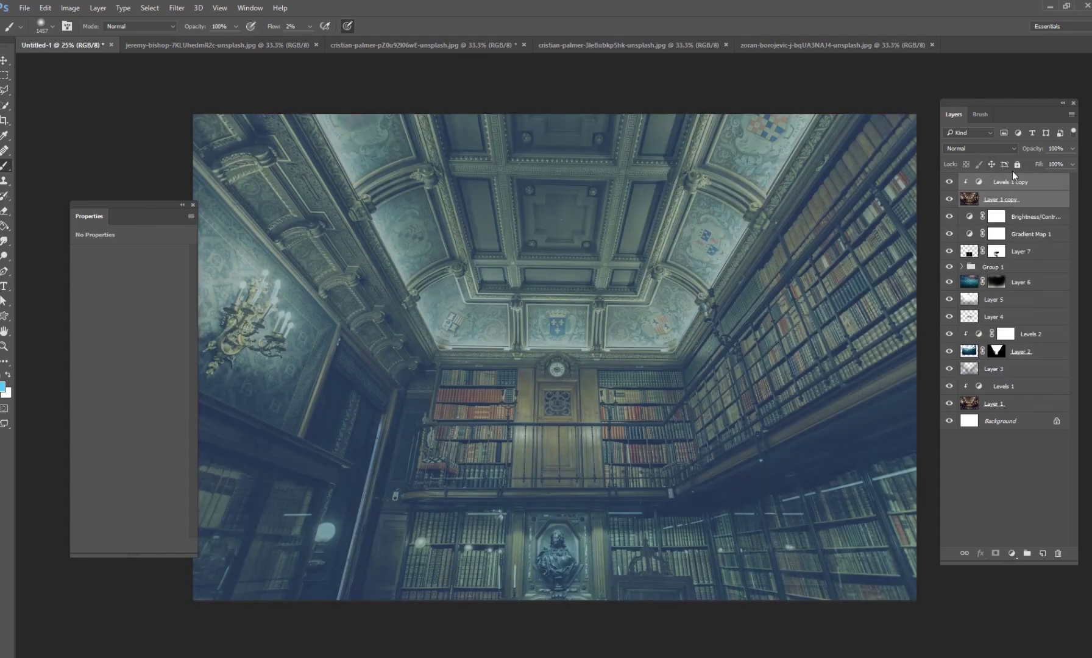
right_click(1010, 197)
left_click(934, 487)
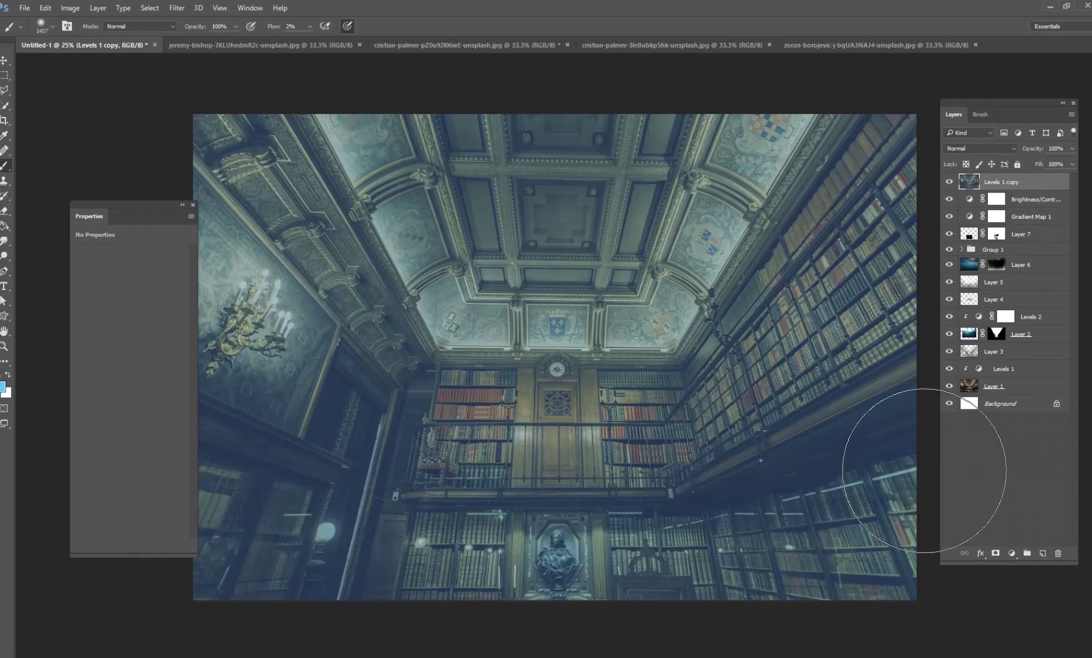
Step: Desaturate the merged library layer and set its blend mode to Overlay
key("ctrl+shift+u")
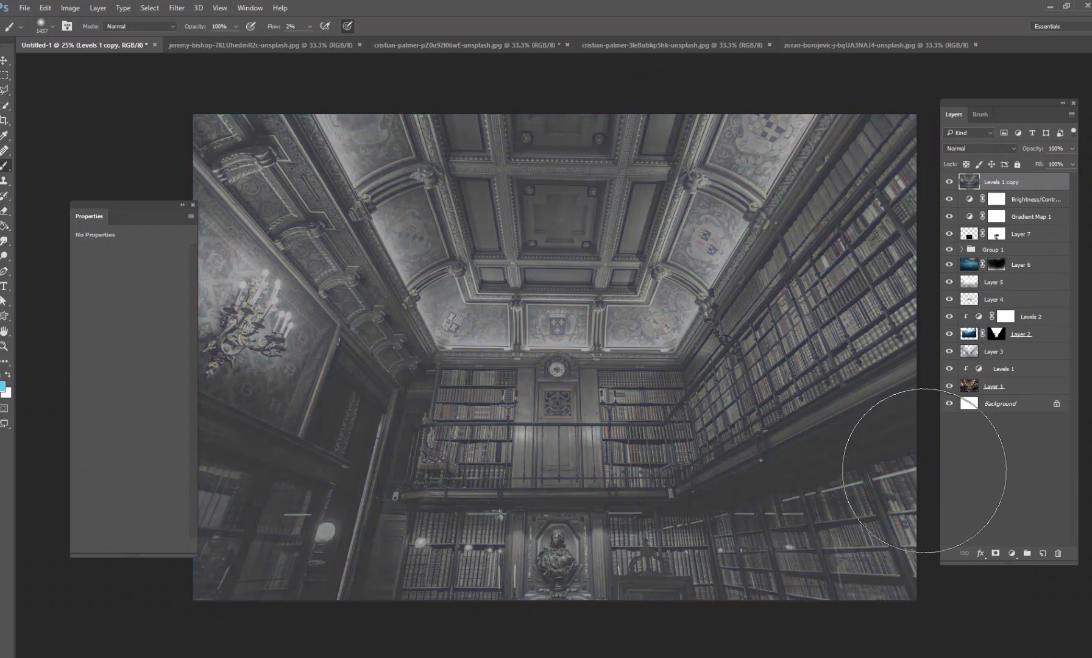
left_click(979, 148)
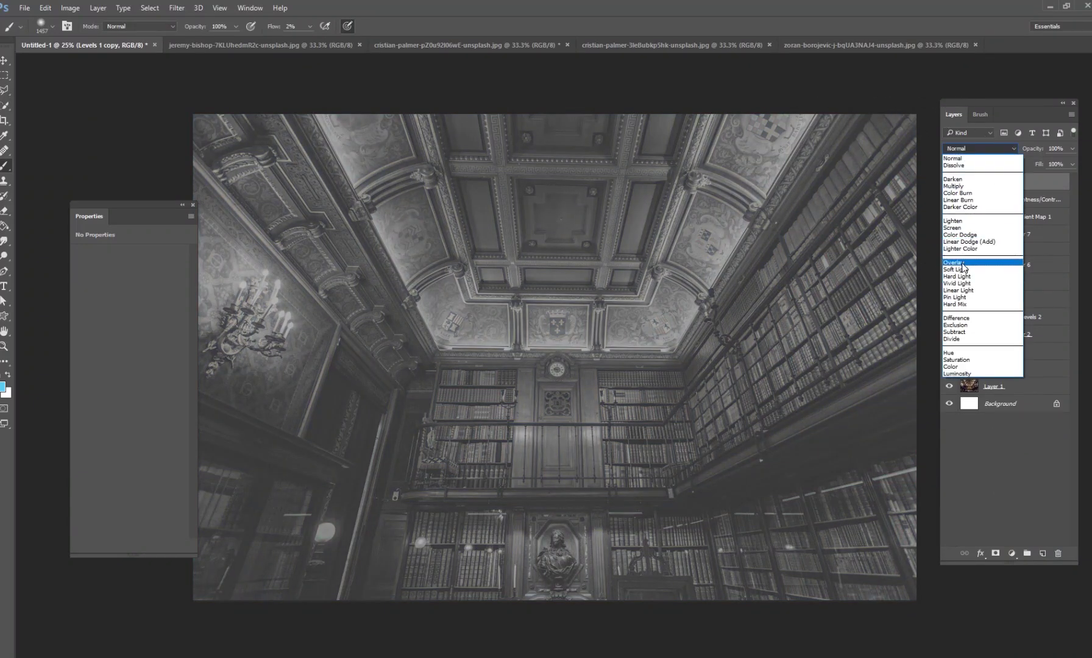
left_click(968, 269)
left_click(951, 183)
Step: Try masking the Overlay library layer over the diver with a brush of about 338 px, comparing the layer hidden and shown
left_click(996, 552)
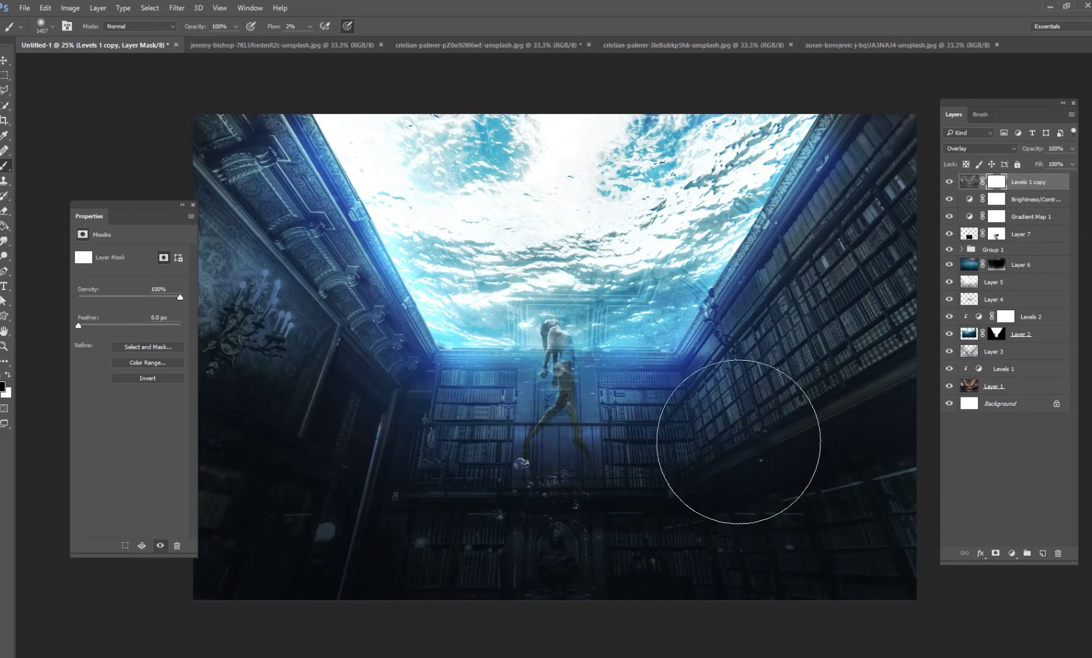
right_click(749, 366)
key("Return")
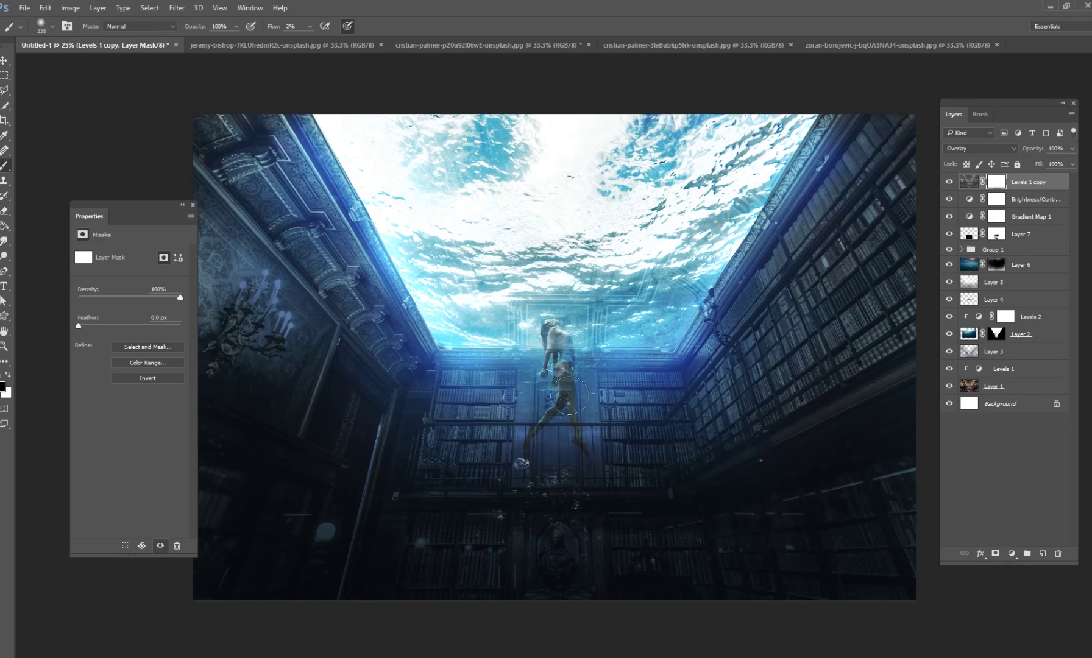
left_click(949, 181)
left_click(949, 182)
Step: Set the merged library layer's blend mode to Normal and delete its layer mask
left_click(979, 149)
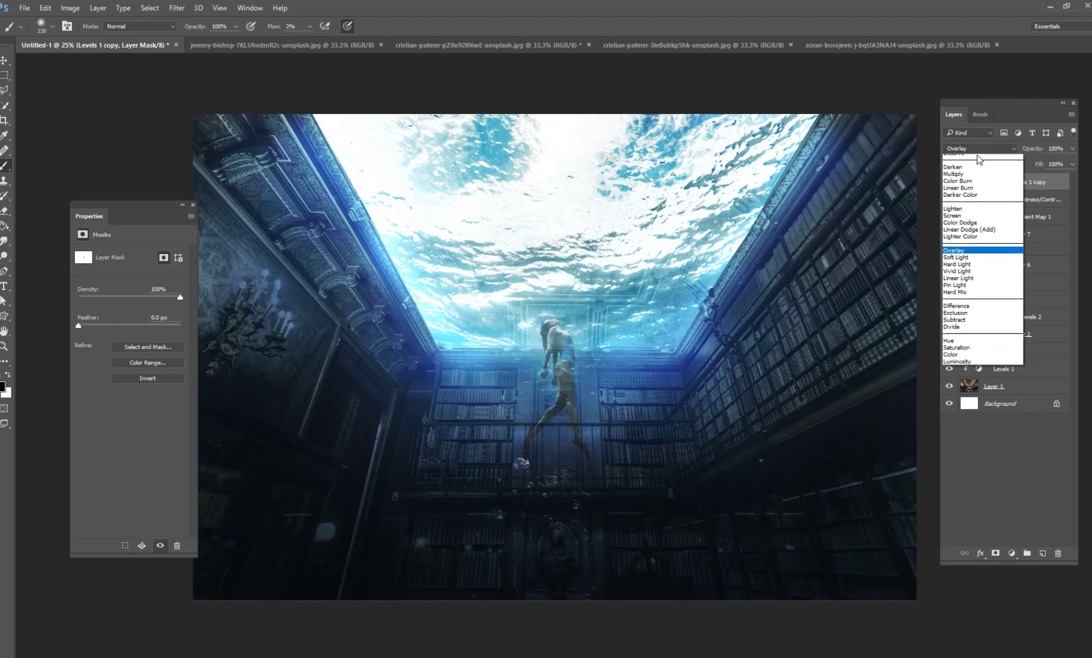
left_click(978, 159)
right_click(996, 181)
left_click(1015, 194)
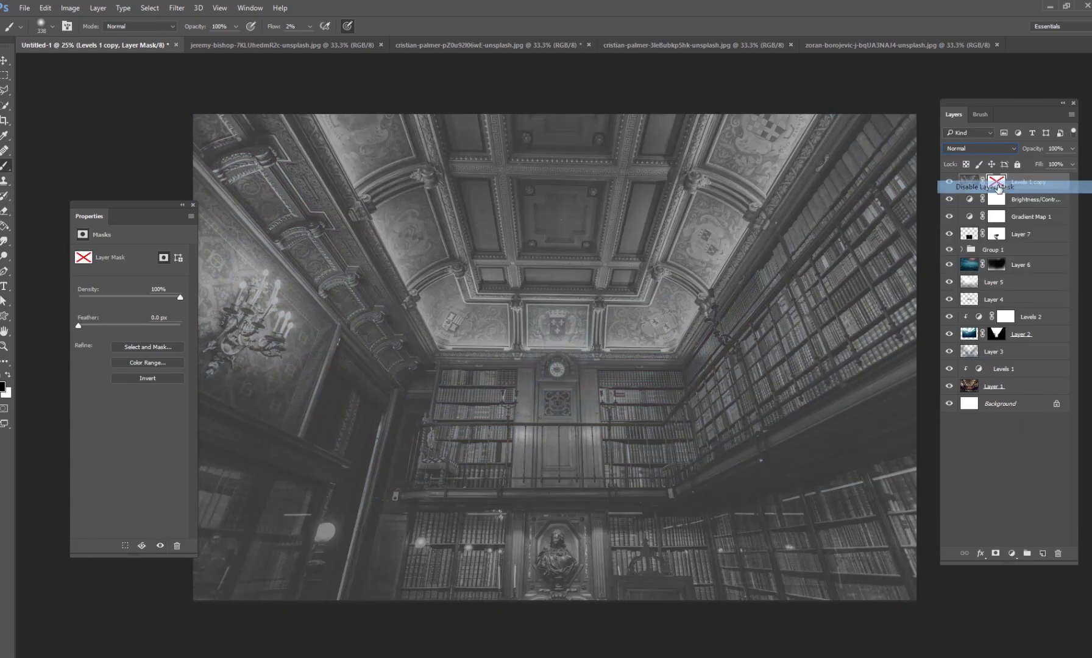
right_click(997, 183)
left_click(948, 205)
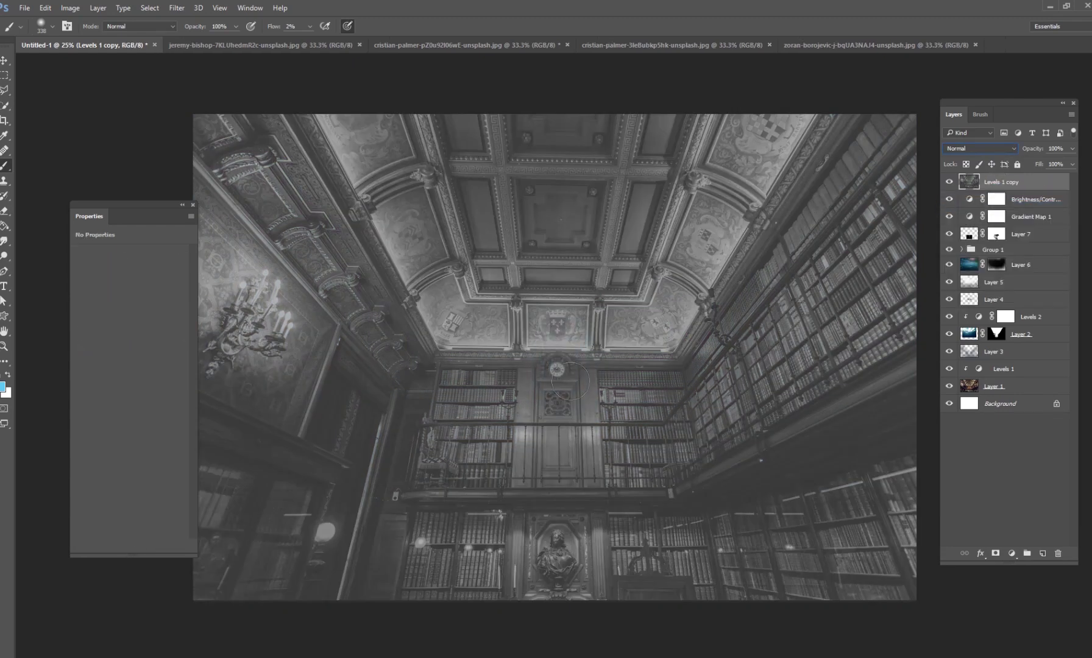
Step: Sample the dark grey near the wall clock as the brush colour and set the merged library layer's blend mode back to Overlay
left_click(554, 370, "alt")
left_click_drag(553, 370, 551, 373)
left_click(971, 150)
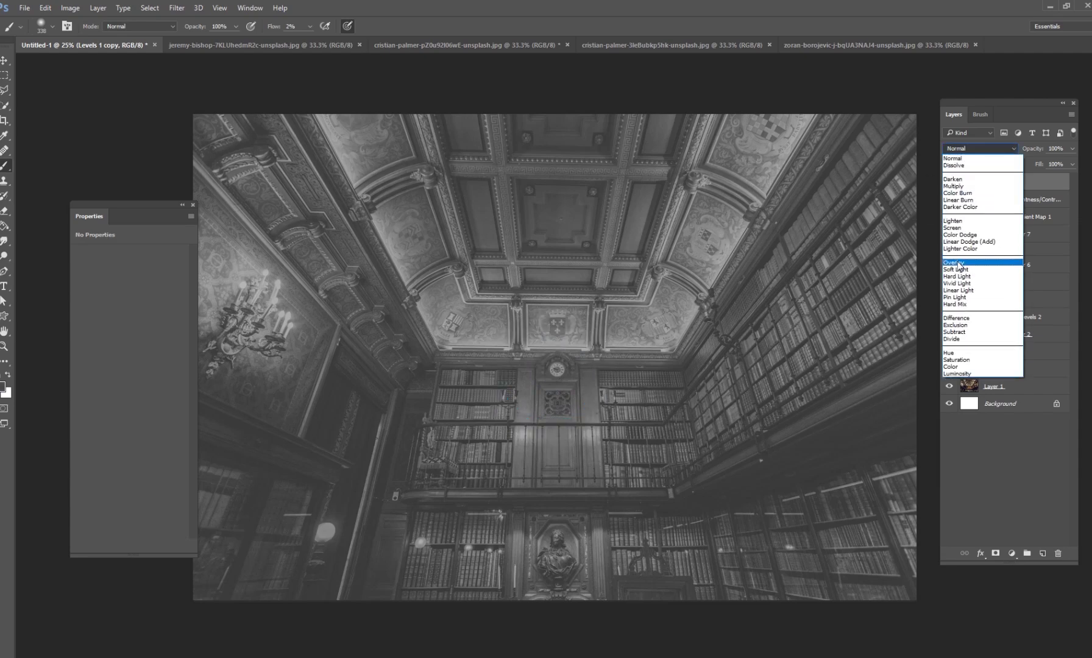
left_click(975, 258)
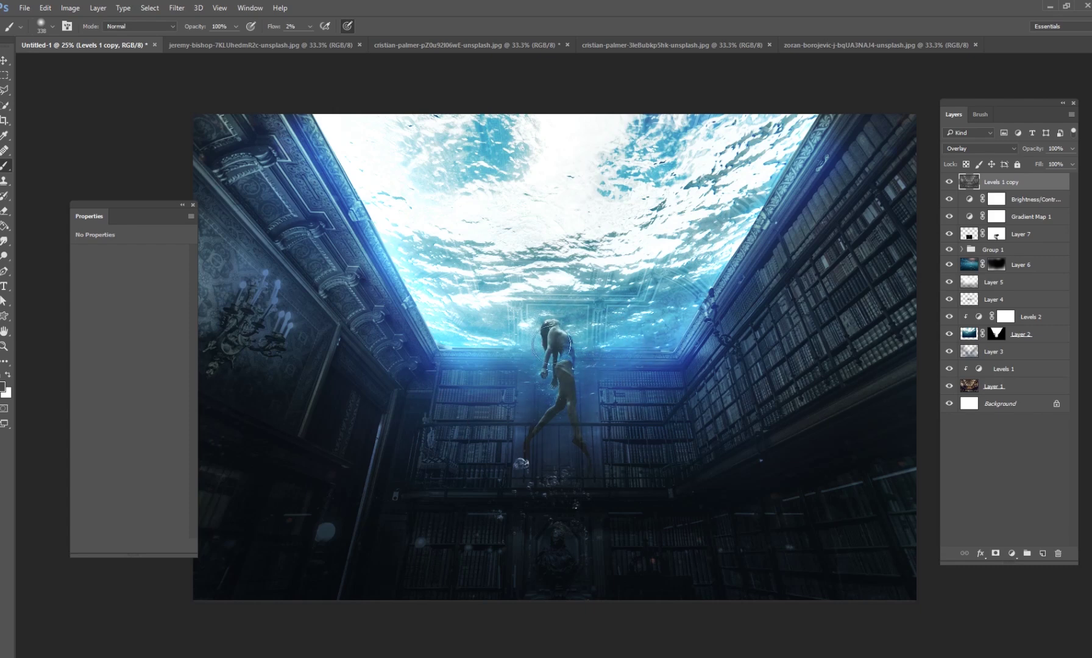
Step: Paint the sampled grey over the diver on the Overlay layer with a 401 px brush at 31% flow
right_click(551, 368)
left_click_drag(672, 395, 668, 394)
key("Return")
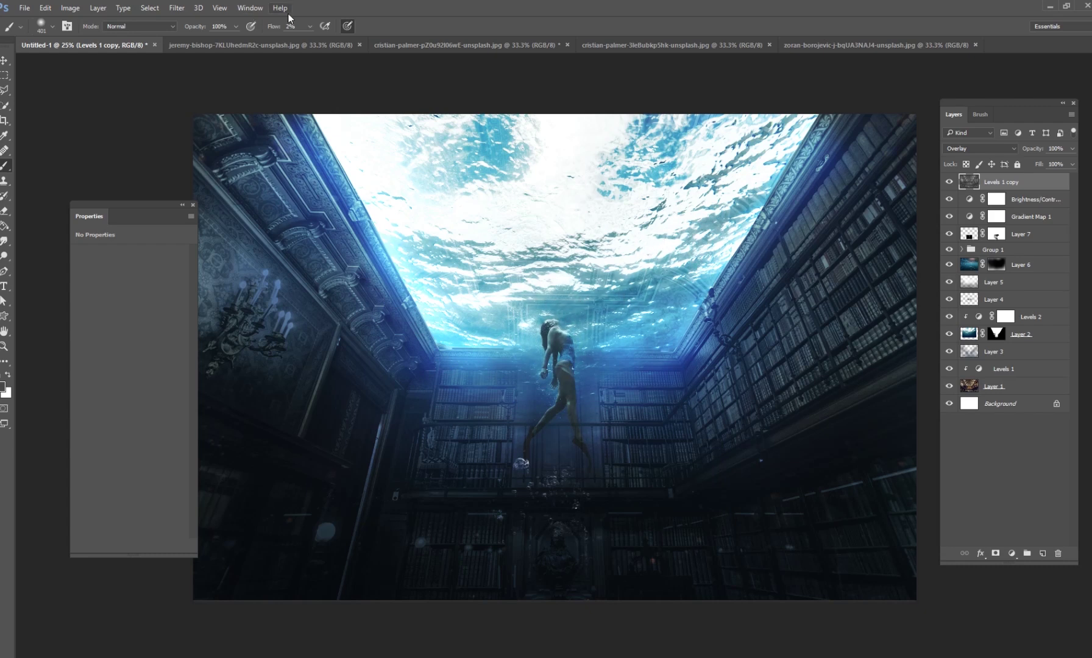
left_click(309, 27)
left_click(323, 39)
mouse_move(567, 306)
left_mouse_down()
mouse_move(630, 292)
mouse_move(593, 322)
left_mouse_up()
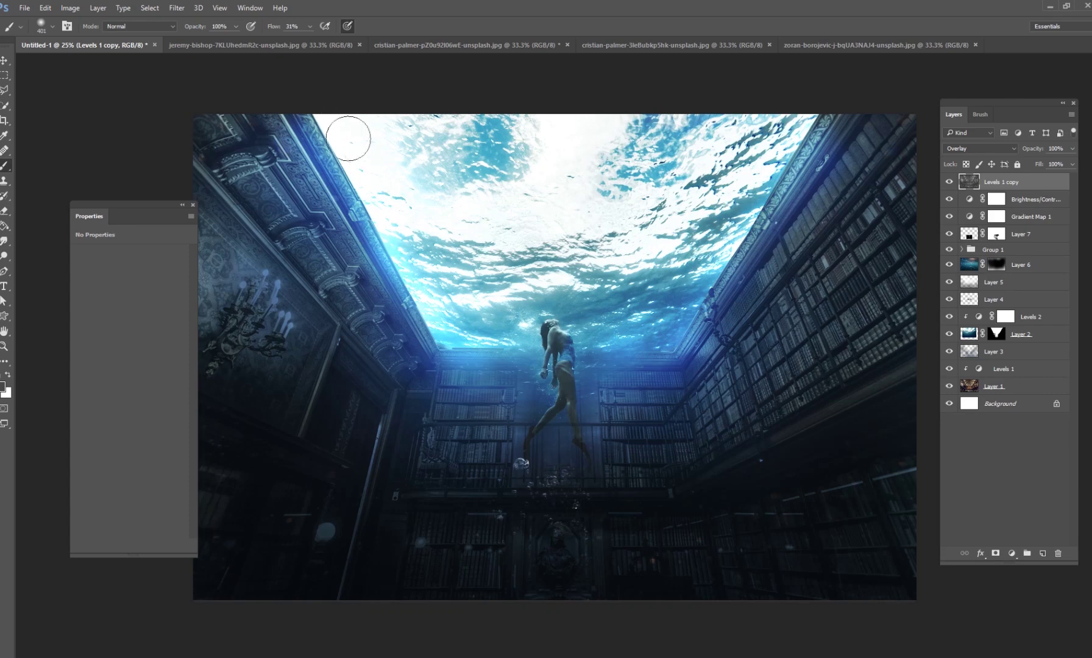
Step: Compare the image with the Overlay library layer hidden and shown, and reduce its opacity to 34%
left_click(949, 182)
left_click(949, 181)
left_click(949, 181)
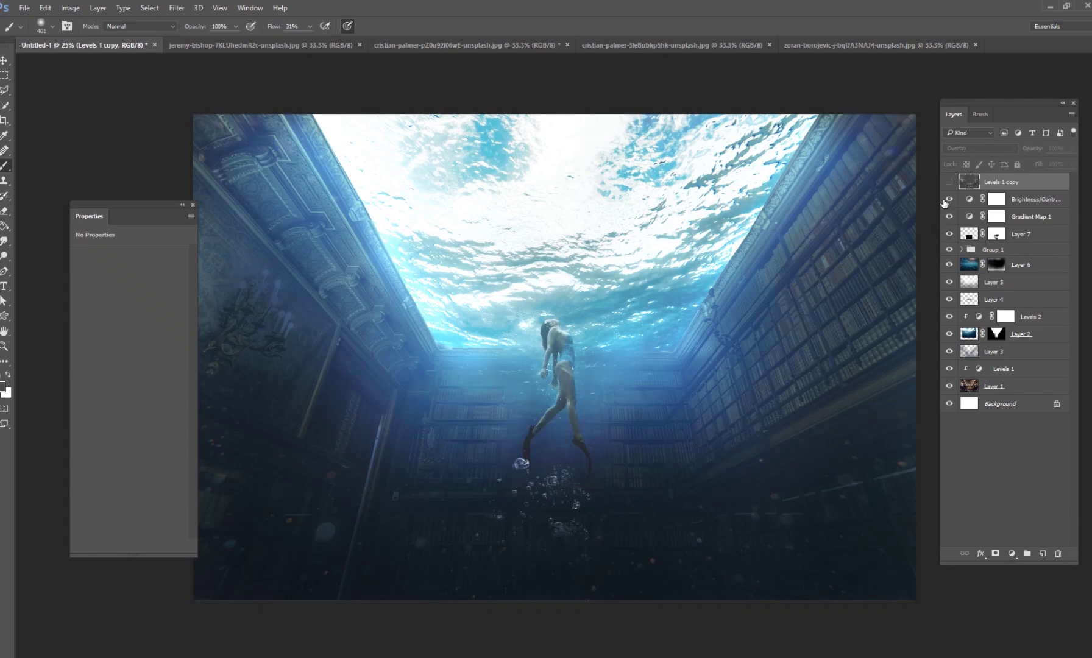
left_click(949, 182)
left_click(970, 149)
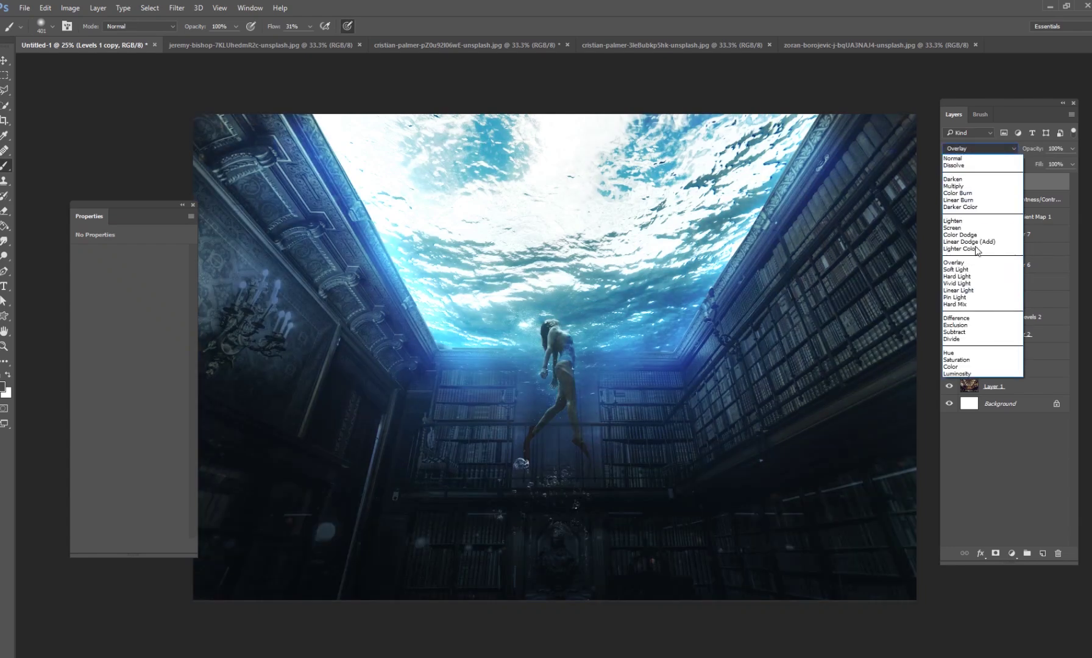
left_click(1074, 148)
mouse_move(1052, 164)
left_mouse_down()
mouse_move(1003, 169)
mouse_move(1036, 167)
left_mouse_up()
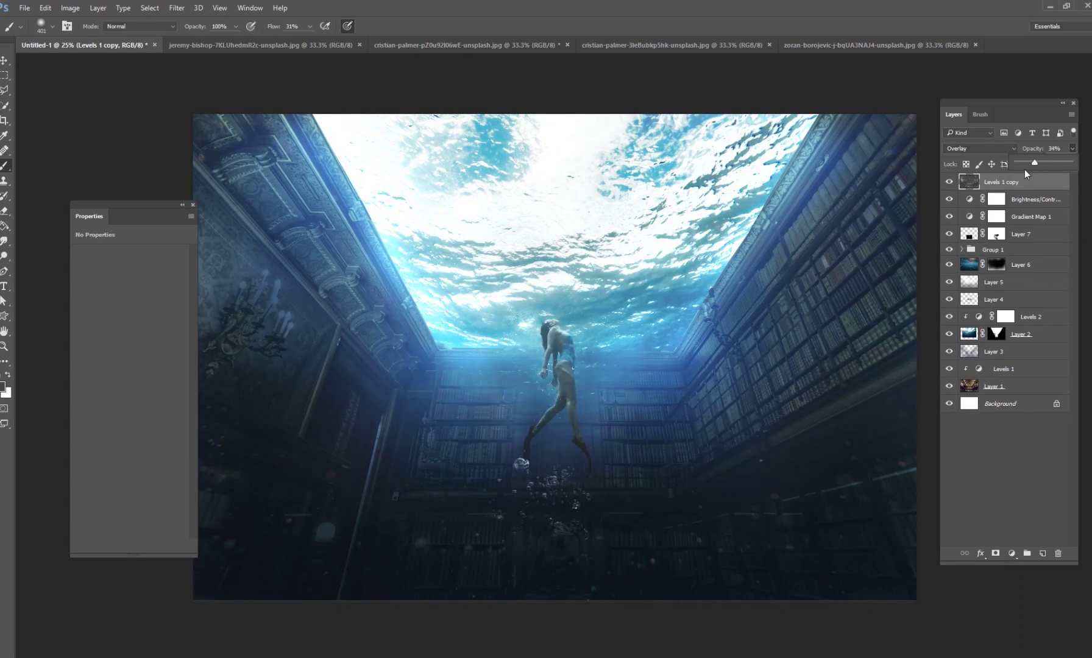
left_click(993, 183)
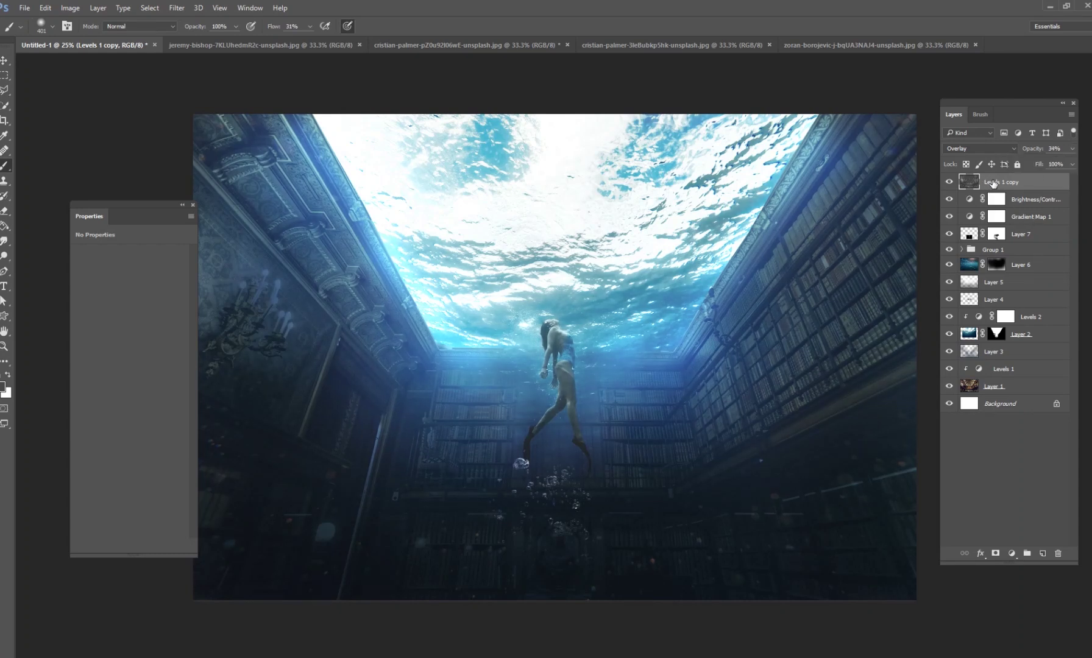
Step: Hide all layers above Layer 1 to view the original library, and show Layer 2, Levels 1 and Layer 3 again
left_click(1023, 407)
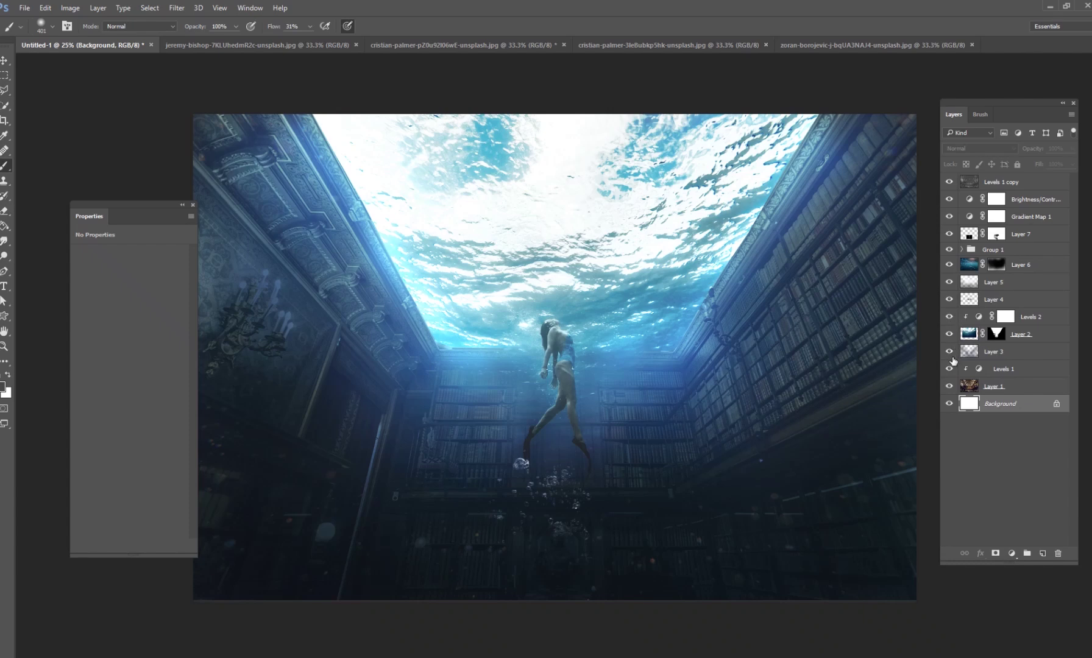
left_click_drag(950, 349, 959, 374)
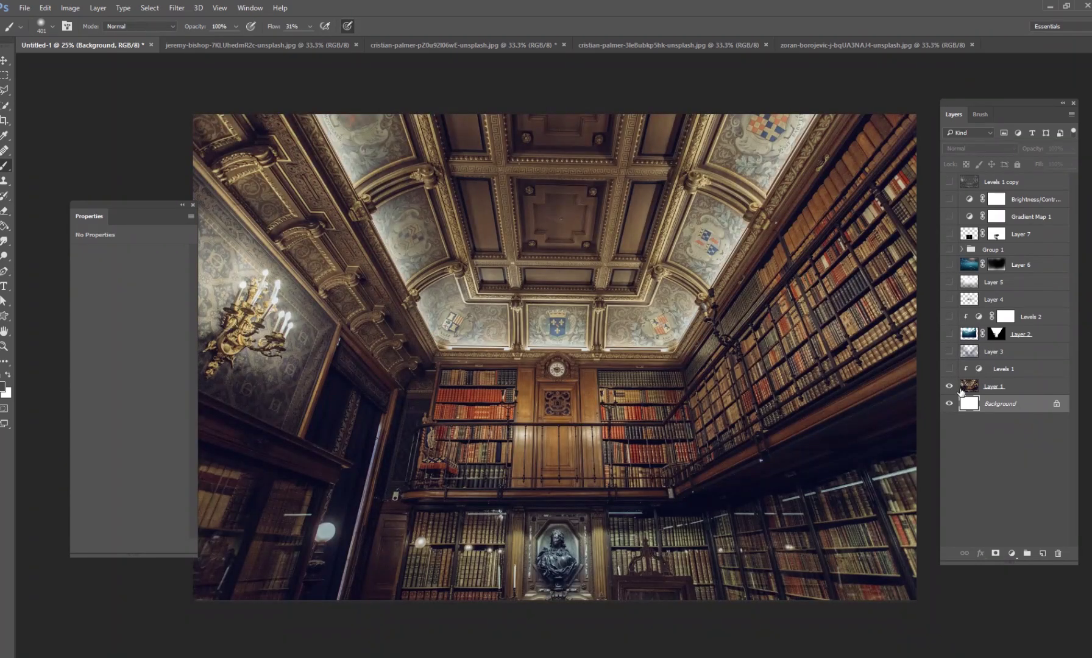
left_click(949, 334)
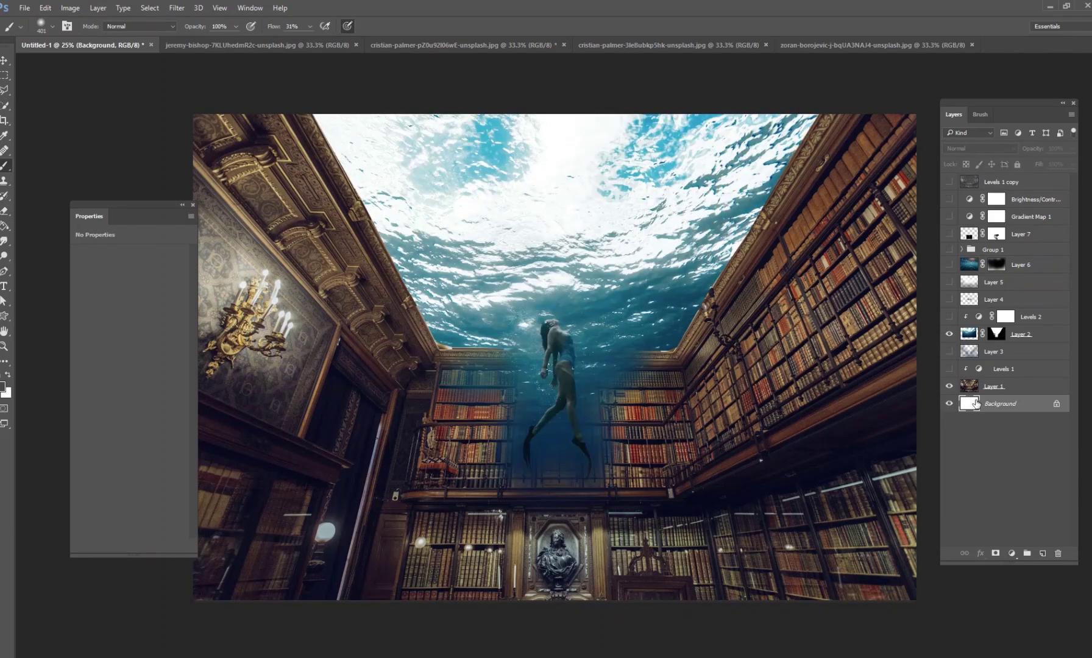
left_click(949, 369)
left_click(949, 352)
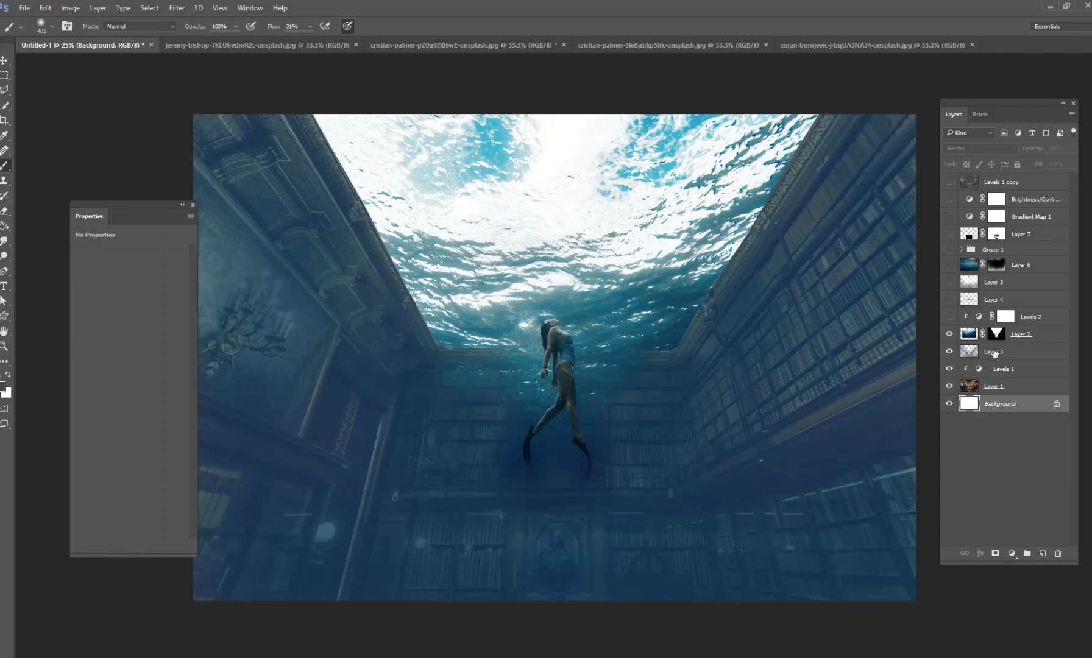
Step: Show the remaining layers one by one from Levels 2 up to Levels 1 copy to review each effect
left_click(949, 317)
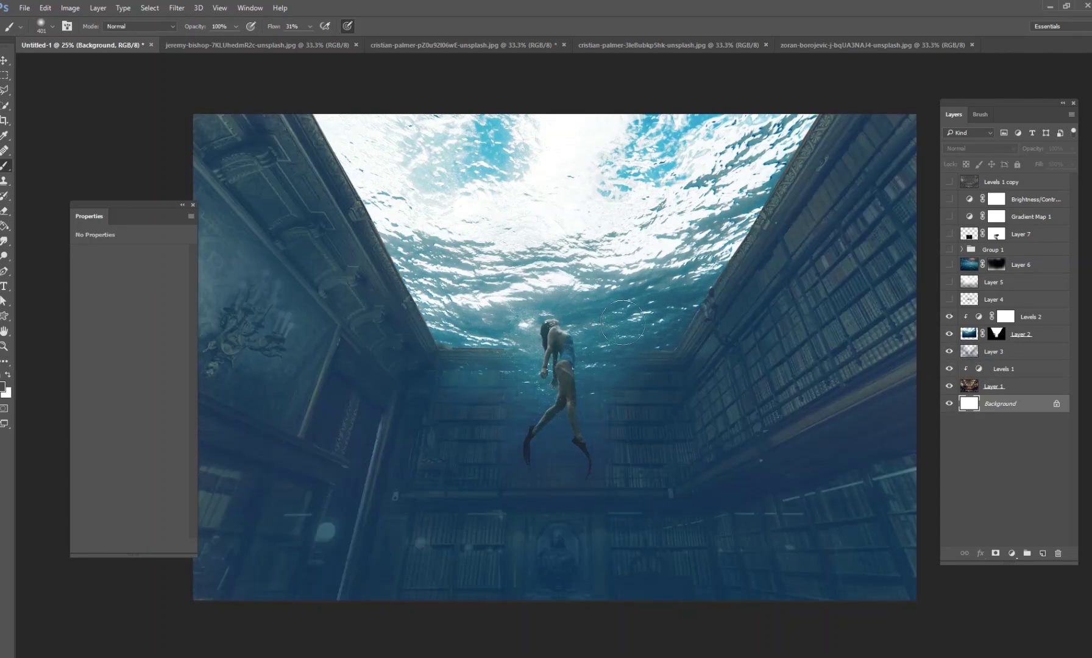
left_click(950, 299)
left_click(949, 282)
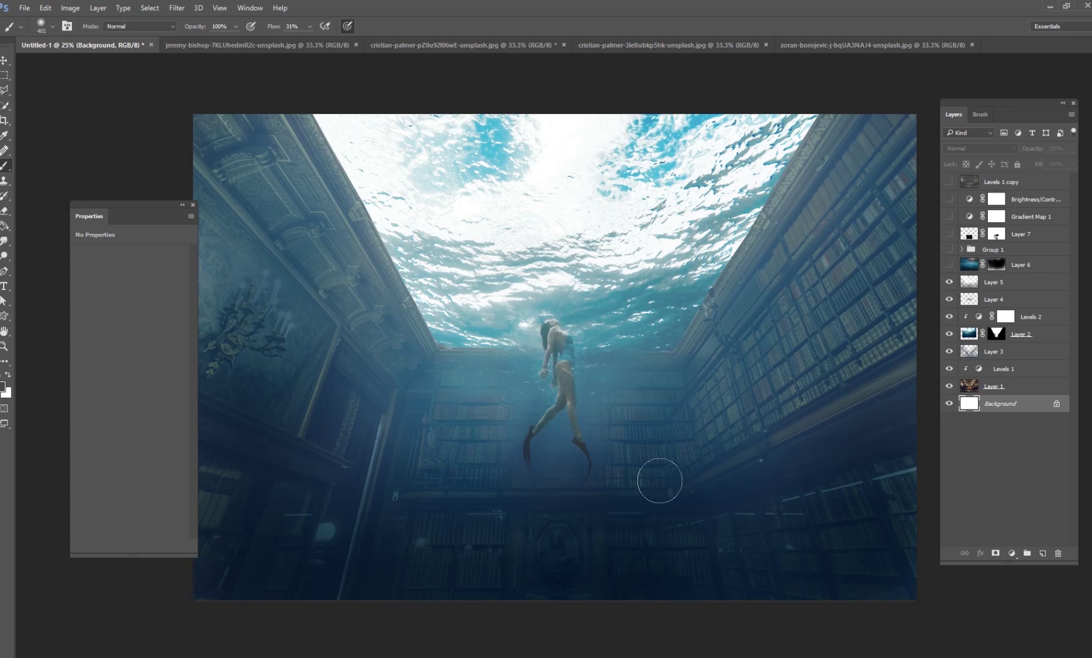
left_click(949, 264)
left_click(950, 249)
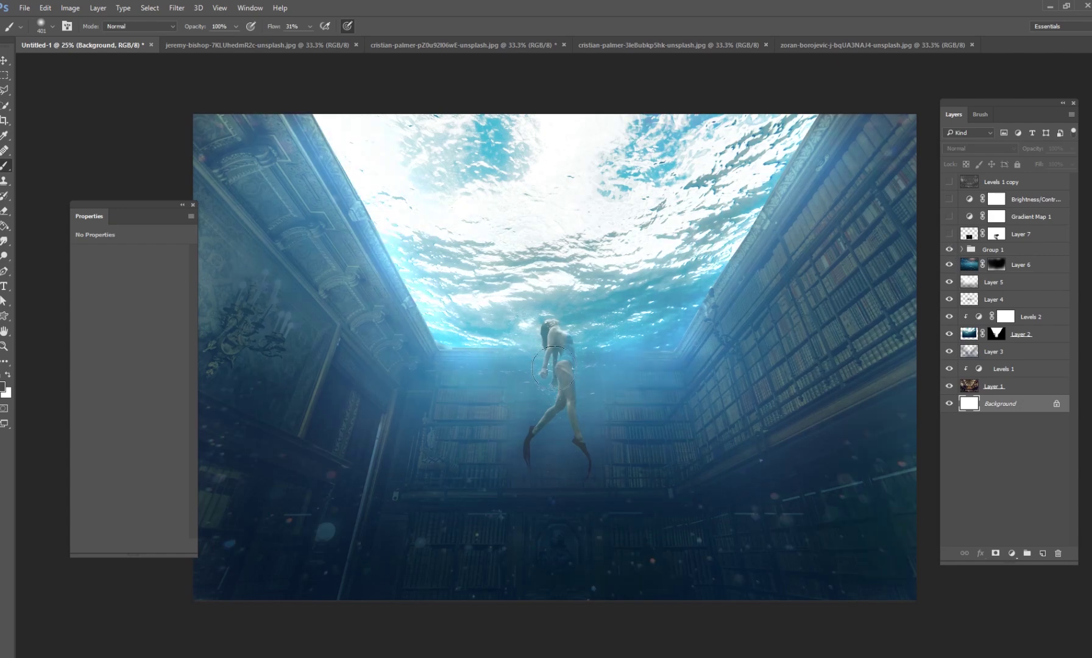
left_click(949, 233)
left_click(950, 216)
left_click(949, 200)
left_click(949, 182)
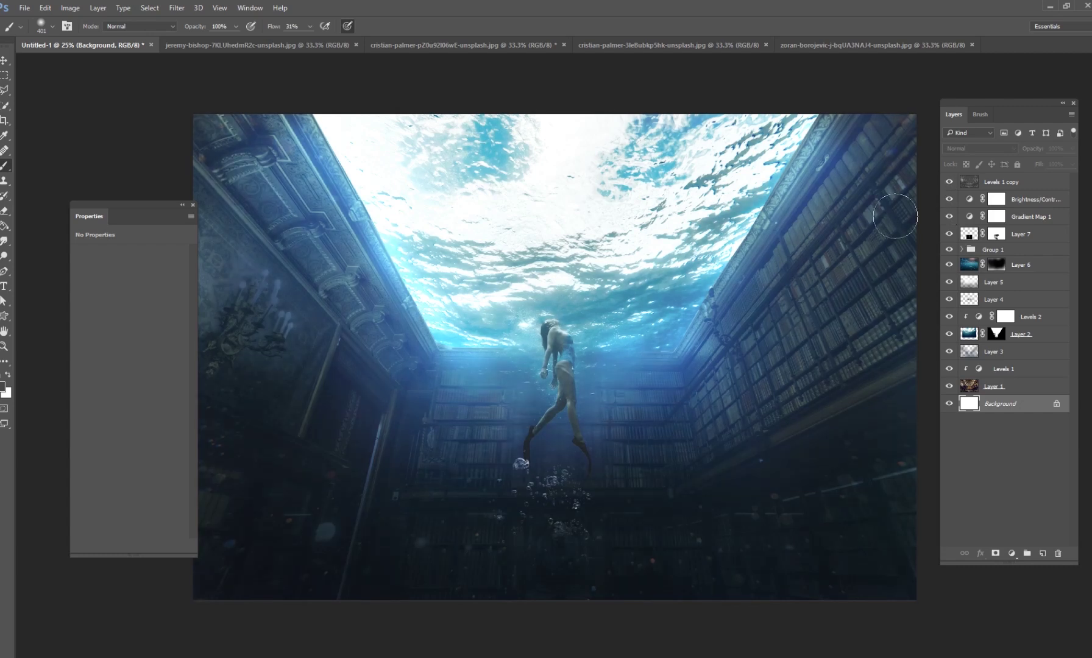